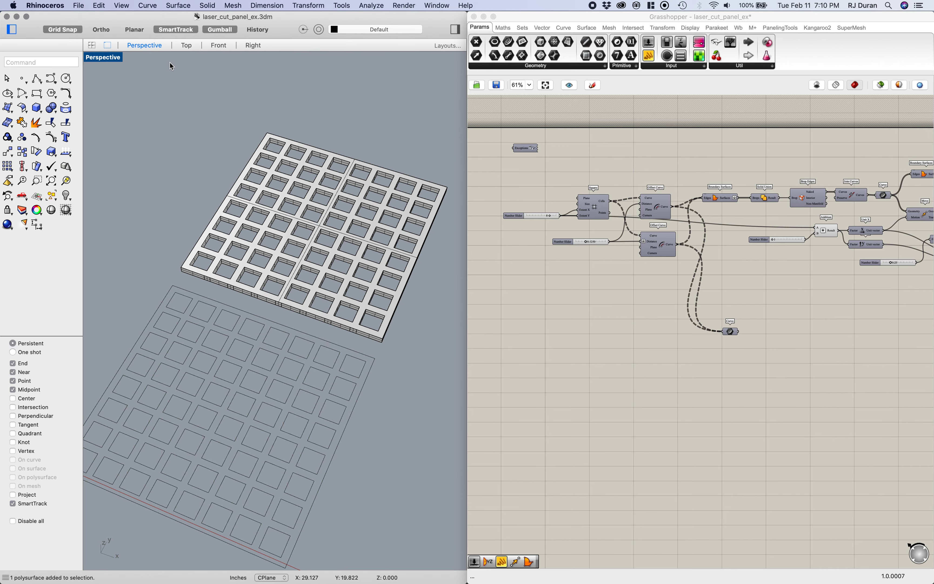
Look at the model in the Top view and highlight the three grouped output components at the end of the Grasshopper definition
{"action": "left_click", "coordinate": [186, 46]}
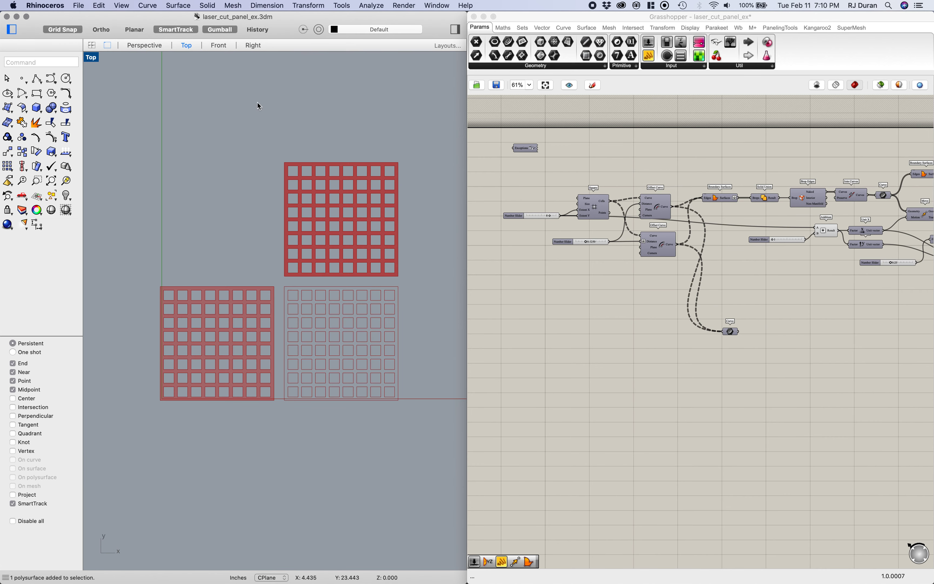
{"action": "left_click", "coordinate": [531, 255]}
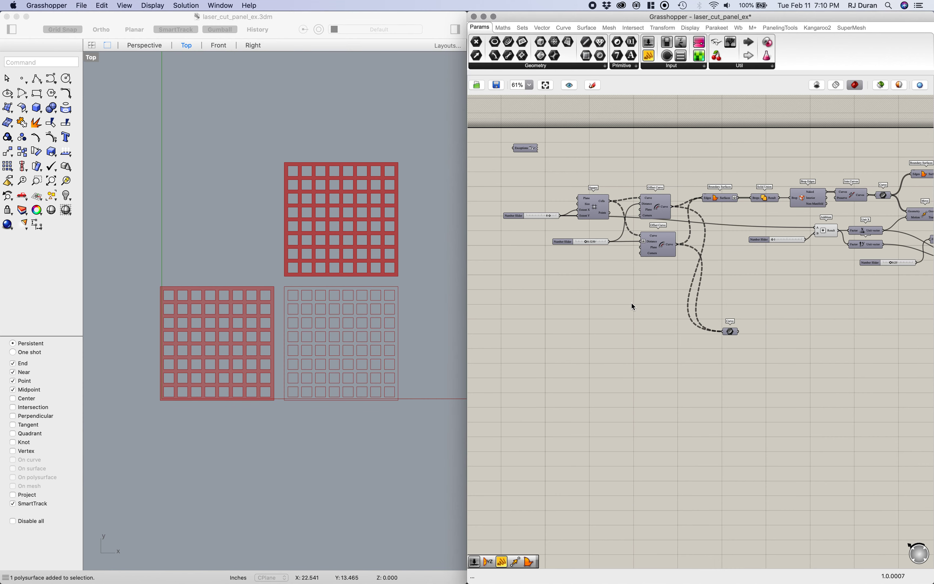
{"action": "right_click_drag", "start_coordinate": [631, 303], "coordinate": [572, 303]}
{"action": "scroll", "coordinate": [573, 304], "scroll_direction": "down", "scroll_amount": 1}
{"action": "right_click_drag", "start_coordinate": [735, 309], "coordinate": [634, 308]}
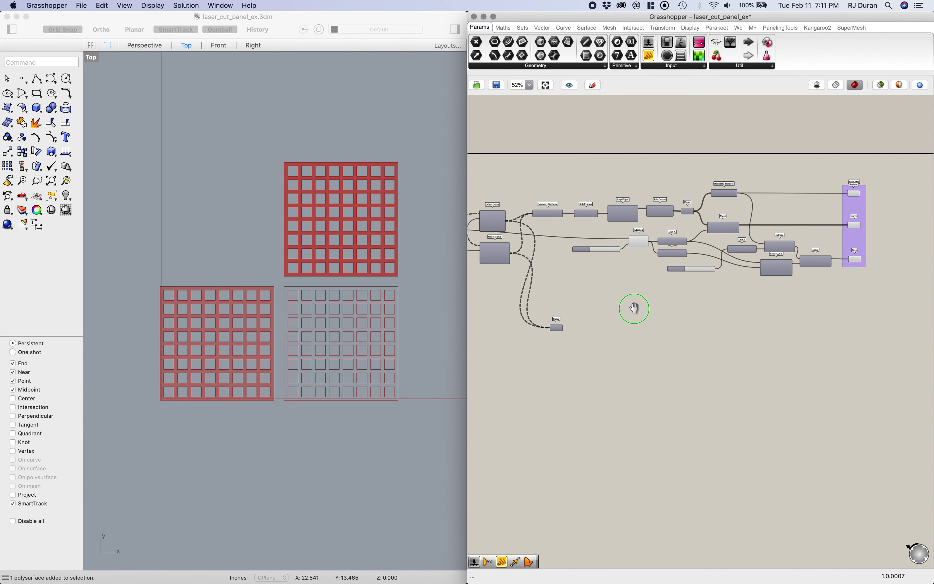
{"action": "left_click_drag", "start_coordinate": [882, 279], "coordinate": [841, 178]}
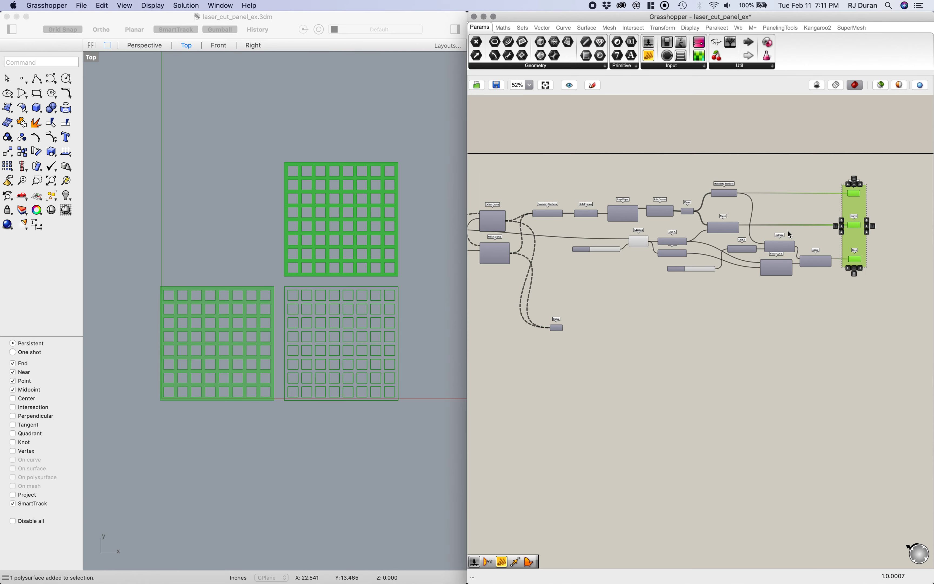
{"action": "left_click", "coordinate": [492, 423]}
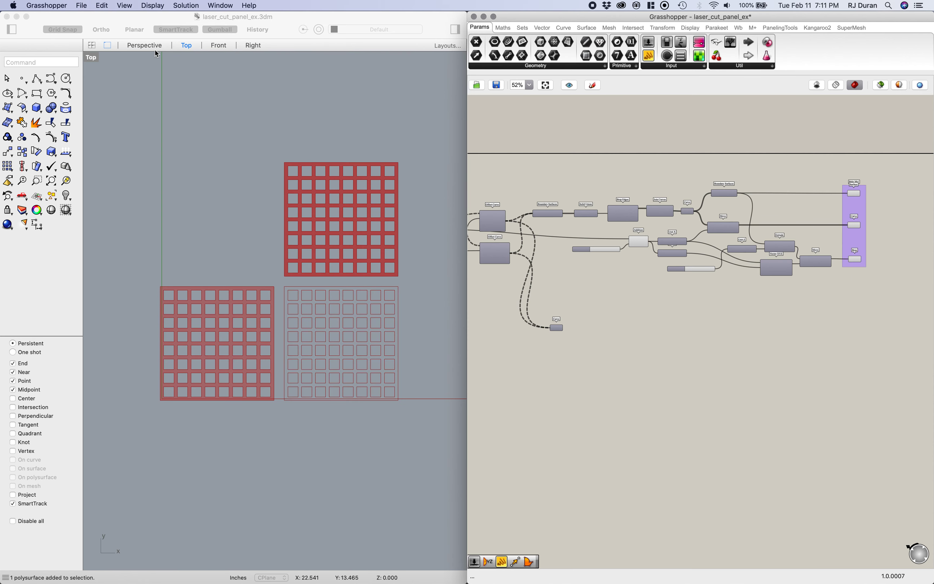
Examine the previewed panel grids in the Perspective view, from an overview to close range
{"action": "left_click", "coordinate": [145, 45]}
{"action": "scroll", "coordinate": [246, 232], "scroll_direction": "down", "scroll_amount": 5}
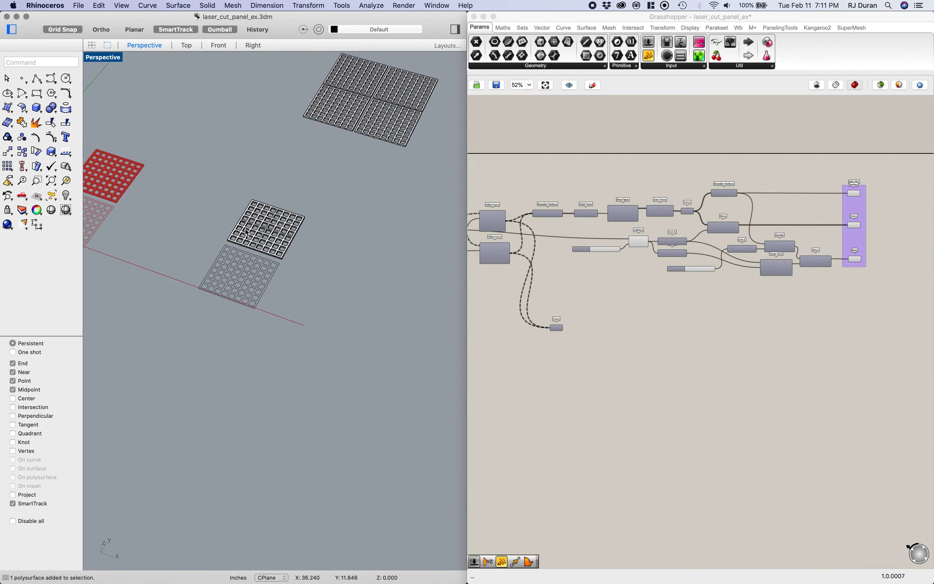
{"action": "scroll", "coordinate": [246, 231], "scroll_direction": "down", "scroll_amount": 2}
{"action": "left_click_drag", "start_coordinate": [182, 246], "coordinate": [126, 202]}
{"action": "scroll", "coordinate": [101, 207], "scroll_direction": "up", "scroll_amount": 8}
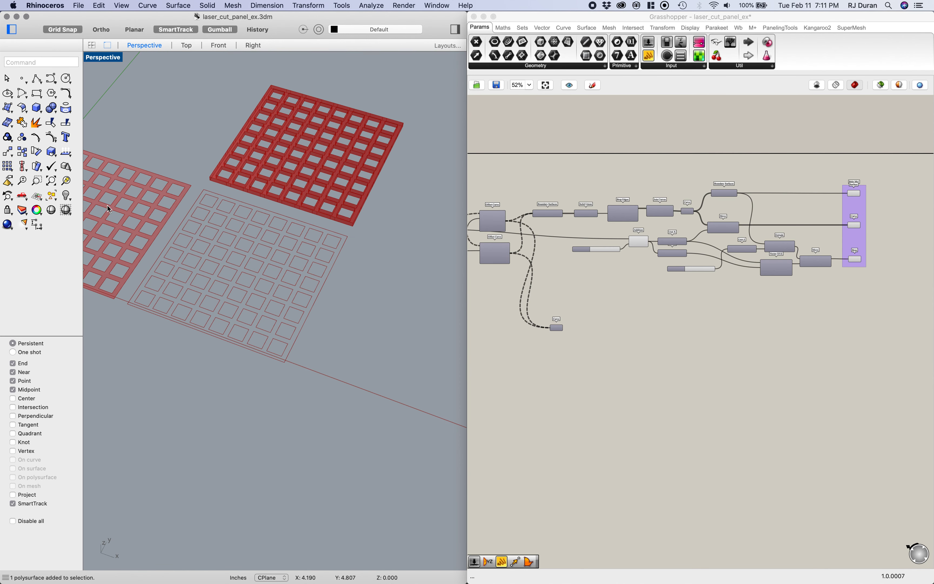
{"action": "scroll", "coordinate": [304, 148], "scroll_direction": "up", "scroll_amount": 2}
{"action": "mouse_move", "coordinate": [370, 264]}
{"action": "right_mouse_down"}
{"action": "mouse_move", "coordinate": [356, 252]}
{"action": "mouse_move", "coordinate": [377, 258]}
{"action": "right_mouse_up"}
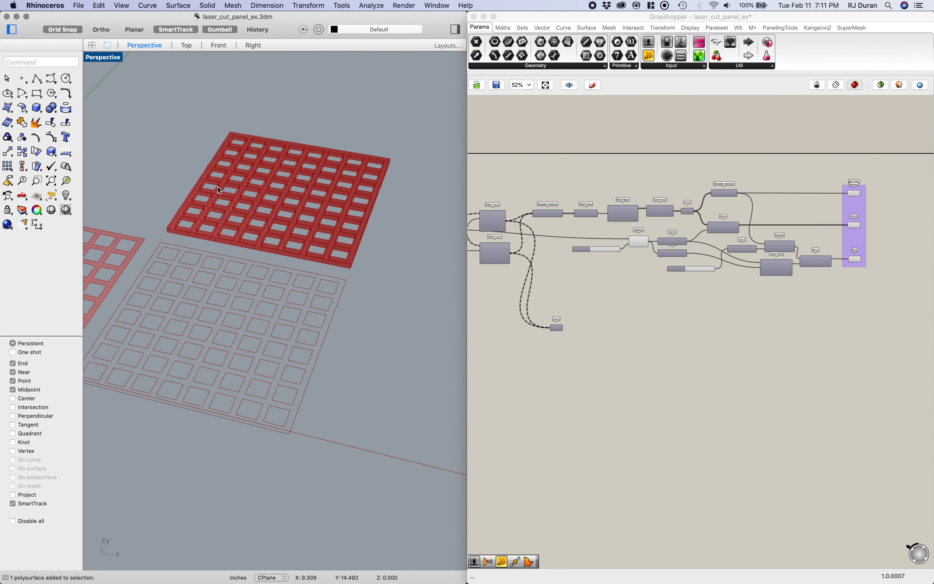
{"action": "right_click_drag", "start_coordinate": [356, 217], "coordinate": [398, 266]}
Turn off the preview of the three grouped output components at the end of the Grasshopper definition
{"action": "left_click", "coordinate": [650, 323]}
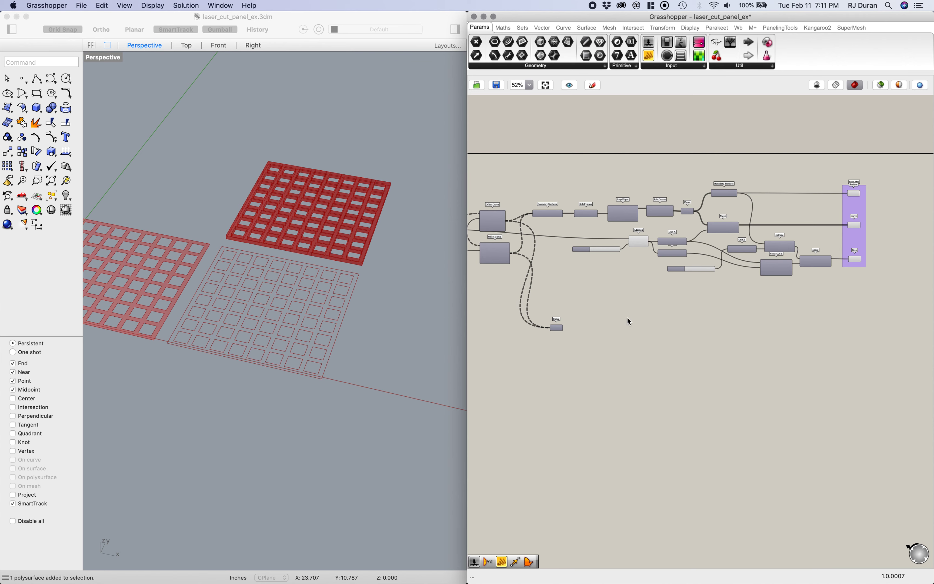
{"action": "left_click_drag", "start_coordinate": [887, 292], "coordinate": [851, 189]}
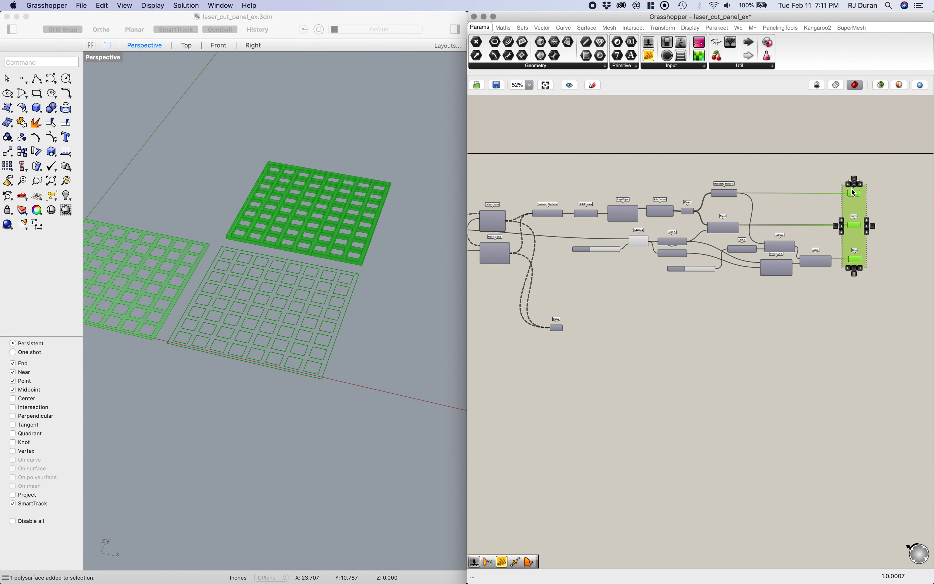
{"action": "key", "text": "space"}
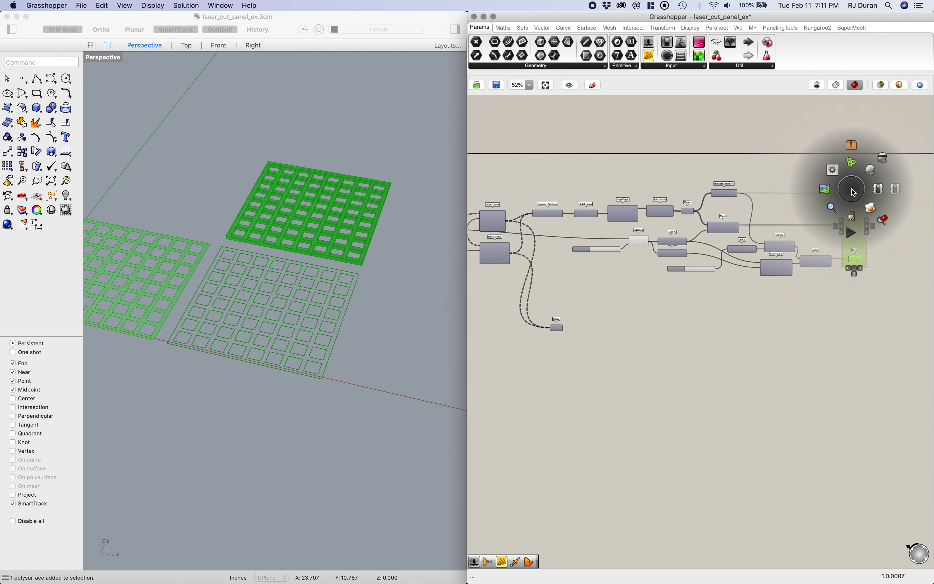
{"action": "left_click", "coordinate": [886, 154]}
{"action": "left_click", "coordinate": [649, 288]}
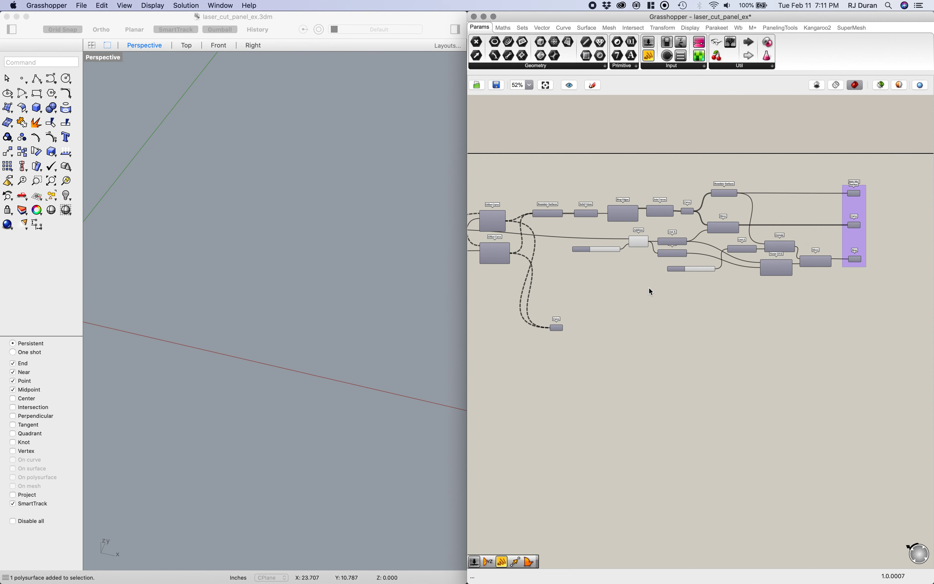
Show the Top view in Rhino and turn on the preview of the Square grid component
{"action": "scroll", "coordinate": [649, 287], "scroll_direction": "down", "scroll_amount": 3}
{"action": "scroll", "coordinate": [594, 249], "scroll_direction": "up", "scroll_amount": 5}
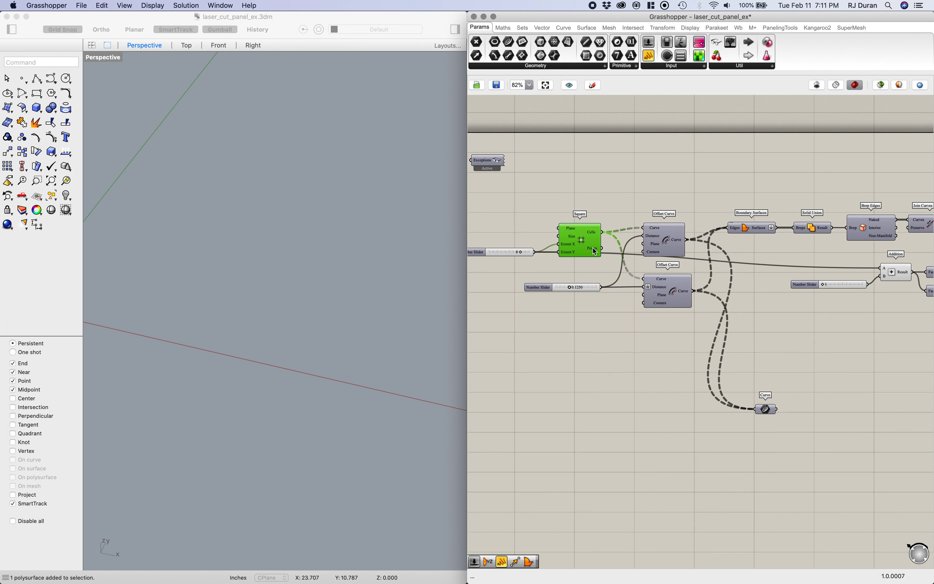
{"action": "left_click", "coordinate": [177, 46]}
{"action": "left_click", "coordinate": [179, 46]}
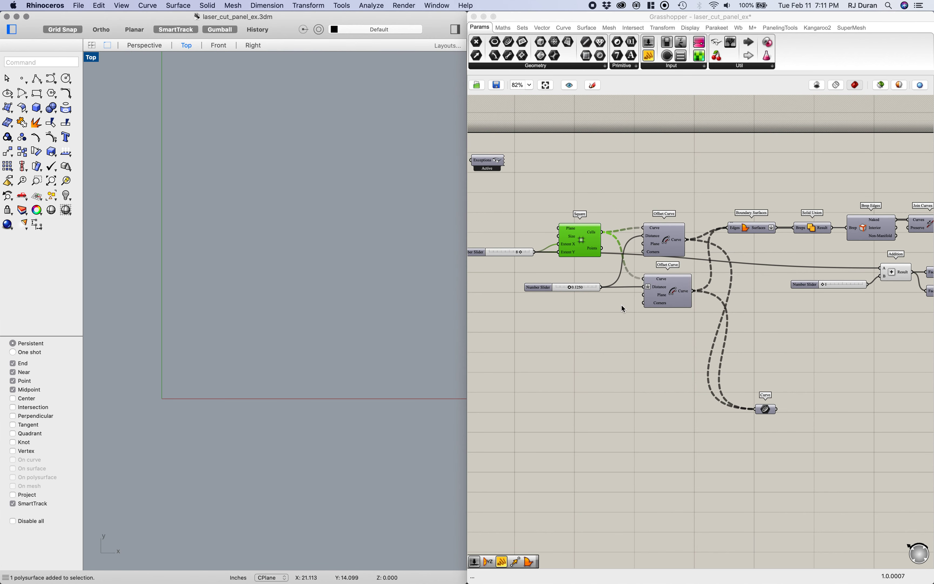
{"action": "left_click", "coordinate": [586, 248]}
{"action": "key", "text": "space"}
{"action": "left_click", "coordinate": [605, 228]}
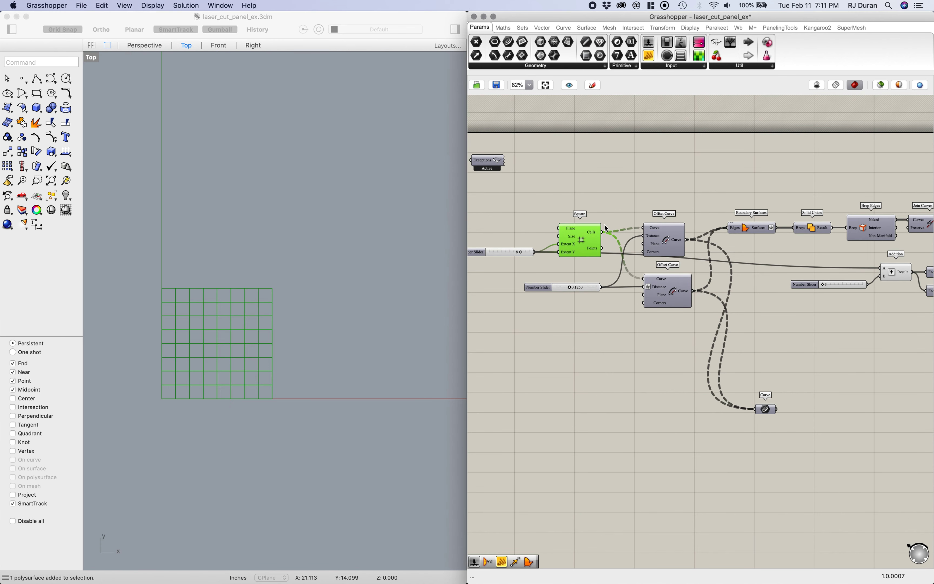
{"action": "right_click_drag", "start_coordinate": [321, 354], "coordinate": [359, 324]}
{"action": "left_click", "coordinate": [591, 344]}
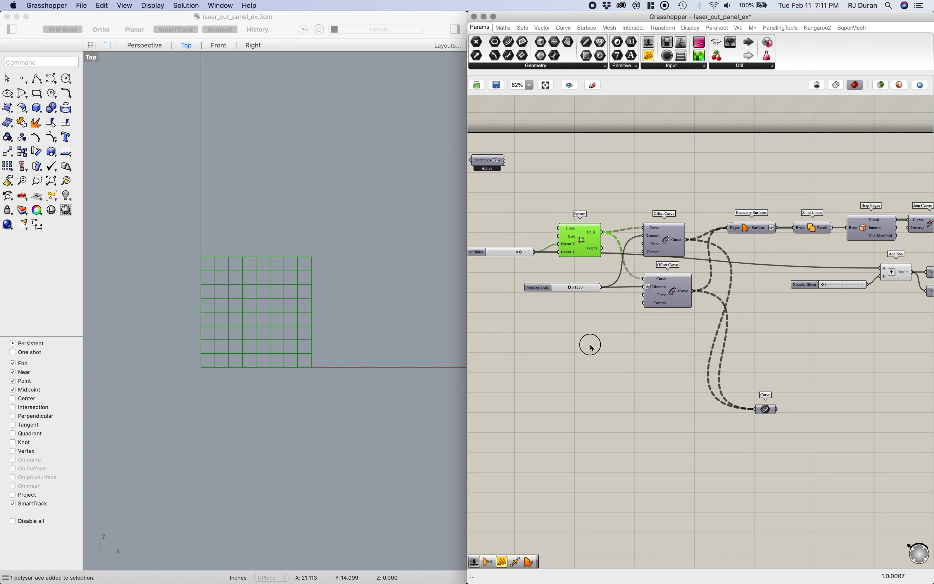
Turn on the preview of both Offset Curve components and view their curves up close in Rhino
{"action": "right_click_drag", "start_coordinate": [610, 333], "coordinate": [555, 329]}
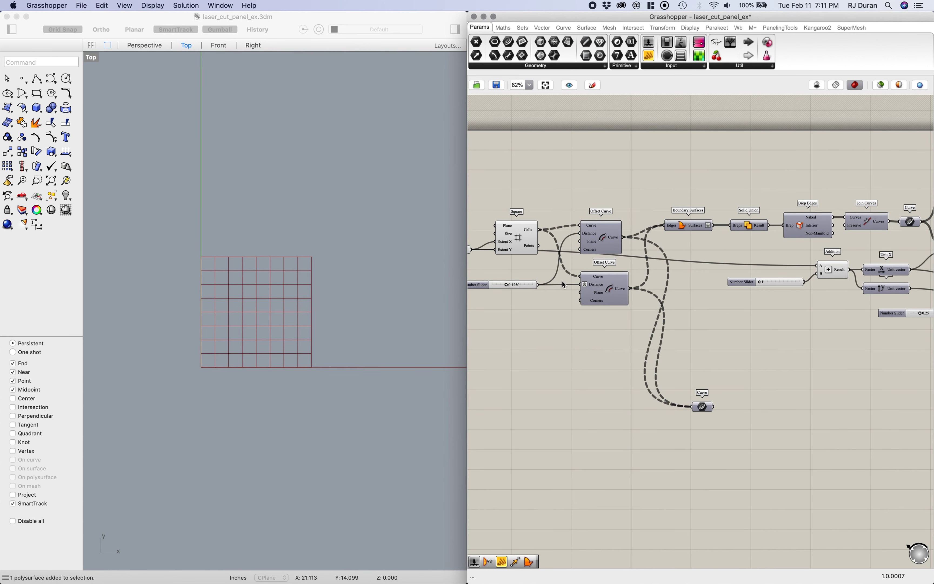
{"action": "left_click_drag", "start_coordinate": [629, 332], "coordinate": [599, 201]}
{"action": "key", "text": "space"}
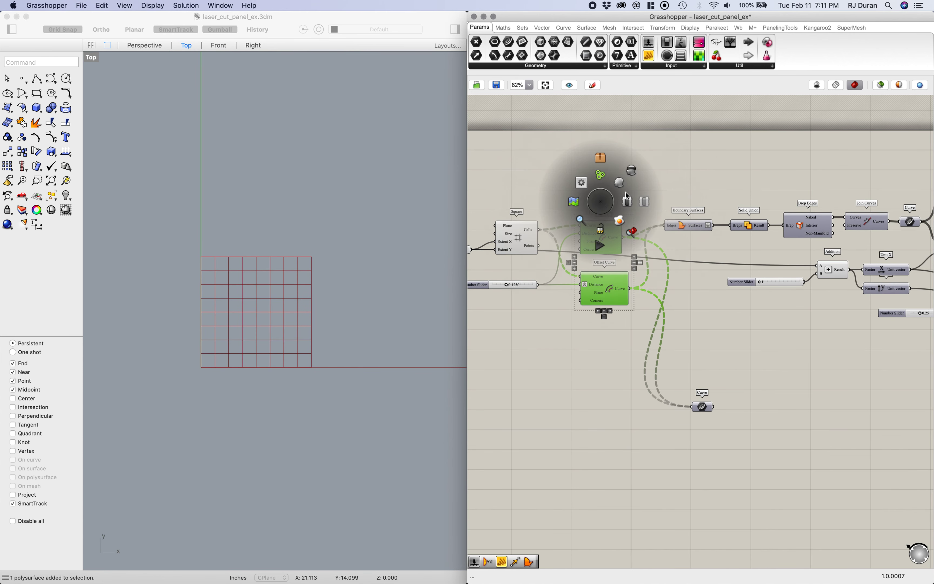
{"action": "left_click", "coordinate": [627, 199]}
{"action": "left_click", "coordinate": [277, 318]}
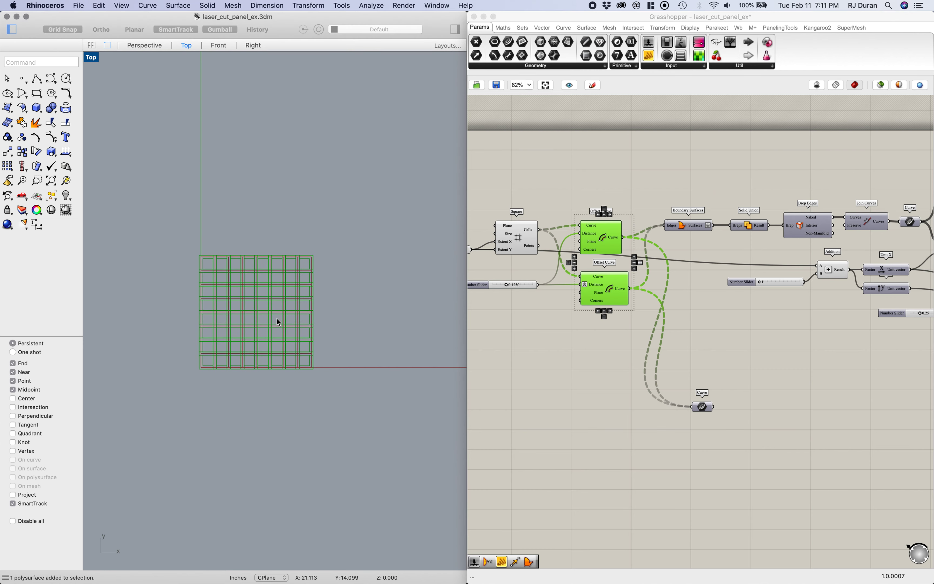
{"action": "scroll", "coordinate": [229, 317], "scroll_direction": "up", "scroll_amount": 5}
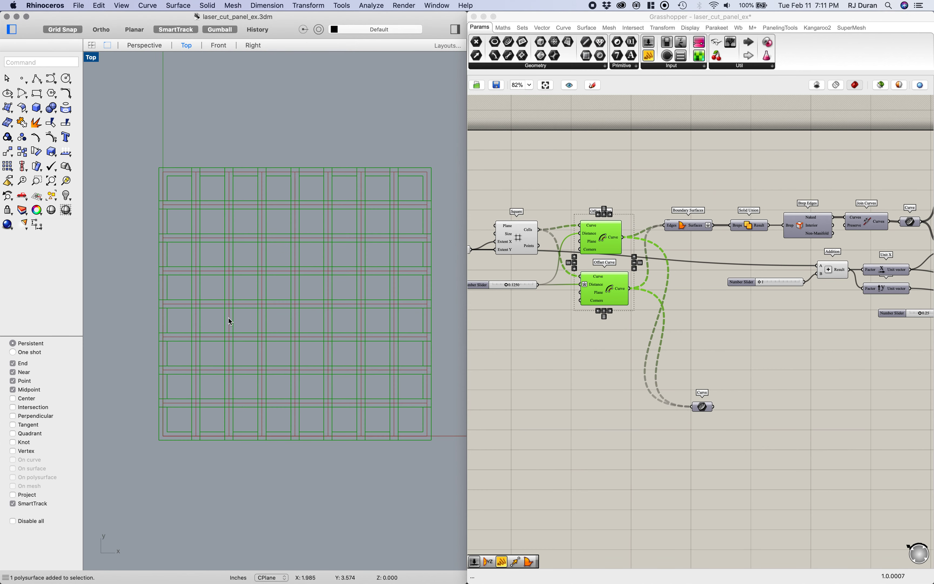
Check the settings of the number slider driving the offset distance, leaving them unmodified
{"action": "left_click", "coordinate": [520, 356]}
{"action": "left_click", "coordinate": [517, 284]}
{"action": "double_click", "coordinate": [518, 284]}
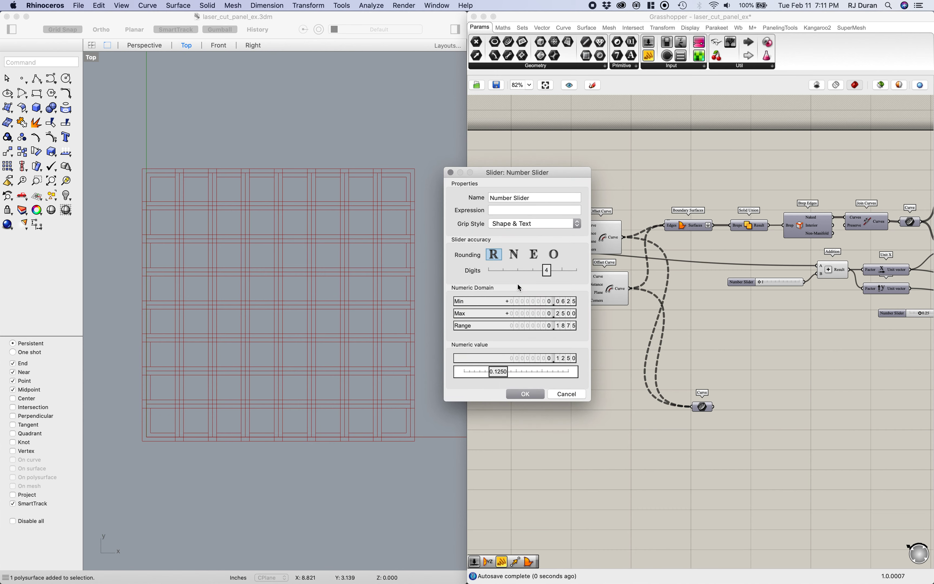
{"action": "left_click", "coordinate": [568, 394]}
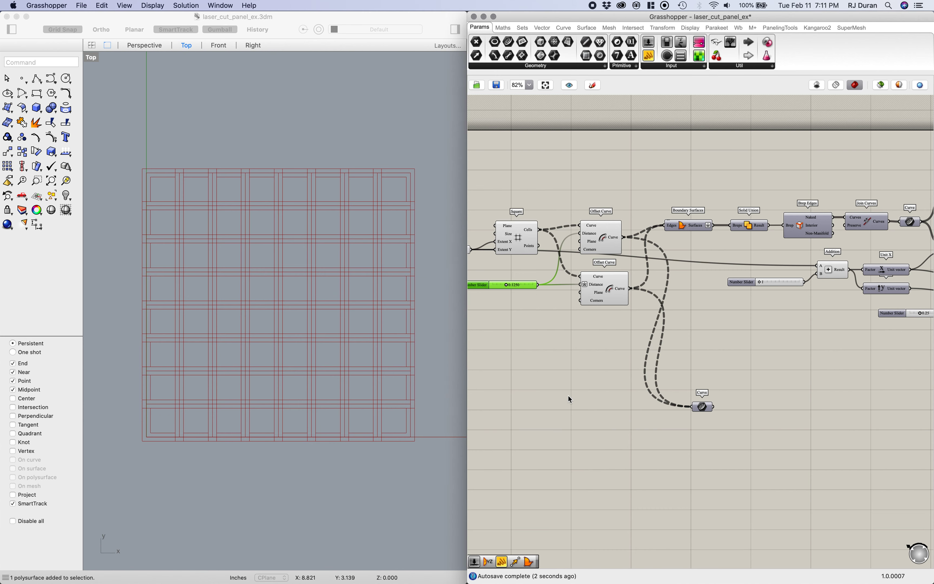
Highlight both Offset Curve components and inspect their offset outlines around the grid cells in the Top view
{"action": "right_click_drag", "start_coordinate": [412, 197], "coordinate": [386, 198]}
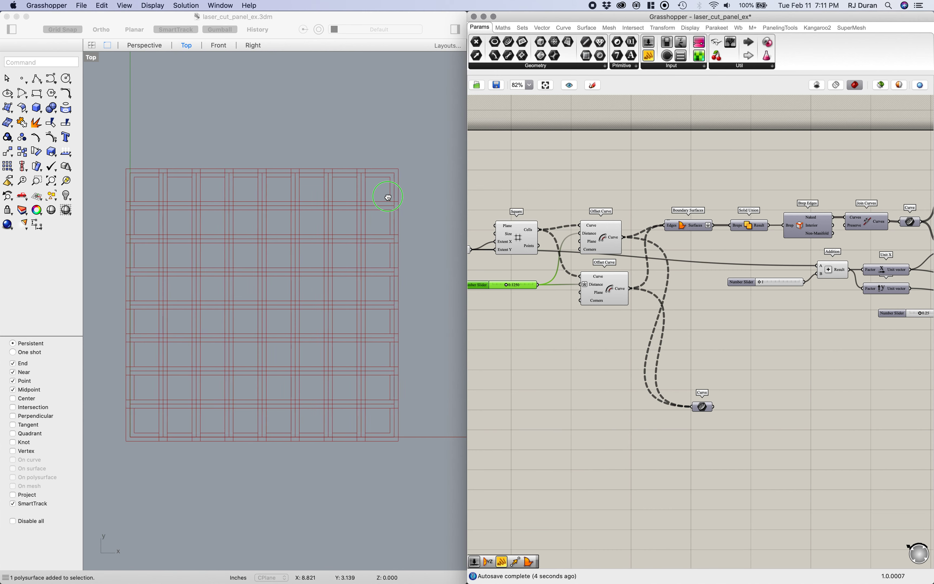
{"action": "left_click_drag", "start_coordinate": [608, 336], "coordinate": [590, 239]}
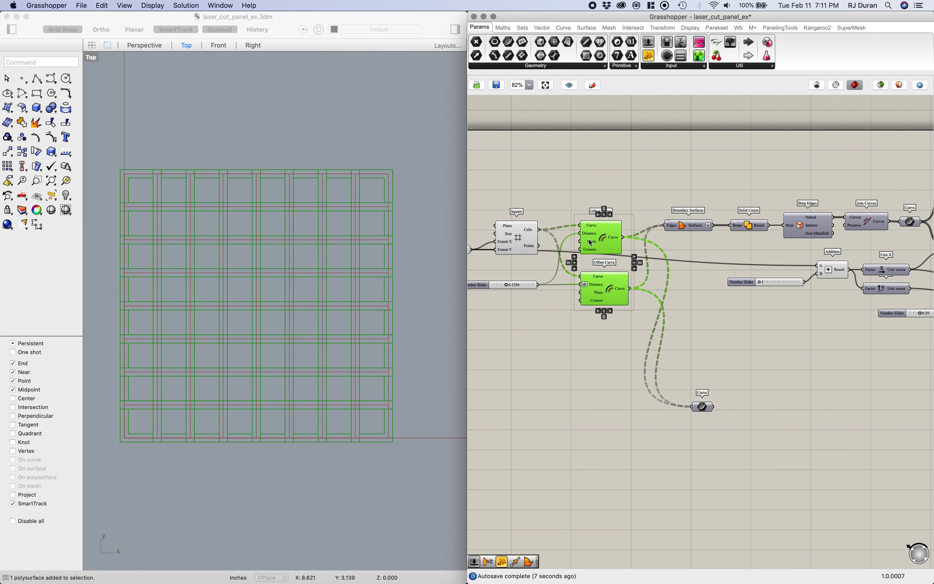
{"action": "left_click", "coordinate": [421, 195]}
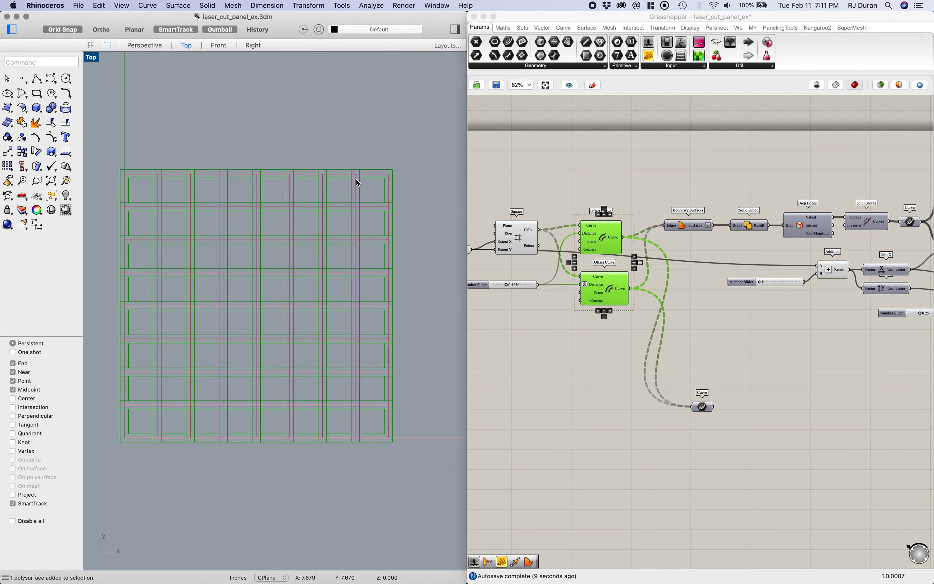
{"action": "scroll", "coordinate": [355, 180], "scroll_direction": "up", "scroll_amount": 3}
{"action": "scroll", "coordinate": [354, 176], "scroll_direction": "up", "scroll_amount": 1}
{"action": "right_click_drag", "start_coordinate": [354, 174], "coordinate": [383, 157]}
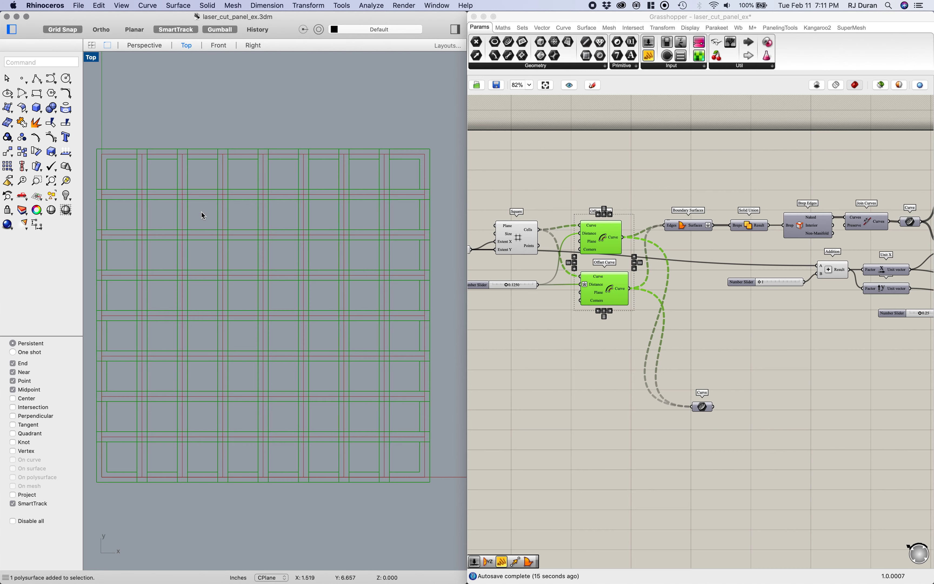
Highlight the Square component's grid cells and turn off its preview
{"action": "left_click", "coordinate": [541, 325]}
{"action": "left_click", "coordinate": [524, 236]}
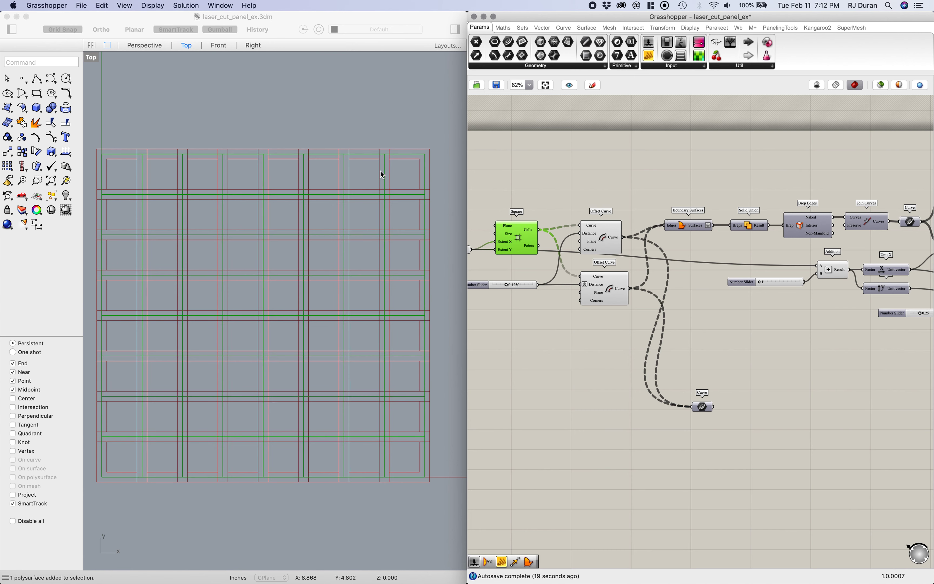
{"action": "left_click", "coordinate": [526, 181]}
{"action": "left_click", "coordinate": [517, 221]}
{"action": "middle_click", "coordinate": [517, 222]}
{"action": "left_click", "coordinate": [550, 196]}
Highlight the two Offset Curve components one at a time to compare their inner and outer outlines
{"action": "left_click", "coordinate": [609, 238]}
{"action": "left_click", "coordinate": [608, 292]}
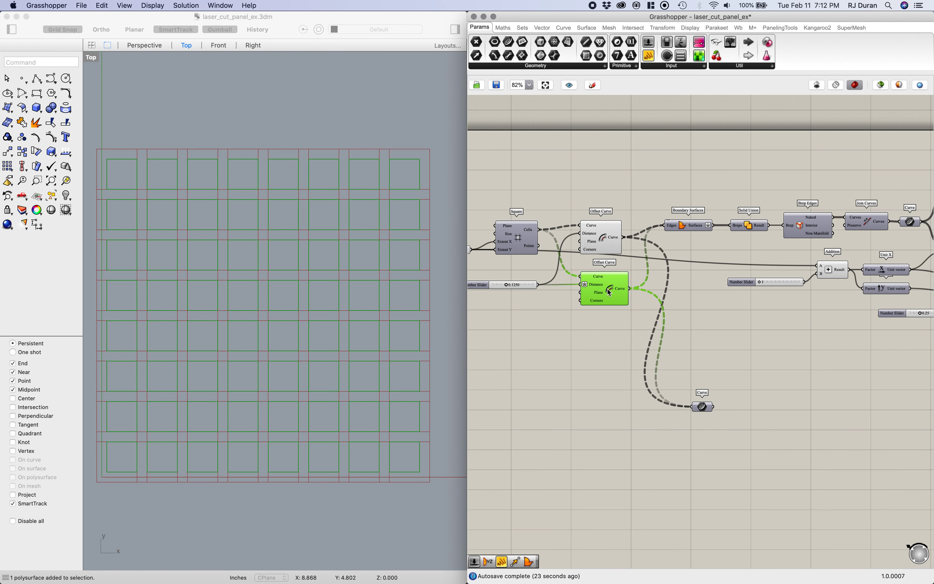
{"action": "left_click", "coordinate": [601, 247]}
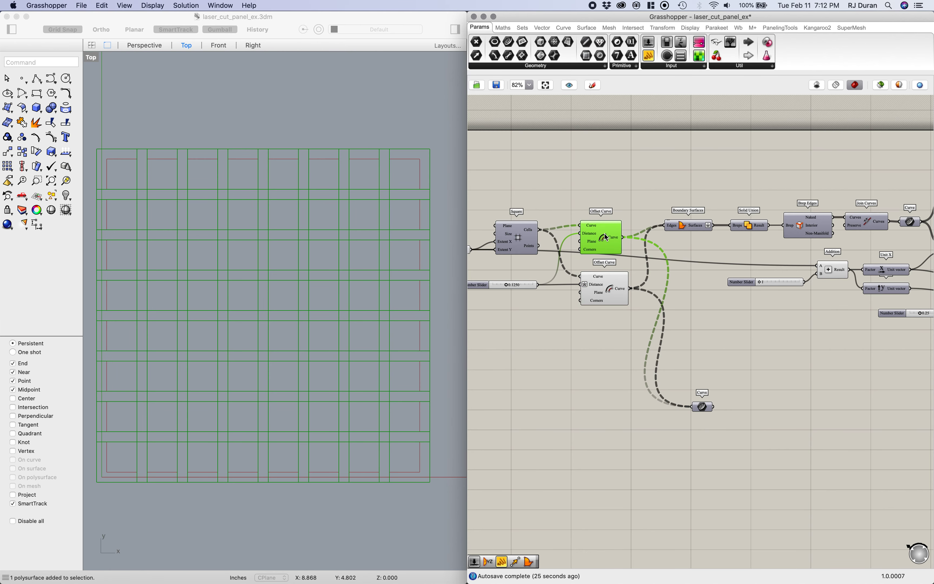
Turn on the preview of the Boundary Surfaces component fed by the two Offset Curve components
{"action": "right_click_drag", "start_coordinate": [607, 323], "coordinate": [555, 327]}
{"action": "left_click", "coordinate": [650, 412]}
{"action": "left_click", "coordinate": [555, 237]}
{"action": "left_click", "coordinate": [634, 231]}
{"action": "middle_click", "coordinate": [647, 248]}
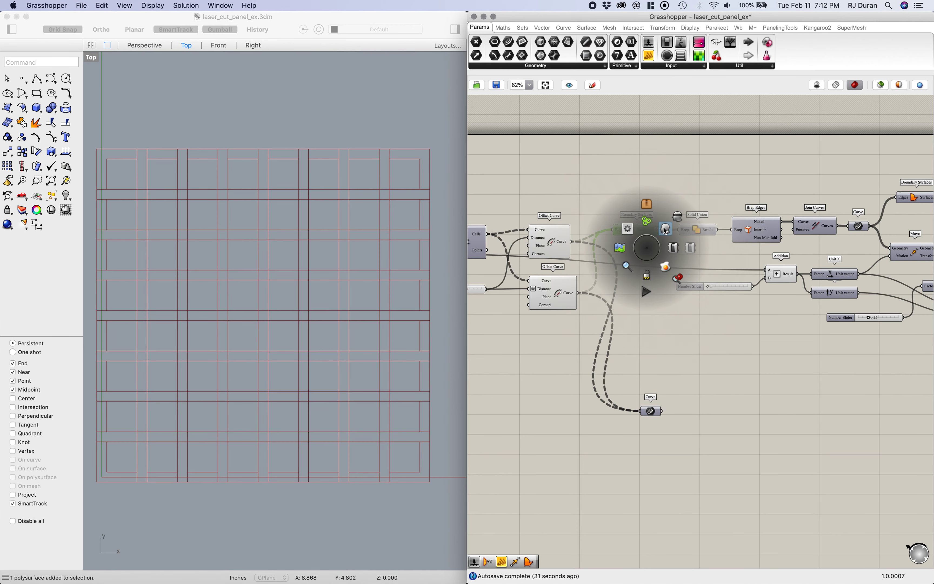
{"action": "left_click", "coordinate": [663, 227]}
{"action": "right_click_drag", "start_coordinate": [579, 180], "coordinate": [590, 181]}
{"action": "mouse_move", "coordinate": [378, 202]}
{"action": "right_mouse_down"}
{"action": "mouse_move", "coordinate": [397, 198]}
{"action": "mouse_move", "coordinate": [387, 198]}
{"action": "right_mouse_up"}
Turn off the preview of both Offset Curve components
{"action": "left_click", "coordinate": [558, 239]}
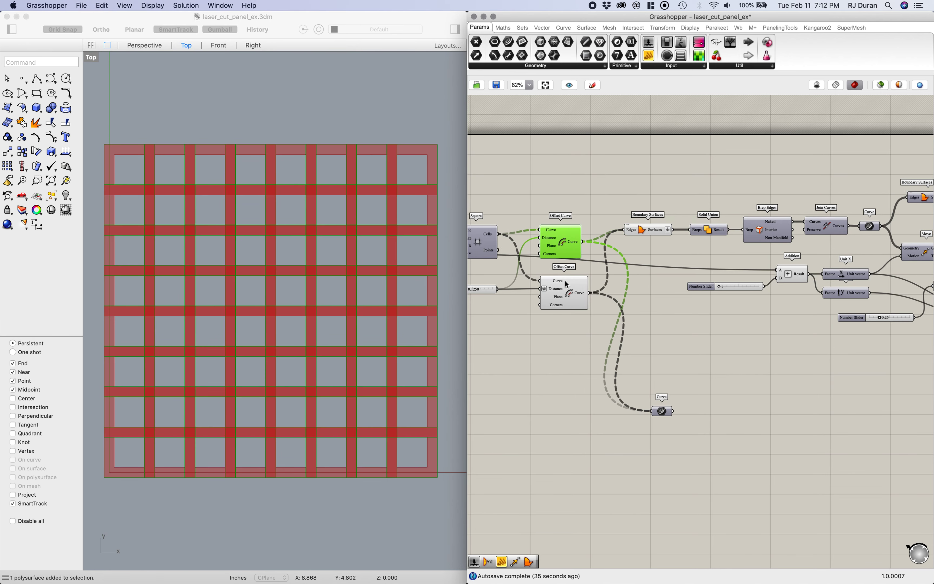
{"action": "middle_click", "coordinate": [564, 264]}
{"action": "left_click", "coordinate": [596, 237]}
{"action": "left_click", "coordinate": [563, 294]}
{"action": "middle_click", "coordinate": [564, 294]}
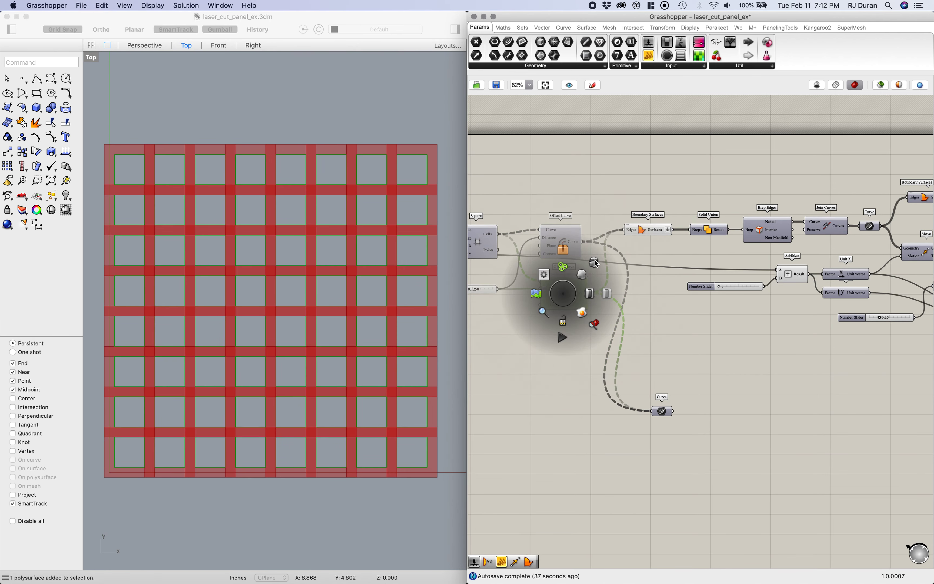
{"action": "left_click", "coordinate": [594, 263]}
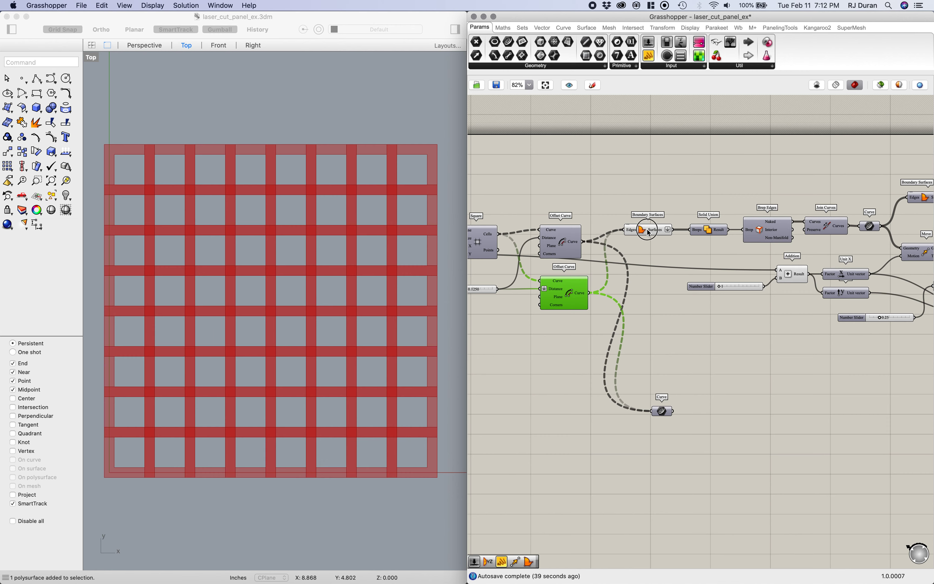
Highlight the Boundary Surfaces component connected to Solid Union to inspect its overlapping cell frames
{"action": "left_click", "coordinate": [656, 230]}
{"action": "mouse_move", "coordinate": [657, 231]}
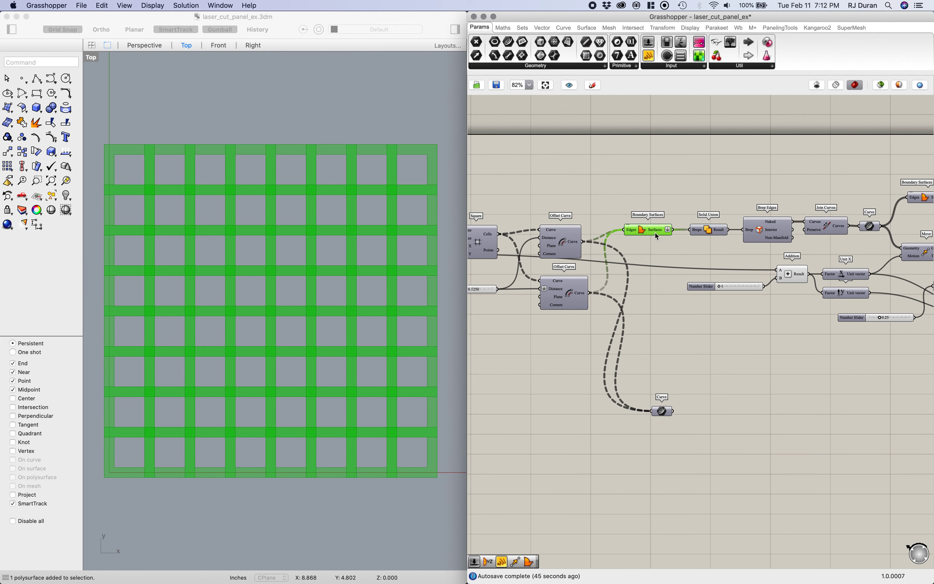
{"action": "right_click_drag", "start_coordinate": [679, 200], "coordinate": [615, 196]}
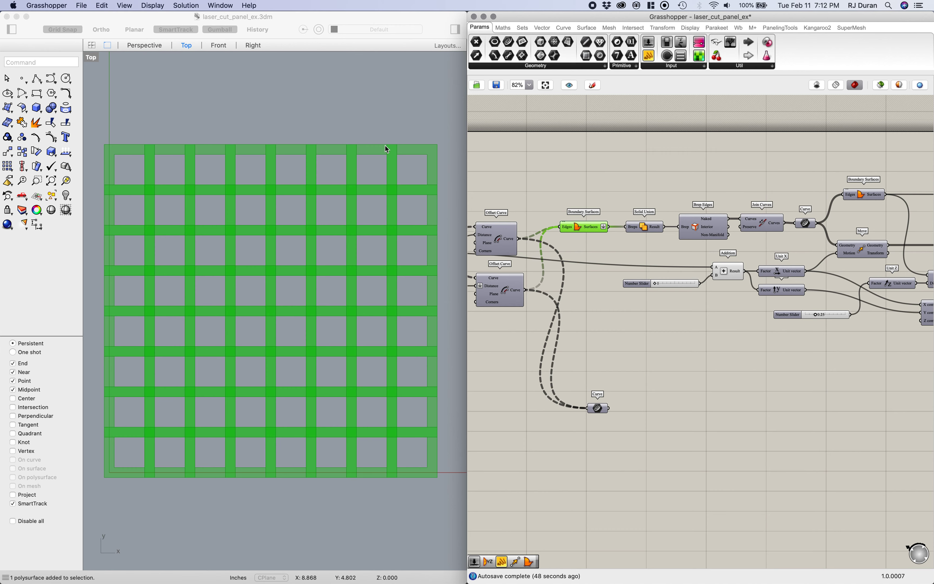
Highlight the Solid Union and Boundary Surfaces components in turn to compare the merged surface with the overlapping cell frames
{"action": "right_click_drag", "start_coordinate": [617, 193], "coordinate": [579, 189]}
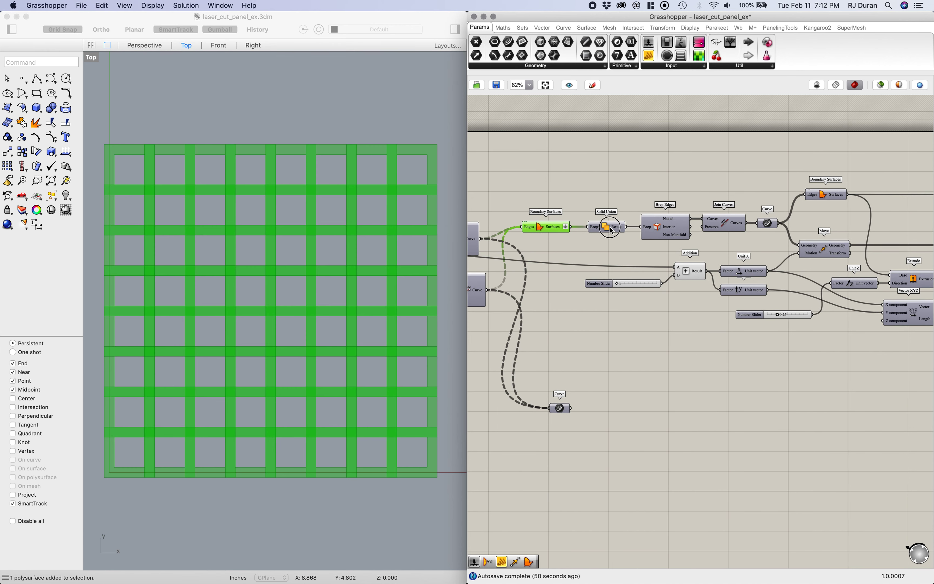
{"action": "left_click", "coordinate": [611, 228]}
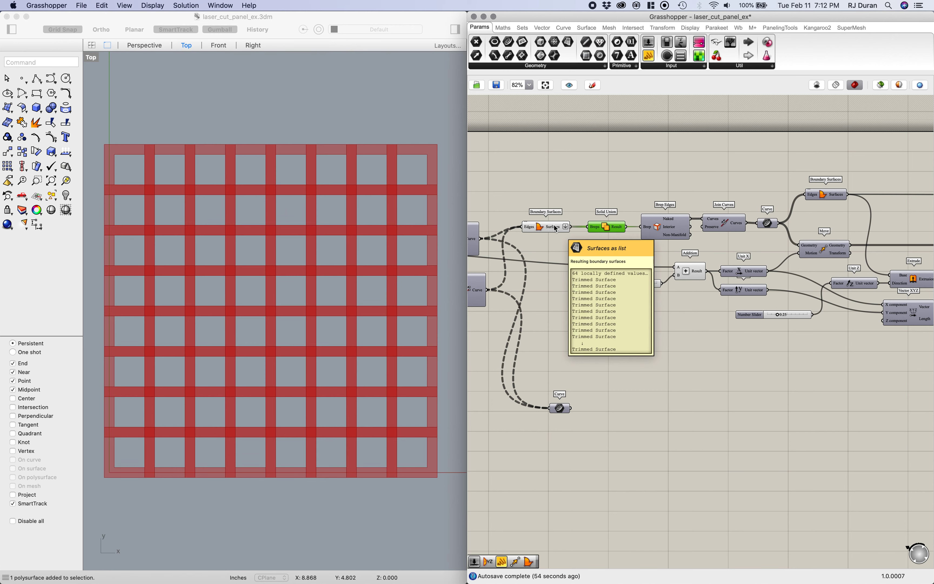
{"action": "left_click", "coordinate": [542, 227]}
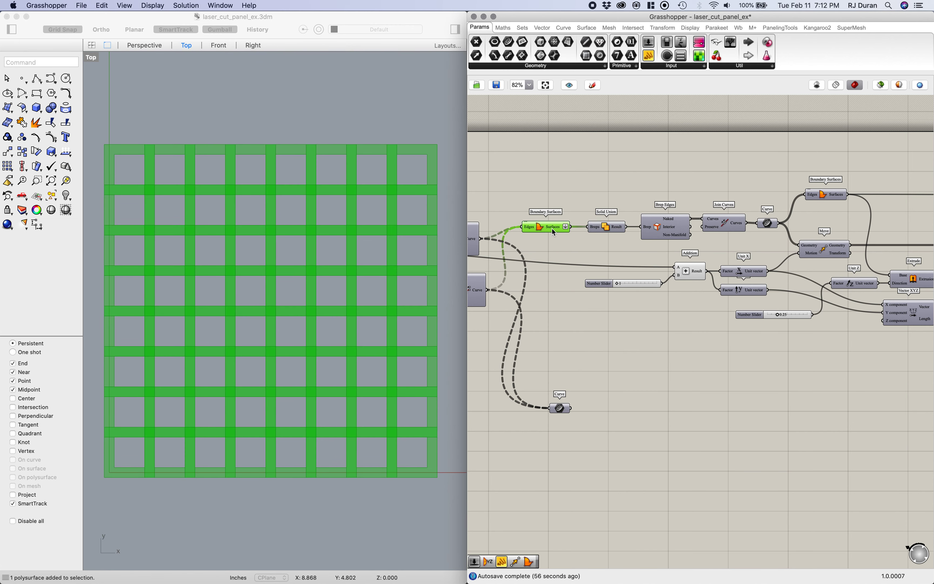
Switch the preview from the Boundary Surfaces component to the Solid Union component and inspect the union result
{"action": "middle_click", "coordinate": [551, 229]}
{"action": "left_click", "coordinate": [582, 199]}
{"action": "left_click", "coordinate": [613, 231]}
{"action": "middle_click", "coordinate": [611, 230]}
{"action": "left_click", "coordinate": [641, 202]}
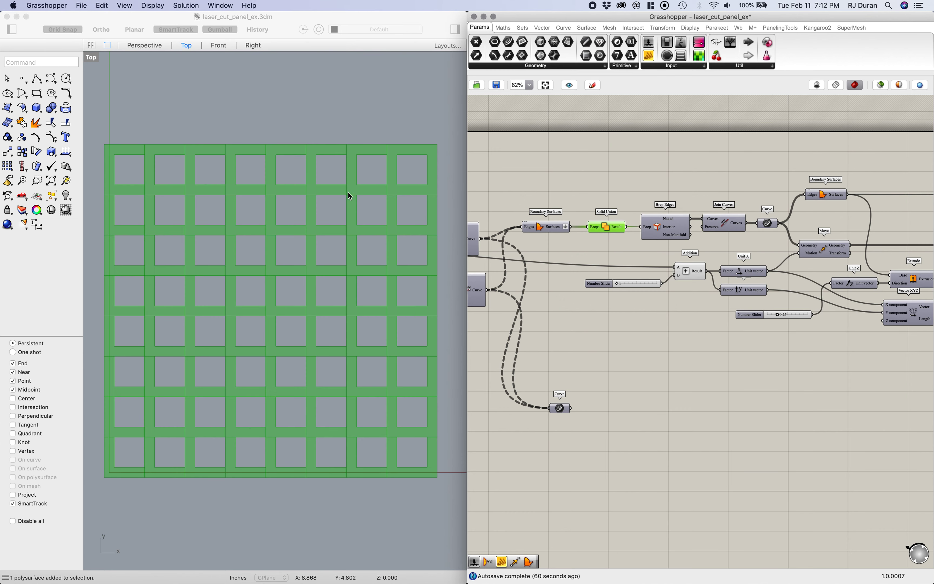
{"action": "left_click", "coordinate": [580, 187]}
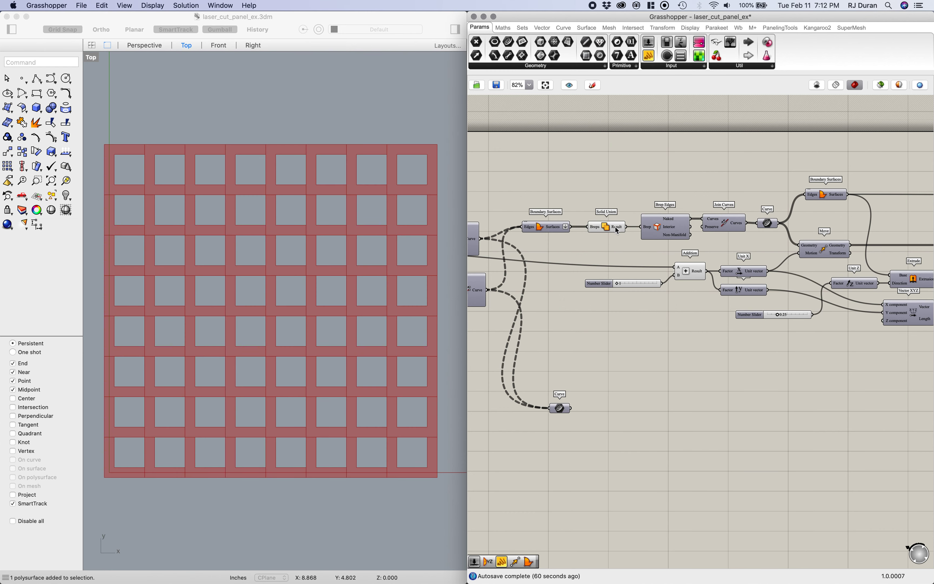
{"action": "mouse_move", "coordinate": [617, 230]}
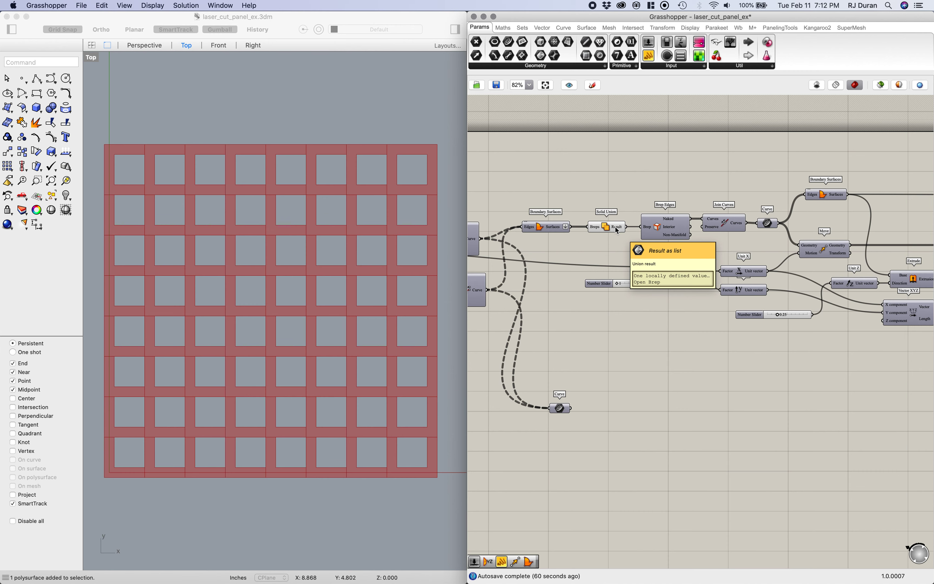
Turn off the preview of the Solid Union component and turn on the preview of the Brep Edges component
{"action": "right_click_drag", "start_coordinate": [633, 187], "coordinate": [588, 187]}
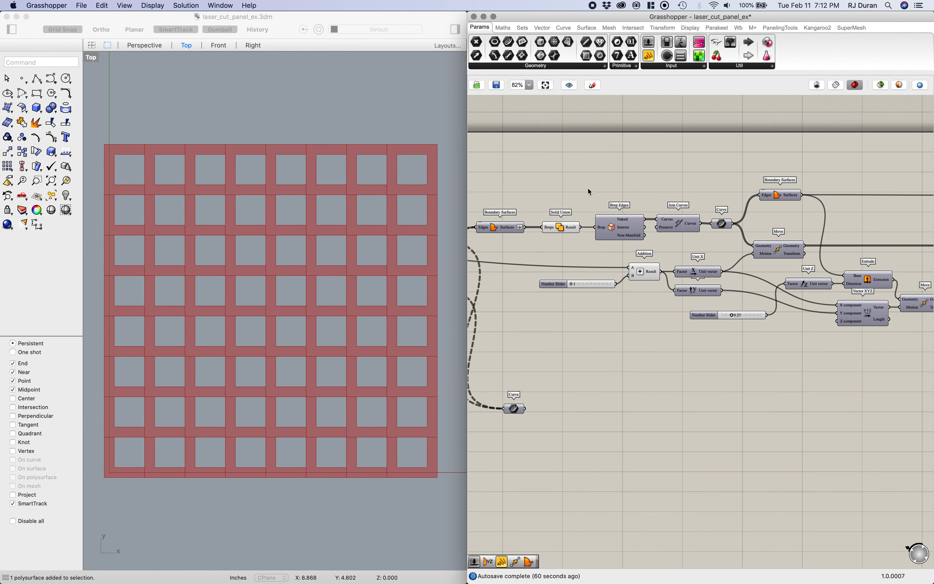
{"action": "left_click", "coordinate": [561, 228]}
{"action": "middle_click", "coordinate": [626, 229]}
{"action": "left_click", "coordinate": [656, 191]}
{"action": "left_click", "coordinate": [626, 221]}
{"action": "middle_click", "coordinate": [626, 222]}
{"action": "left_click", "coordinate": [644, 204]}
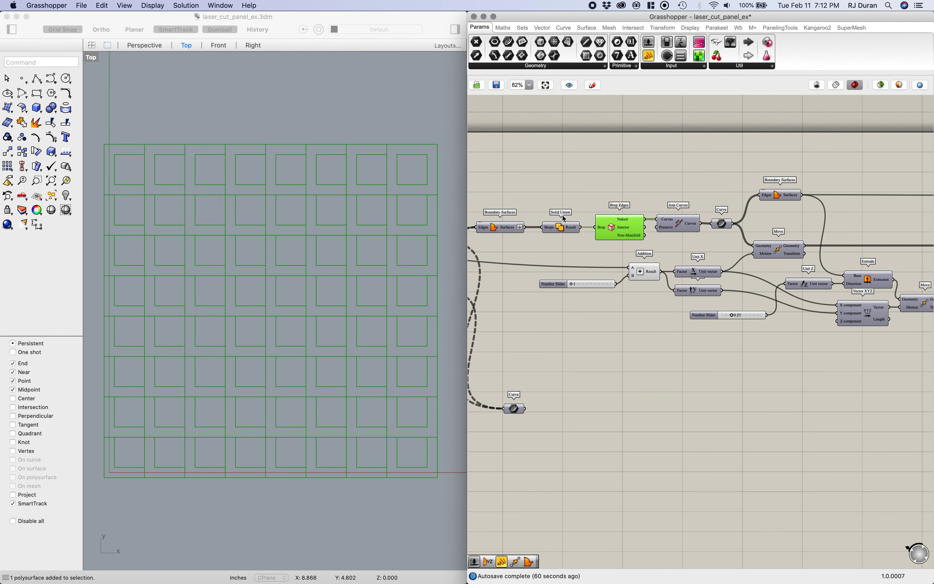
Turn on the preview of the Join Curves component and turn off the preview of the Brep Edges component
{"action": "right_click_drag", "start_coordinate": [621, 174], "coordinate": [577, 172]}
{"action": "left_click", "coordinate": [635, 218]}
{"action": "middle_click", "coordinate": [635, 218]}
{"action": "left_click", "coordinate": [658, 200]}
{"action": "left_click", "coordinate": [579, 220]}
{"action": "middle_click", "coordinate": [579, 220]}
{"action": "left_click", "coordinate": [607, 188]}
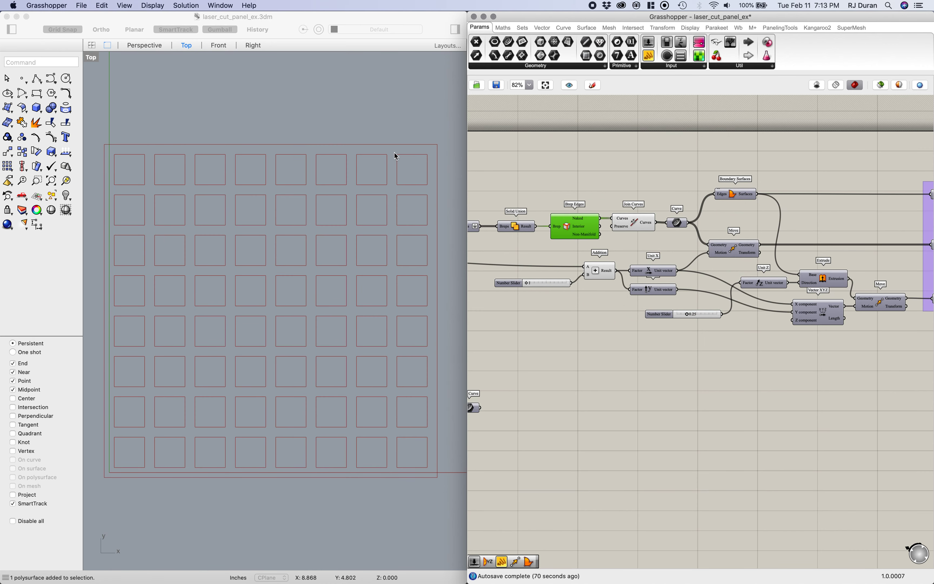
{"action": "left_click", "coordinate": [646, 187]}
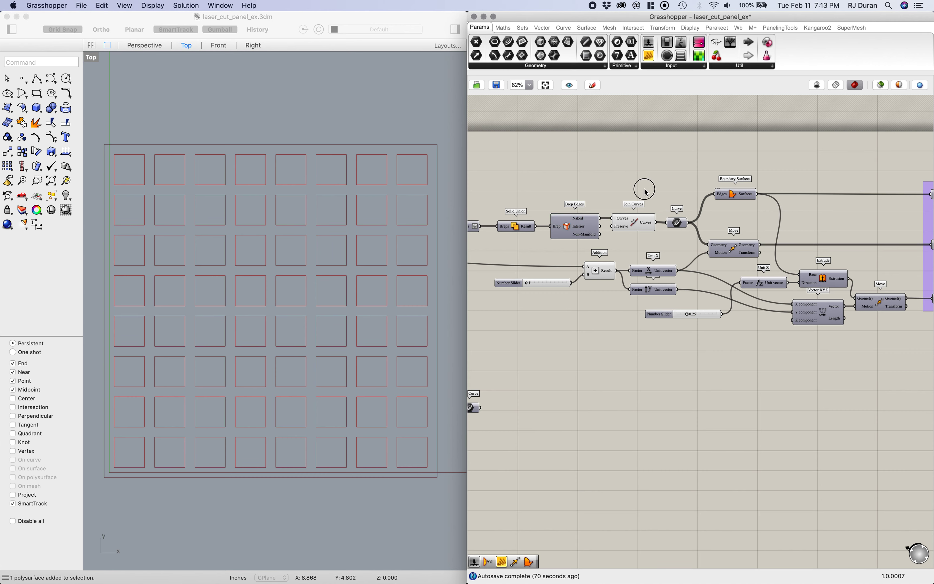
Switch the preview from the Join Curves component to the Curve parameter connected to its output
{"action": "left_click", "coordinate": [642, 224]}
{"action": "middle_click", "coordinate": [650, 222]}
{"action": "left_click", "coordinate": [684, 194]}
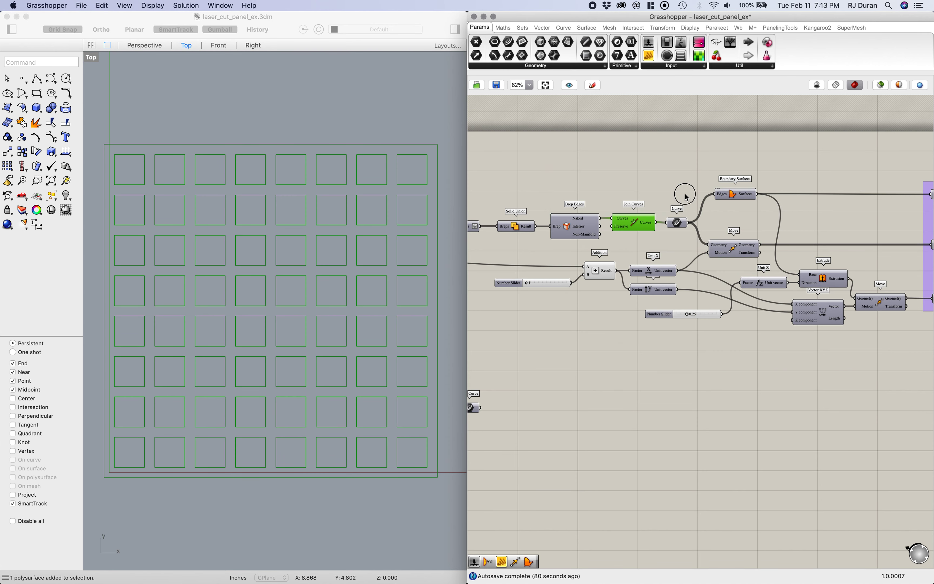
{"action": "left_click", "coordinate": [675, 220]}
{"action": "middle_click", "coordinate": [673, 220]}
{"action": "left_click", "coordinate": [688, 204]}
Turn on the preview of the Boundary Surfaces component fed by the joined curves and highlight the Surface parameter in the purple output group
{"action": "right_click_drag", "start_coordinate": [631, 180], "coordinate": [588, 175]}
{"action": "right_click_drag", "start_coordinate": [687, 196], "coordinate": [667, 196]}
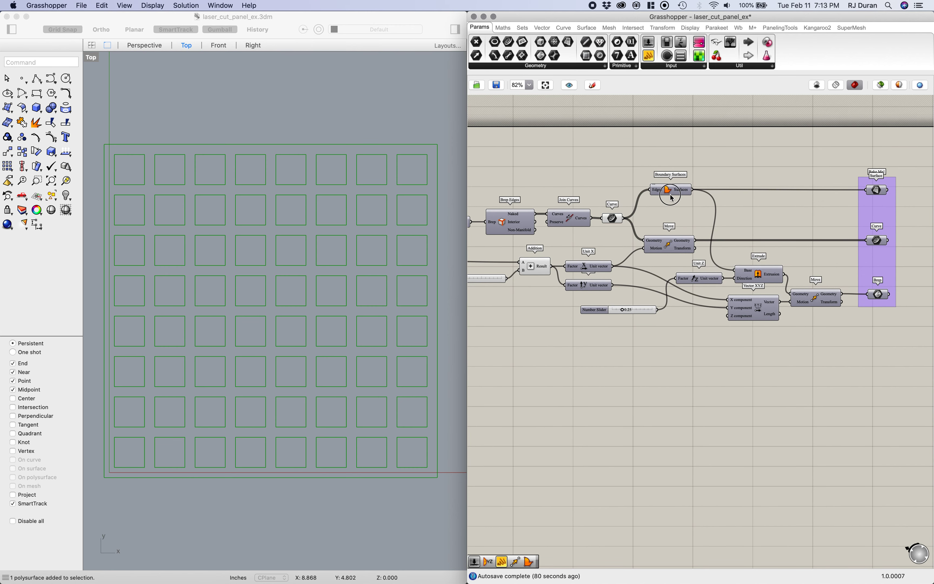
{"action": "left_click", "coordinate": [671, 191]}
{"action": "middle_click", "coordinate": [677, 190]}
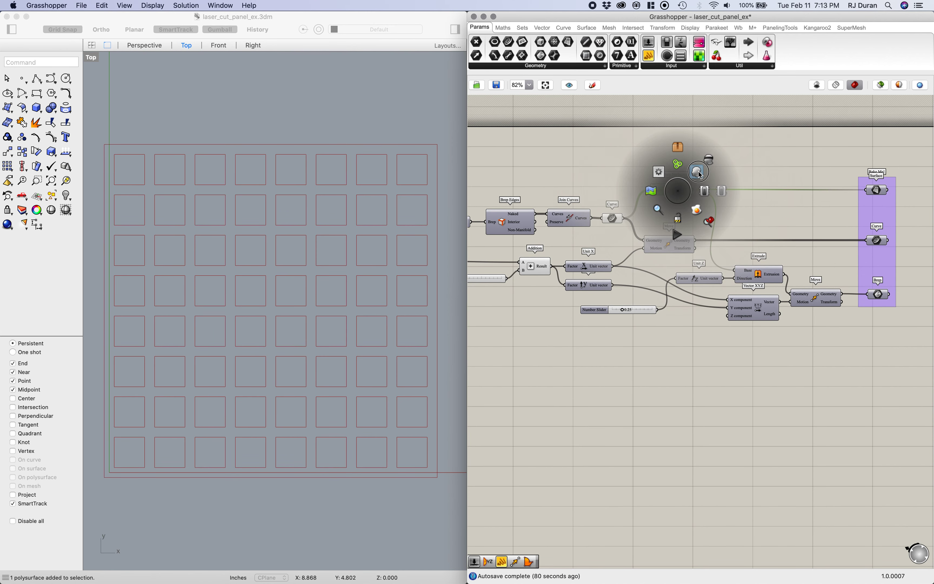
{"action": "left_click", "coordinate": [698, 173]}
{"action": "left_click", "coordinate": [877, 192]}
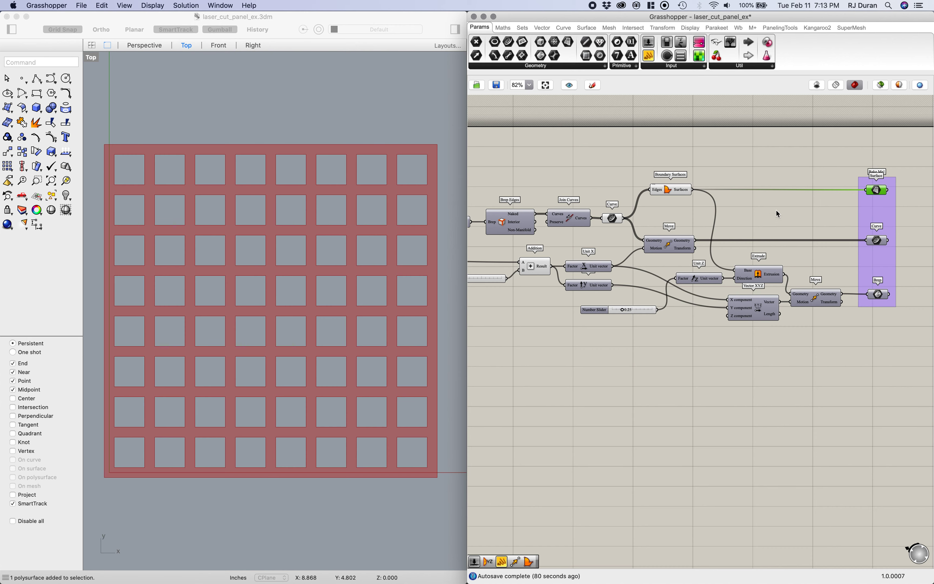
{"action": "left_click", "coordinate": [718, 246]}
Turn on the preview of the Curve parameter in the purple output group and turn off the Curve parameter after Join Curves
{"action": "left_click", "coordinate": [876, 241]}
{"action": "key", "text": "space"}
{"action": "left_click", "coordinate": [612, 220]}
{"action": "key", "text": "space"}
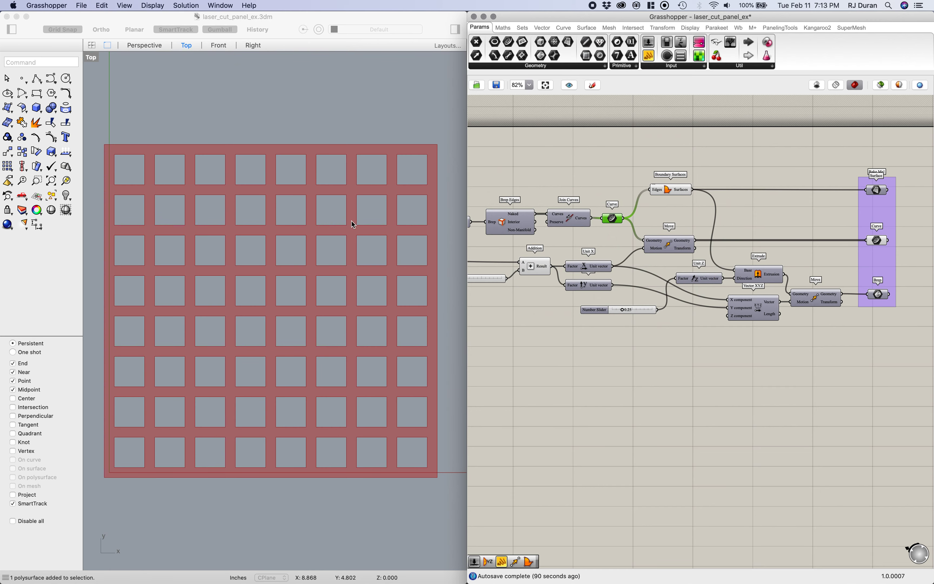
{"action": "scroll", "coordinate": [342, 240], "scroll_direction": "right", "scroll_amount": 5}
{"action": "left_click", "coordinate": [317, 240]}
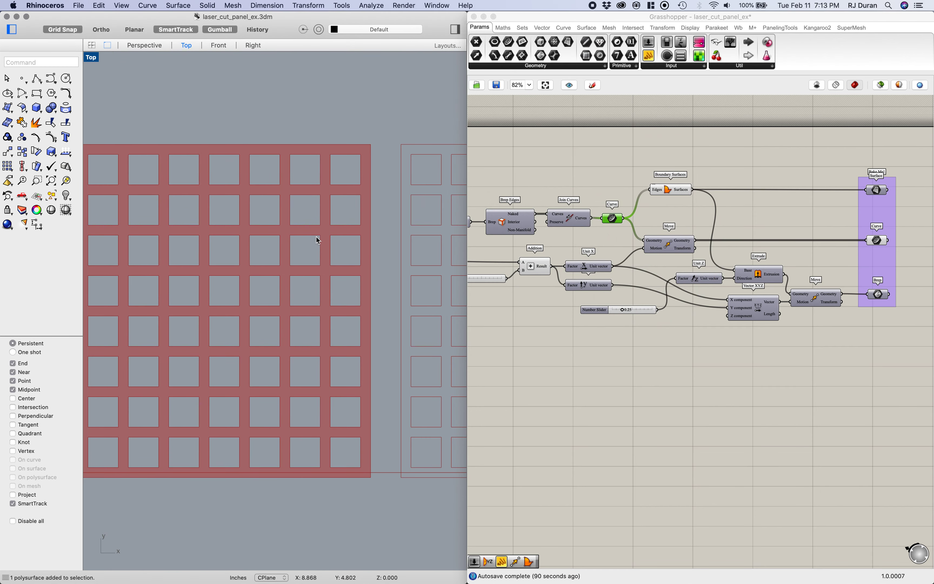
{"action": "scroll", "coordinate": [316, 240], "scroll_direction": "down", "scroll_amount": 6}
{"action": "right_click_drag", "start_coordinate": [317, 241], "coordinate": [233, 278]}
Turn on the preview of the Brep parameter in the purple output group
{"action": "left_click", "coordinate": [832, 382]}
{"action": "left_click", "coordinate": [878, 294]}
{"action": "middle_click", "coordinate": [875, 292]}
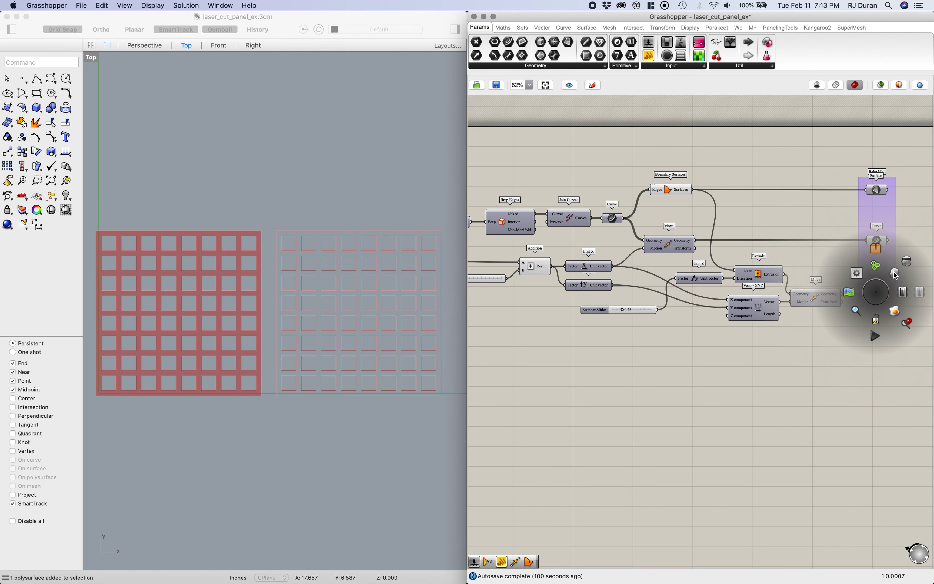
{"action": "left_click", "coordinate": [893, 273]}
{"action": "right_click_drag", "start_coordinate": [403, 166], "coordinate": [405, 187]}
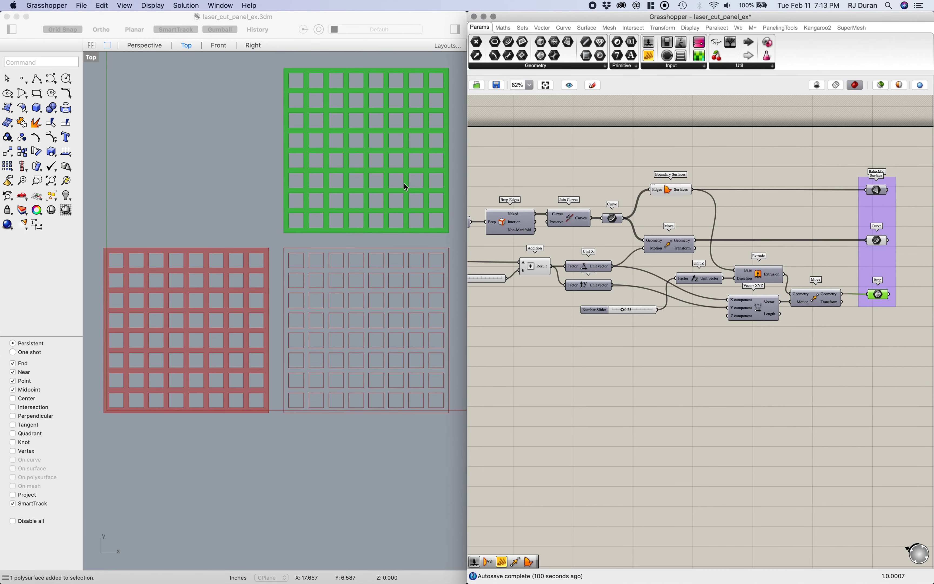
Highlight the Move, Extrude and vector components together and inspect the extruded panel in the Perspective view
{"action": "left_click_drag", "start_coordinate": [828, 354], "coordinate": [546, 239]}
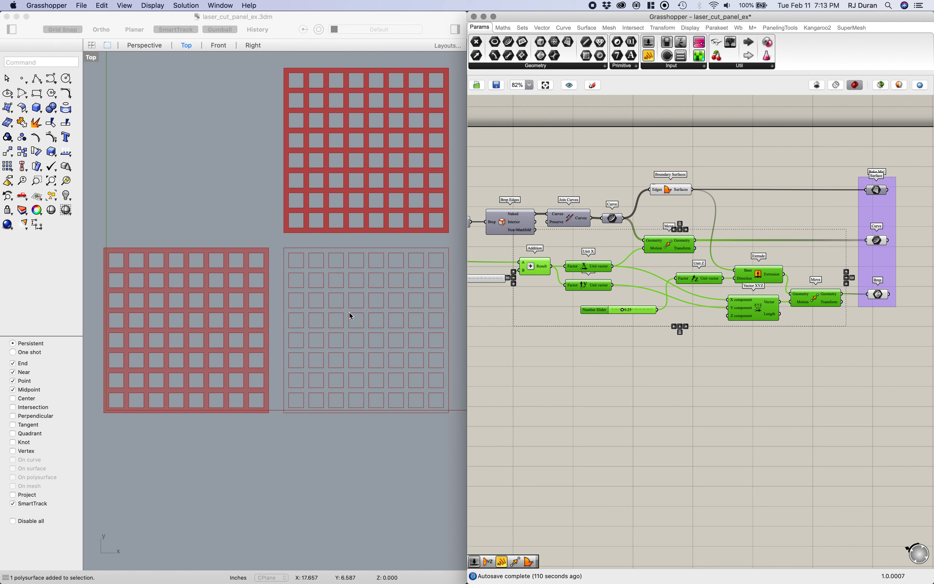
{"action": "left_click", "coordinate": [234, 89]}
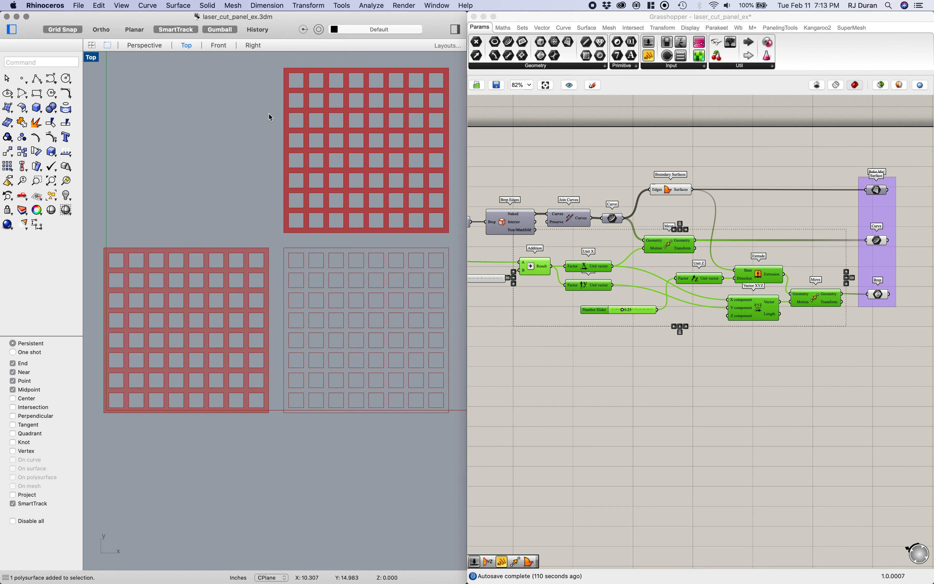
{"action": "left_click", "coordinate": [149, 47]}
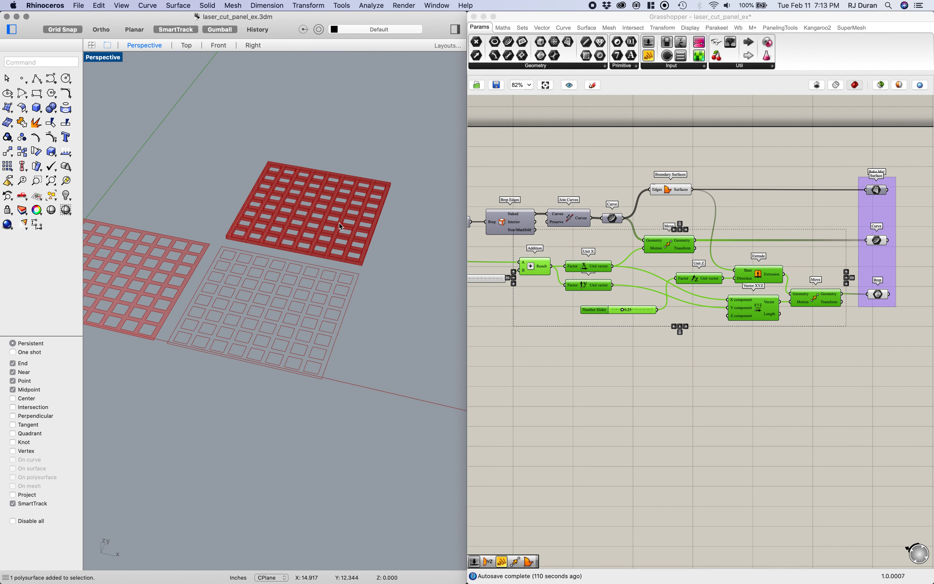
{"action": "scroll", "coordinate": [338, 222], "scroll_direction": "up", "scroll_amount": 3}
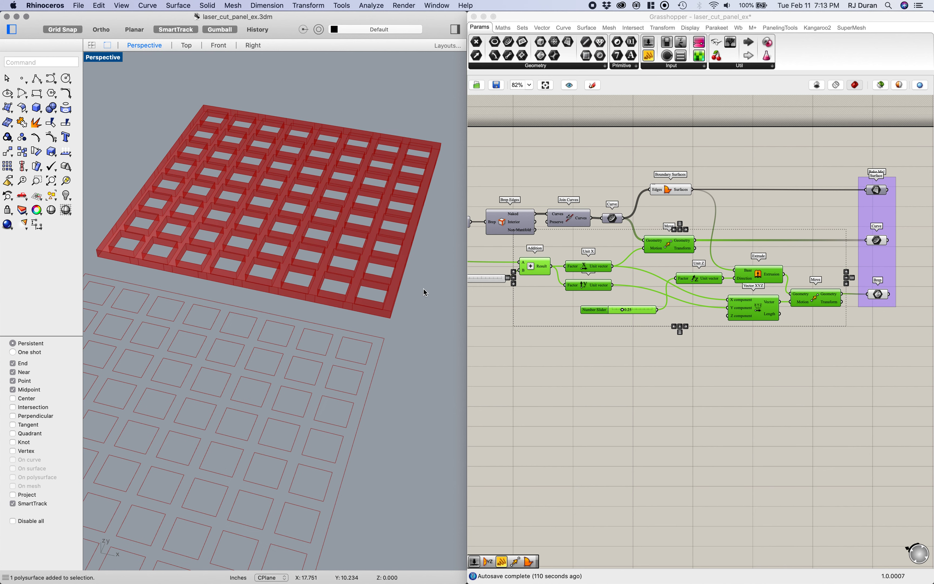
{"action": "scroll", "coordinate": [423, 289], "scroll_direction": "down", "scroll_amount": 3}
{"action": "scroll", "coordinate": [424, 289], "scroll_direction": "down", "scroll_amount": 4}
{"action": "left_click", "coordinate": [633, 365]}
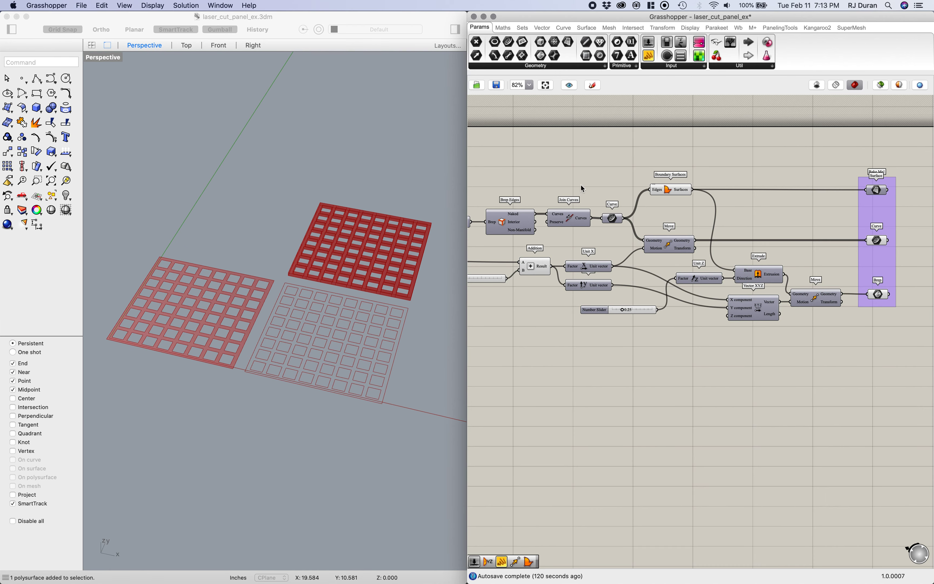
Return to the Top view and examine the moved outline curves beside the flat panel
{"action": "left_click", "coordinate": [186, 47]}
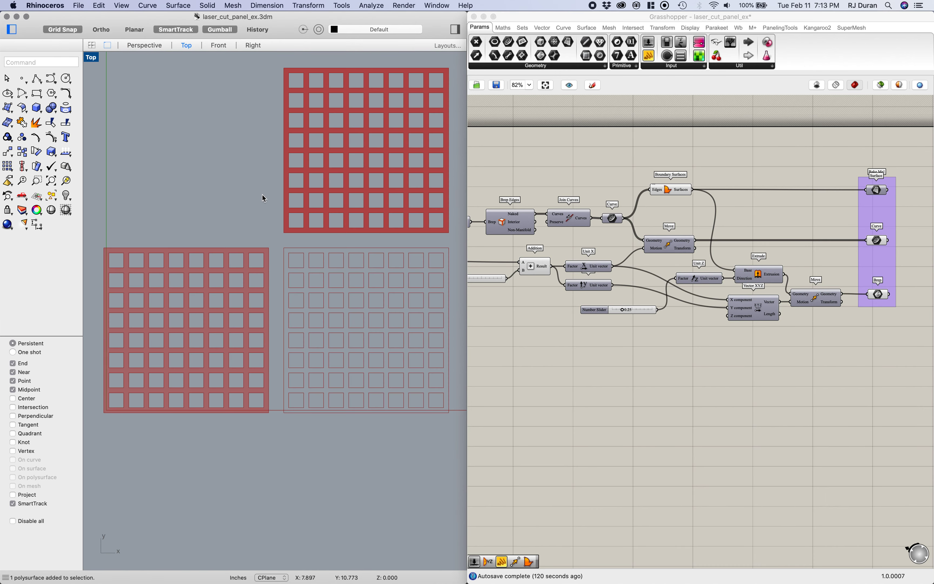
{"action": "scroll", "coordinate": [262, 196], "scroll_direction": "down", "scroll_amount": 5}
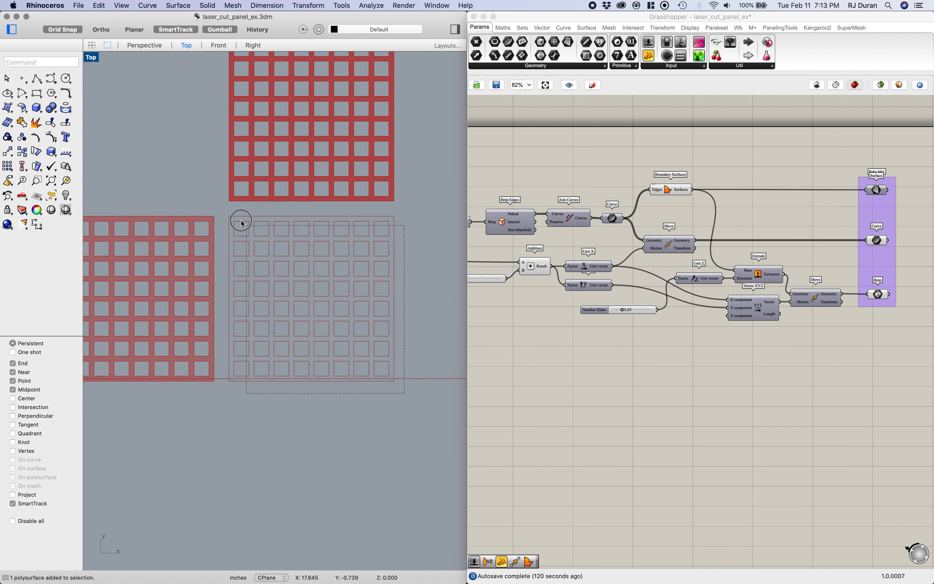
{"action": "scroll", "coordinate": [340, 269], "scroll_direction": "up", "scroll_amount": 2}
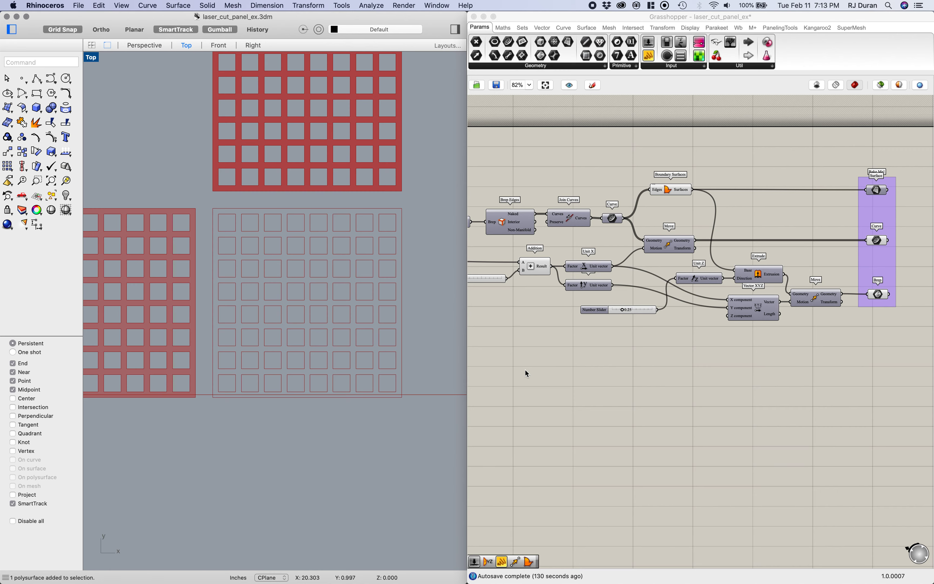
Turn on the preview of the Curve parameter fed by the two Offset Curve components
{"action": "left_click", "coordinate": [517, 352]}
{"action": "right_click_drag", "start_coordinate": [600, 344], "coordinate": [766, 341]}
{"action": "right_click_drag", "start_coordinate": [567, 348], "coordinate": [707, 347]}
{"action": "right_click_drag", "start_coordinate": [570, 398], "coordinate": [714, 398]}
{"action": "left_click_drag", "start_coordinate": [805, 397], "coordinate": [732, 414]}
{"action": "right_click_drag", "start_coordinate": [771, 427], "coordinate": [733, 427]}
{"action": "left_click", "coordinate": [777, 416]}
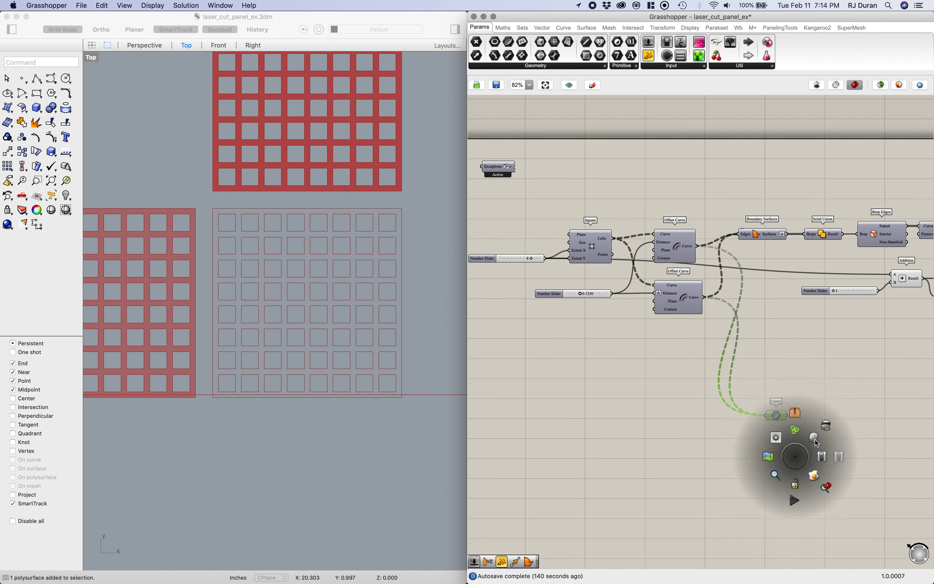
{"action": "left_click", "coordinate": [814, 436]}
{"action": "right_click_drag", "start_coordinate": [235, 212], "coordinate": [311, 199]}
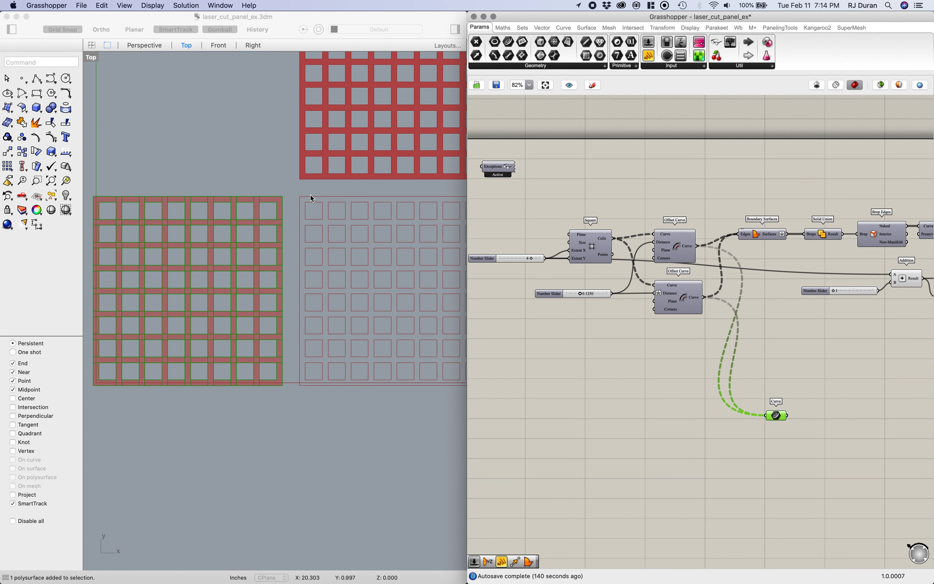
Bake the Curve parameter holding both sets of offset curves into the Rhino model
{"action": "right_click", "coordinate": [778, 416]}
{"action": "left_click", "coordinate": [810, 418]}
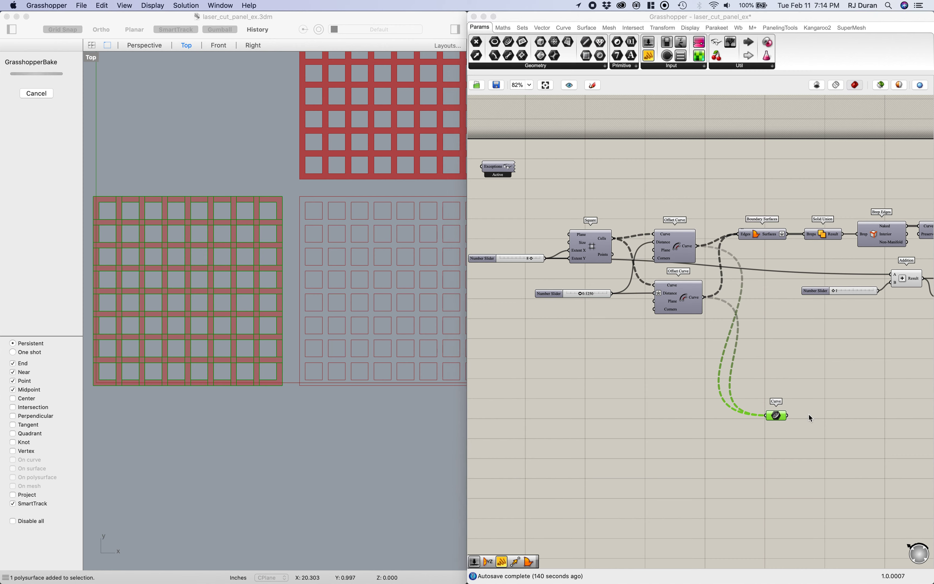
{"action": "left_click", "coordinate": [816, 510]}
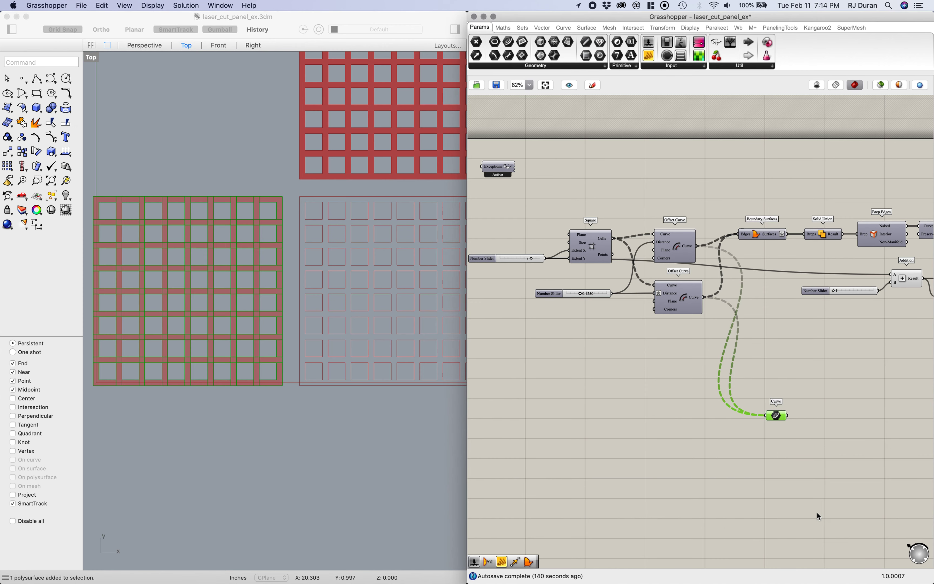
Move all the baked offset curves about 9.5 inches straight down in the Top view, clear of the previewed panels
{"action": "scroll", "coordinate": [220, 157], "scroll_direction": "down", "scroll_amount": 2}
{"action": "scroll", "coordinate": [220, 154], "scroll_direction": "down", "scroll_amount": 3}
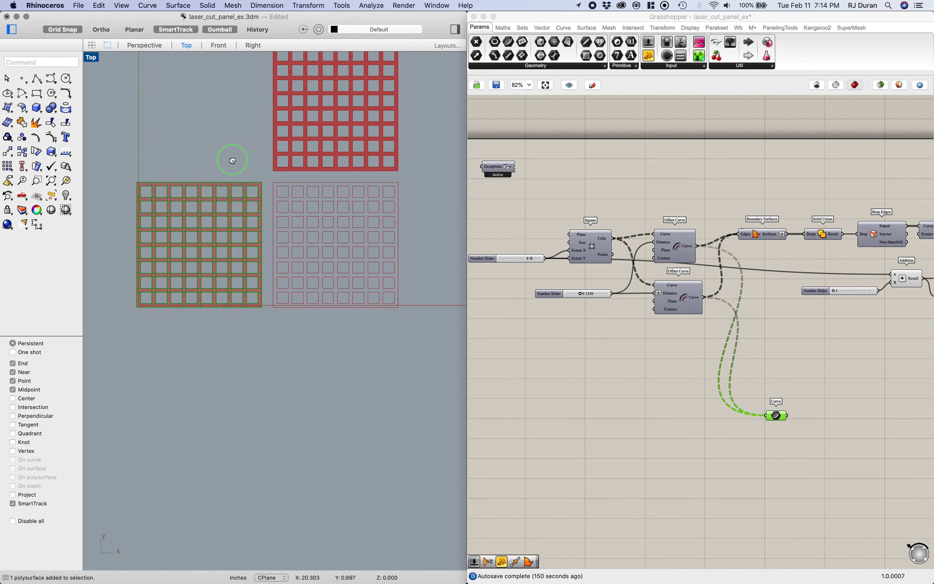
{"action": "right_click_drag", "start_coordinate": [227, 159], "coordinate": [270, 194]}
{"action": "left_click_drag", "start_coordinate": [172, 203], "coordinate": [309, 358]}
{"action": "left_click_drag", "start_coordinate": [242, 242], "coordinate": [239, 385]}
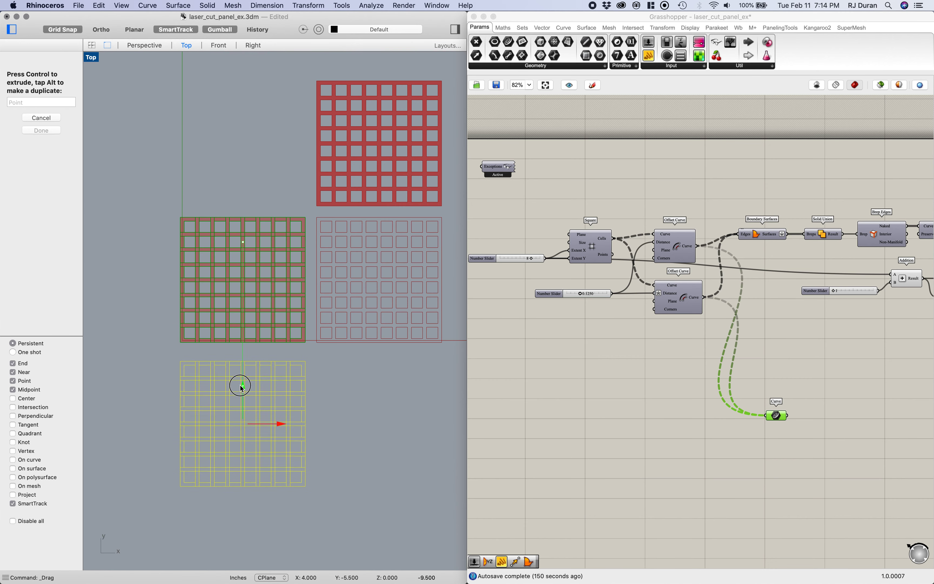
{"action": "scroll", "coordinate": [245, 472], "scroll_direction": "down", "scroll_amount": 3}
{"action": "left_click", "coordinate": [245, 471]}
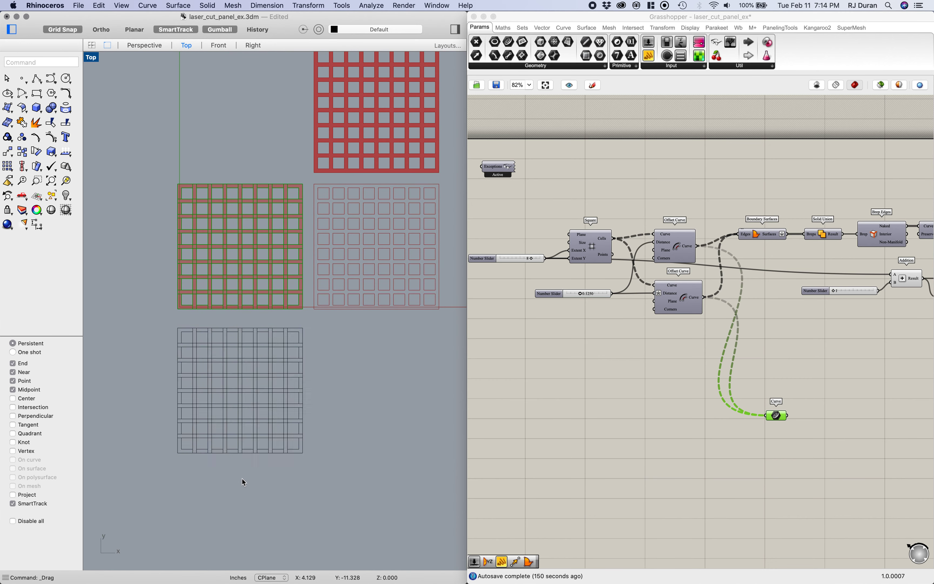
Examine the baked offset curves in the Top view, selecting the whole set to inspect the overlapping outlines
{"action": "scroll", "coordinate": [225, 406], "scroll_direction": "up", "scroll_amount": 5}
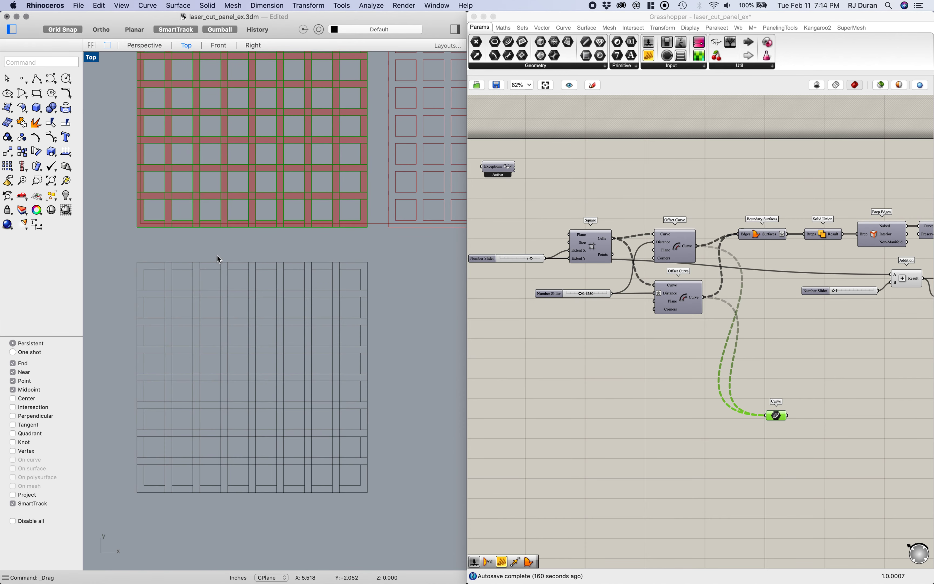
{"action": "left_click_drag", "start_coordinate": [124, 247], "coordinate": [426, 544]}
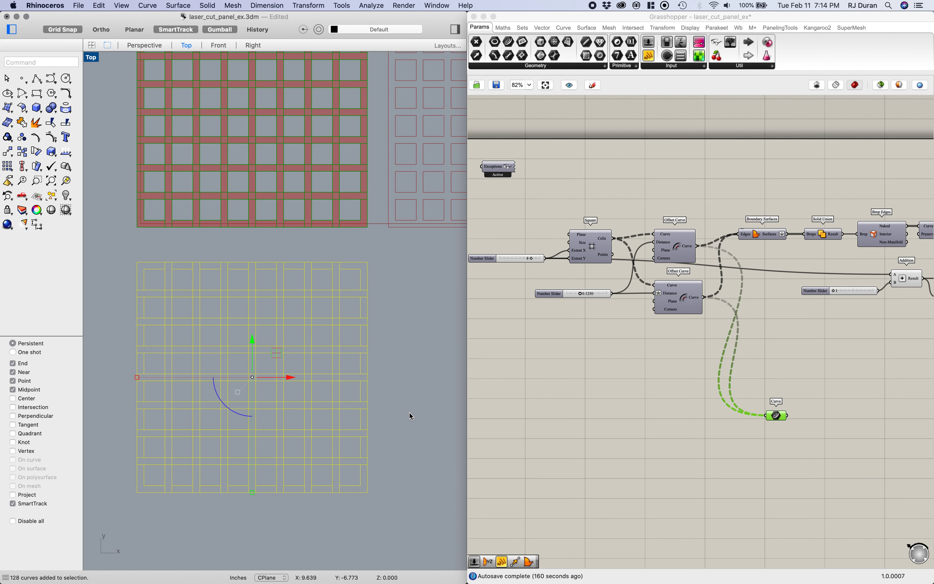
{"action": "left_click", "coordinate": [409, 392]}
{"action": "right_click_drag", "start_coordinate": [405, 390], "coordinate": [391, 388]}
{"action": "scroll", "coordinate": [391, 390], "scroll_direction": "down", "scroll_amount": 1}
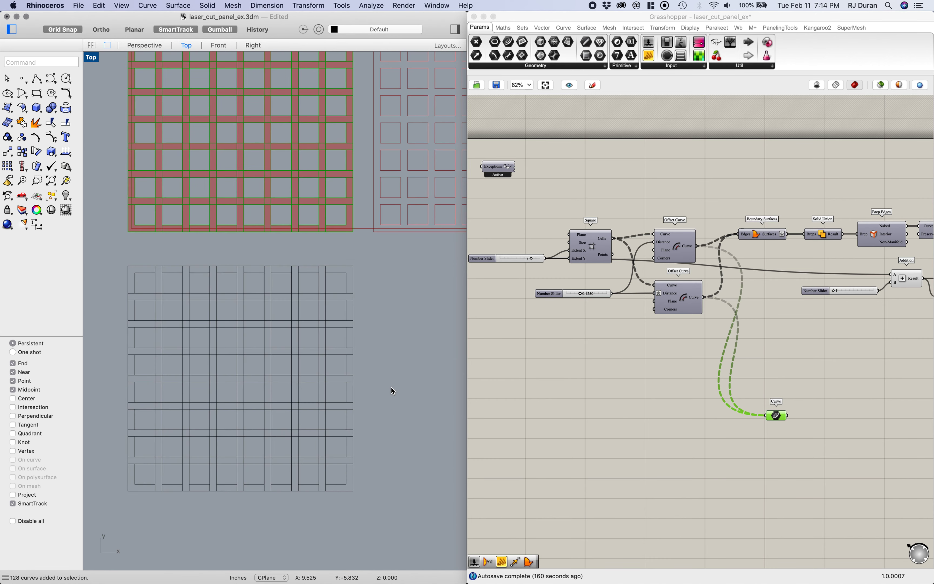
{"action": "left_click_drag", "start_coordinate": [118, 256], "coordinate": [372, 514]}
{"action": "left_click", "coordinate": [398, 362]}
Undo the move and the baking of the overlapping offset curves
{"action": "scroll", "coordinate": [328, 367], "scroll_direction": "right", "scroll_amount": 5}
{"action": "scroll", "coordinate": [360, 366], "scroll_direction": "down", "scroll_amount": 2}
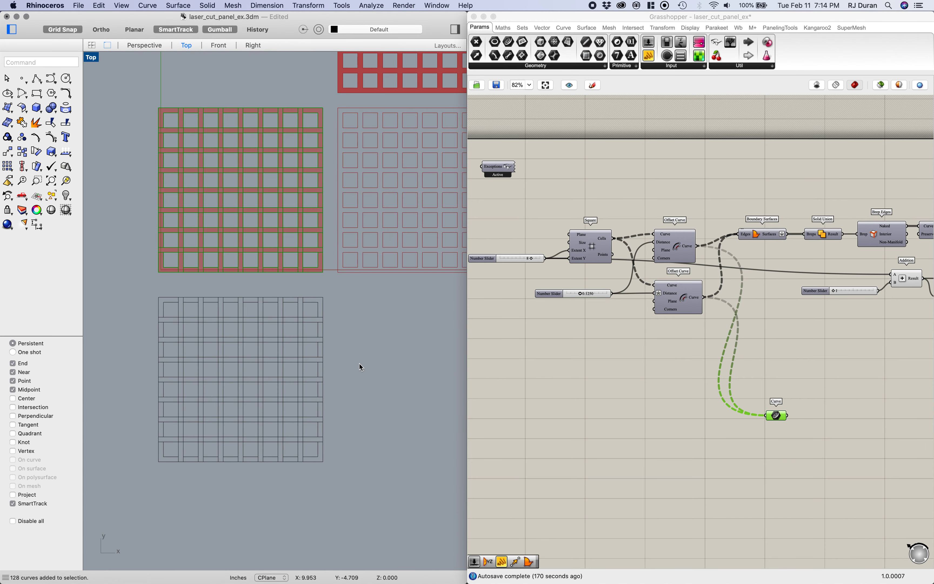
{"action": "scroll", "coordinate": [309, 409], "scroll_direction": "right", "scroll_amount": 5}
{"action": "scroll", "coordinate": [308, 409], "scroll_direction": "up", "scroll_amount": 4}
{"action": "scroll", "coordinate": [311, 411], "scroll_direction": "down", "scroll_amount": 1}
{"action": "scroll", "coordinate": [311, 411], "scroll_direction": "down", "scroll_amount": 1}
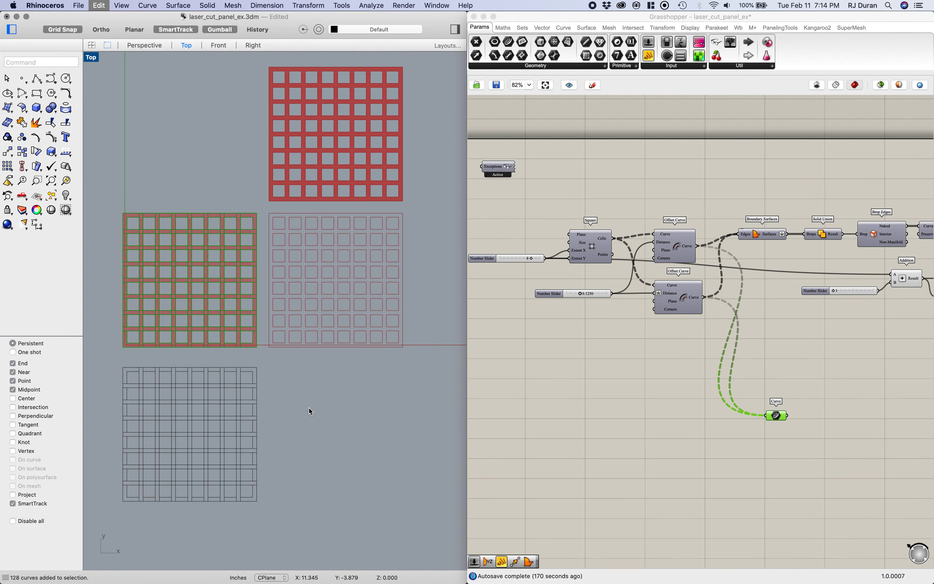
{"action": "key", "text": "super+z"}
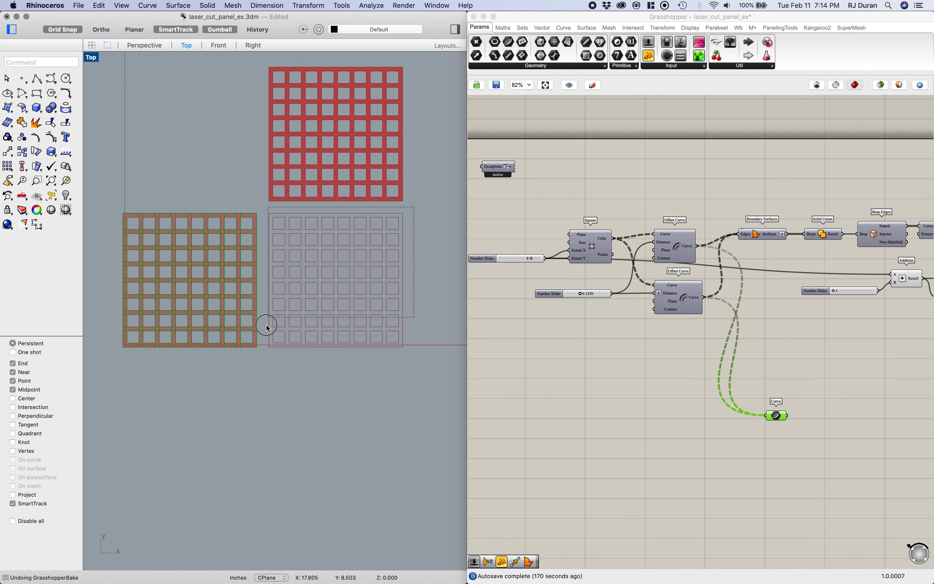
Bake the Curve parameter in the purple output group at the end of the Grasshopper definition into the Rhino model
{"action": "left_click", "coordinate": [585, 398]}
{"action": "right_click_drag", "start_coordinate": [829, 374], "coordinate": [631, 379]}
{"action": "right_click_drag", "start_coordinate": [805, 363], "coordinate": [632, 368]}
{"action": "right_click_drag", "start_coordinate": [753, 386], "coordinate": [621, 381]}
{"action": "right_click_drag", "start_coordinate": [690, 298], "coordinate": [715, 285]}
{"action": "left_click", "coordinate": [612, 255]}
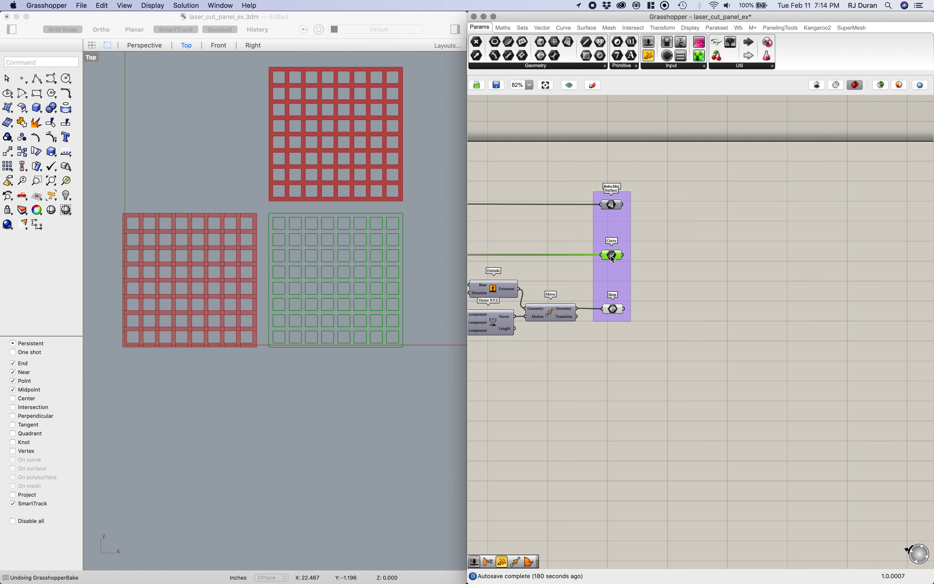
{"action": "middle_click", "coordinate": [611, 256]}
{"action": "left_click", "coordinate": [631, 273]}
Move the baked panel outline curves about 10 inches along positive X in the Top view, clear of the green preview
{"action": "left_click", "coordinate": [418, 305]}
{"action": "left_click_drag", "start_coordinate": [423, 357], "coordinate": [266, 210]}
{"action": "right_click_drag", "start_coordinate": [372, 328], "coordinate": [230, 330]}
{"action": "key", "text": "alt"}
{"action": "left_click_drag", "start_coordinate": [225, 281], "coordinate": [389, 289]}
{"action": "scroll", "coordinate": [392, 289], "scroll_direction": "up", "scroll_amount": 3}
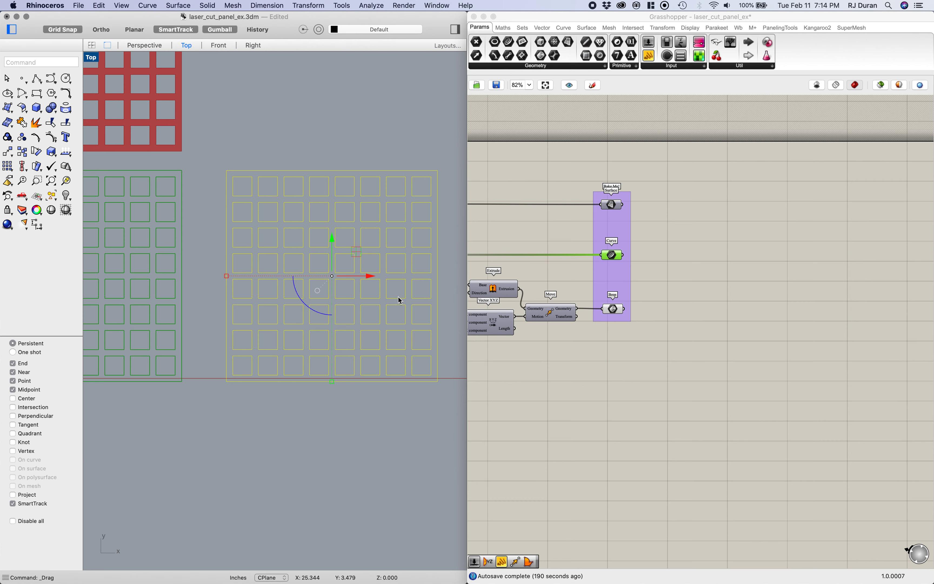
Try to join all the baked panel outline curves with the Join command
{"action": "left_click", "coordinate": [406, 409]}
{"action": "left_click_drag", "start_coordinate": [447, 392], "coordinate": [219, 126]}
{"action": "type", "text": "join"}
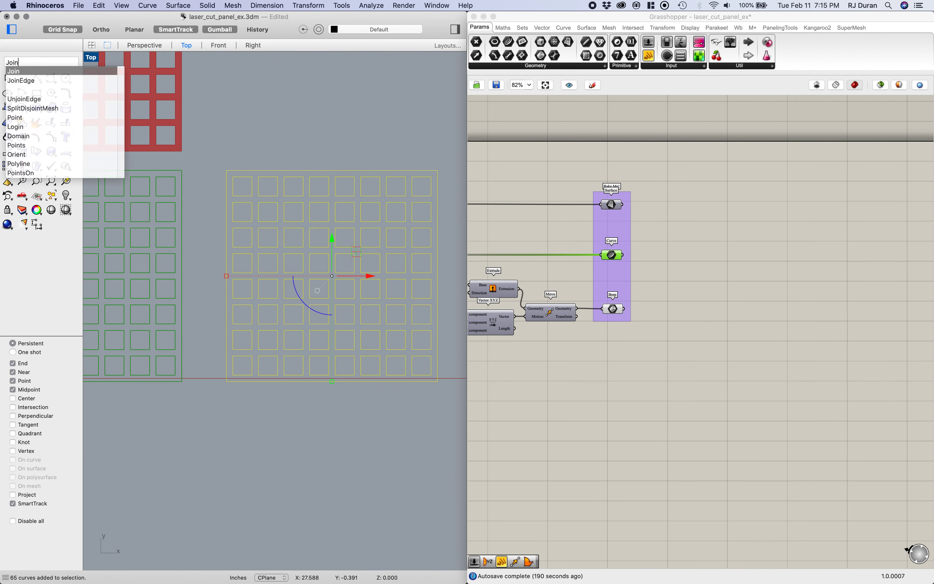
{"action": "key", "text": "Return"}
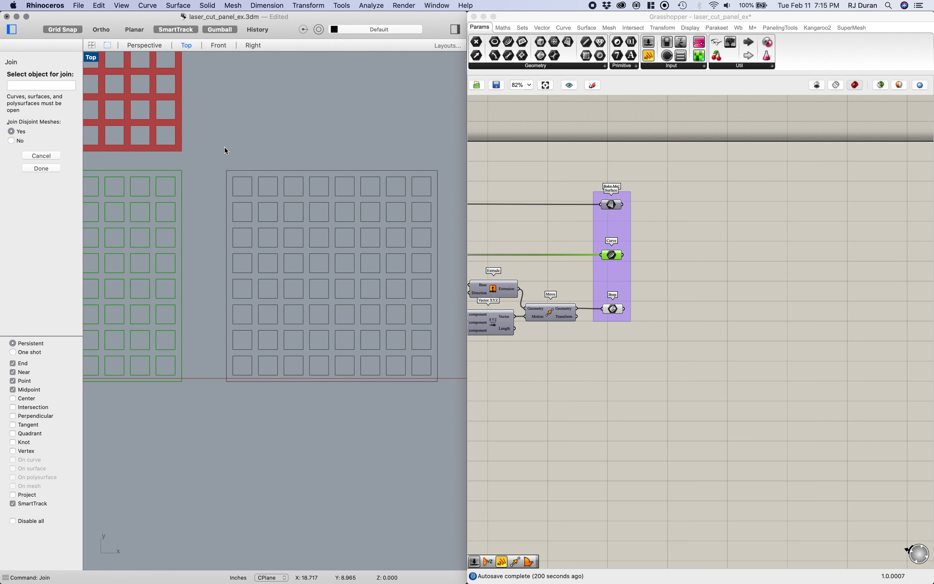
{"action": "key", "text": "Escape"}
{"action": "left_click_drag", "start_coordinate": [215, 157], "coordinate": [450, 421]}
{"action": "type", "text": "join"}
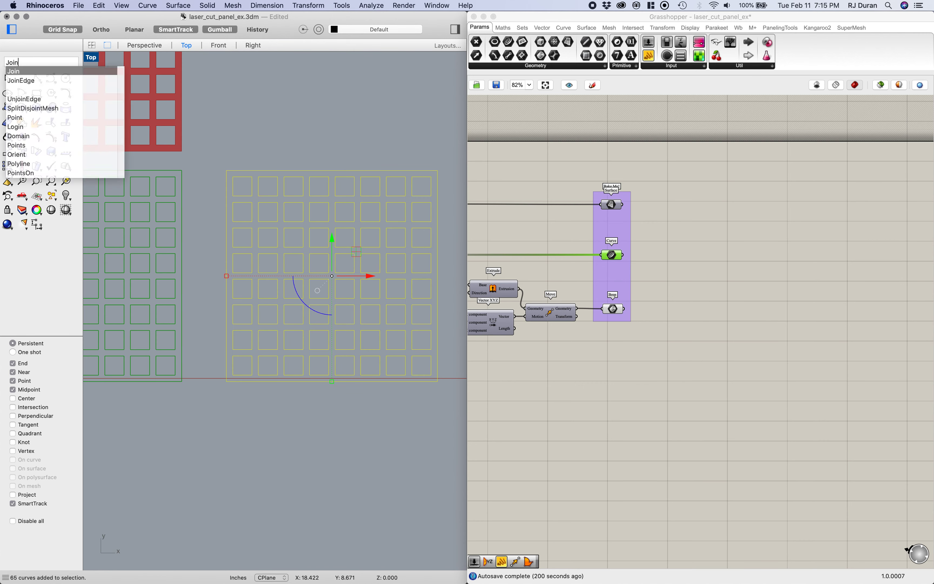
{"action": "key", "text": "Return"}
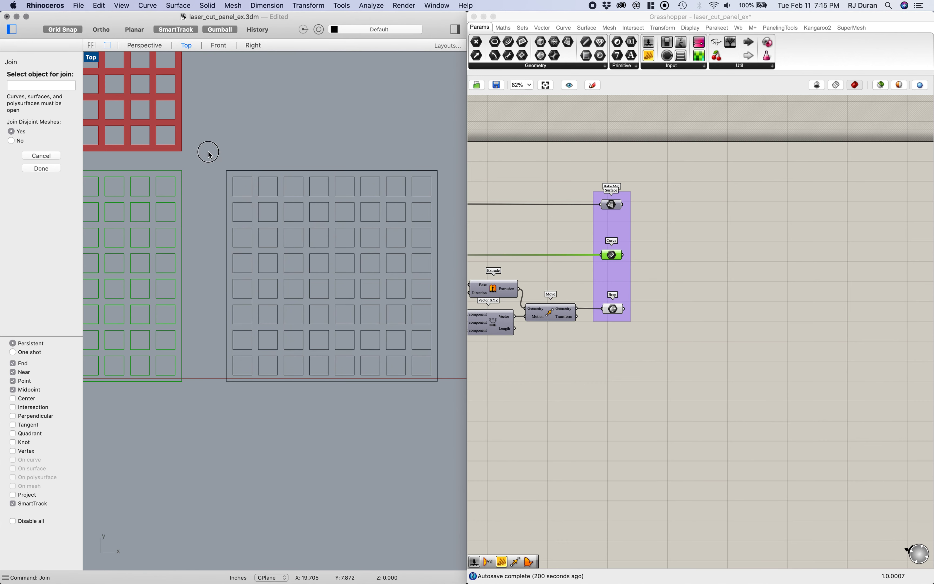
{"action": "key", "text": "Escape"}
Group all the baked panel outline curves with the Group command
{"action": "left_click_drag", "start_coordinate": [212, 160], "coordinate": [448, 435]}
{"action": "type", "text": "group"}
{"action": "key", "text": "Return"}
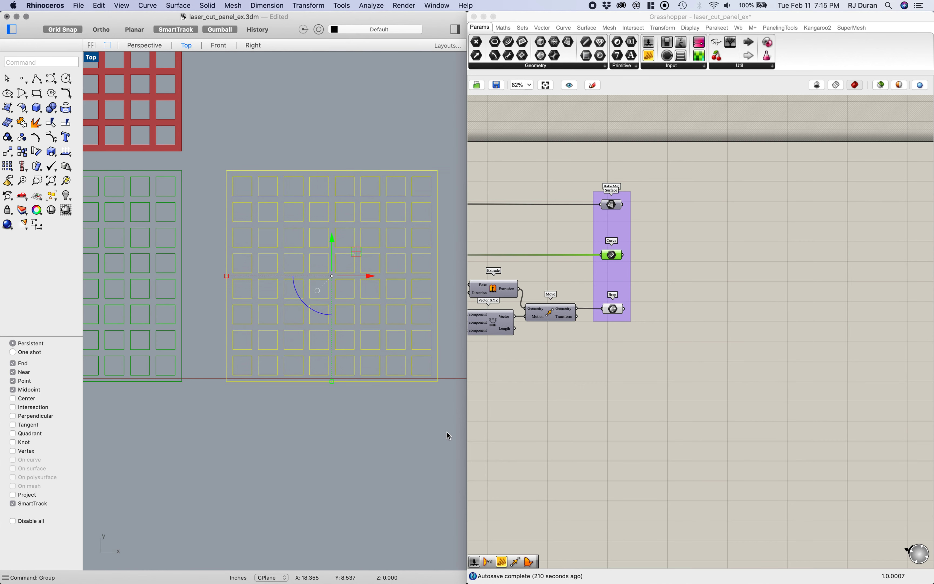
Export the grouped curves in Adobe Illustrator format as laser_cut_panel_ex_export.AI, replacing the existing file
{"action": "left_click", "coordinate": [79, 6]}
{"action": "left_click", "coordinate": [108, 183]}
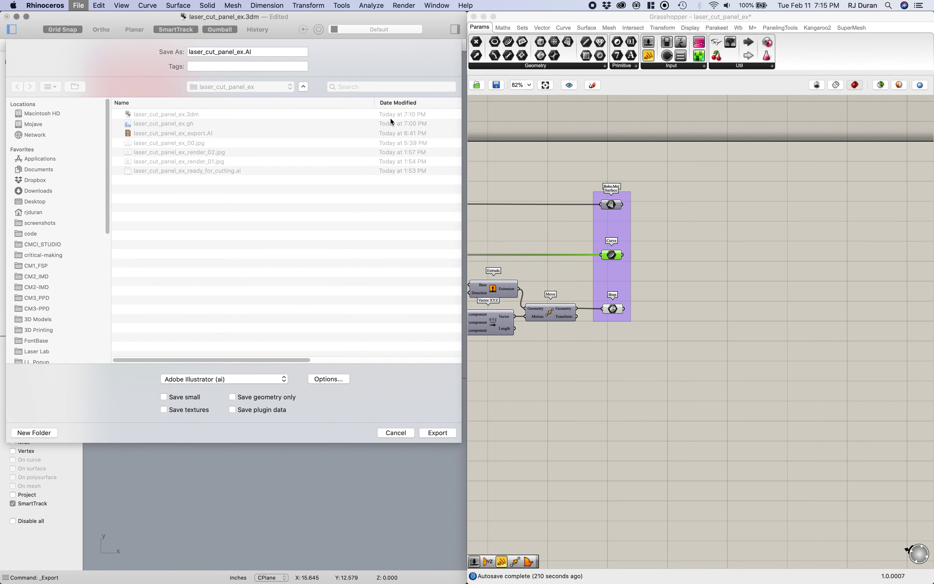
{"action": "left_click", "coordinate": [243, 54]}
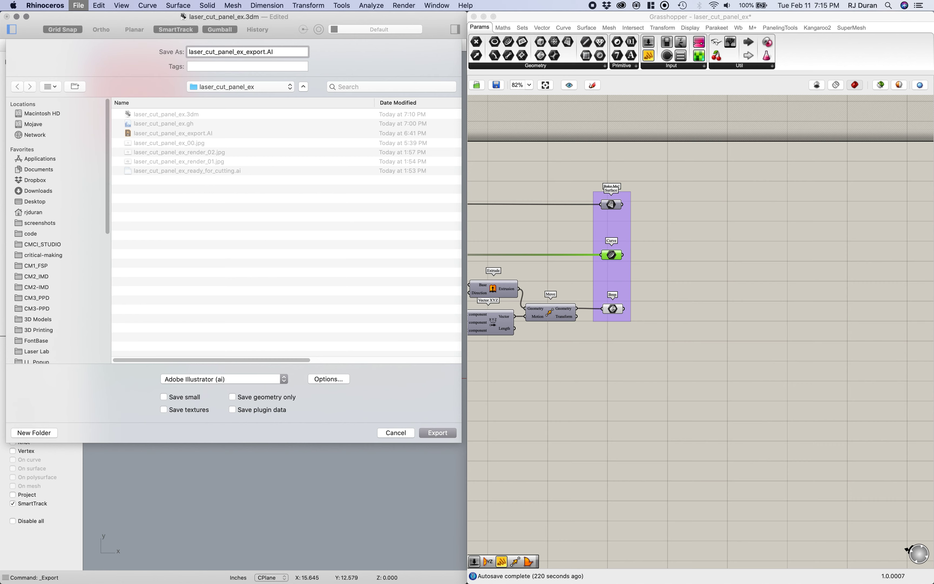
{"action": "left_click", "coordinate": [214, 376]}
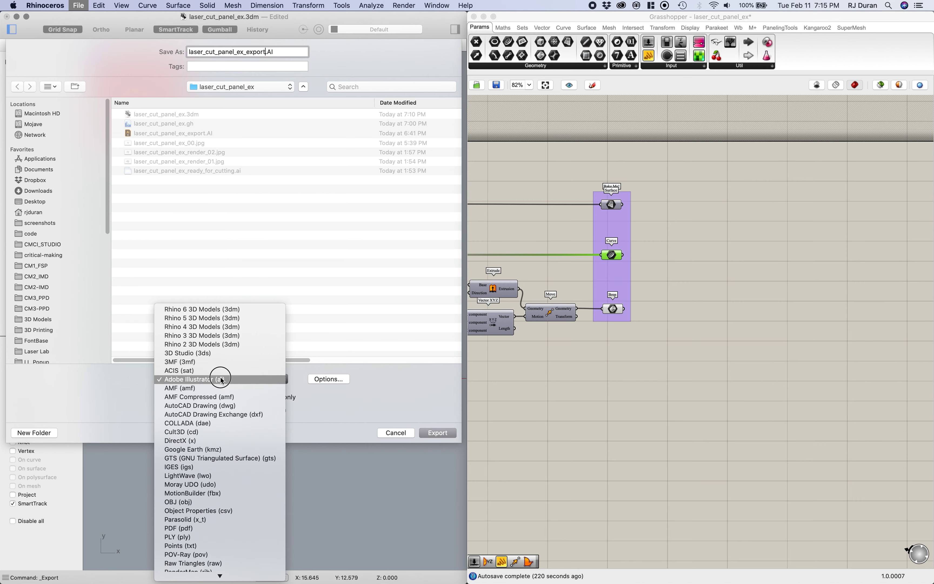
{"action": "left_click", "coordinate": [215, 376]}
{"action": "key", "text": "Return"}
{"action": "left_click", "coordinate": [308, 95]}
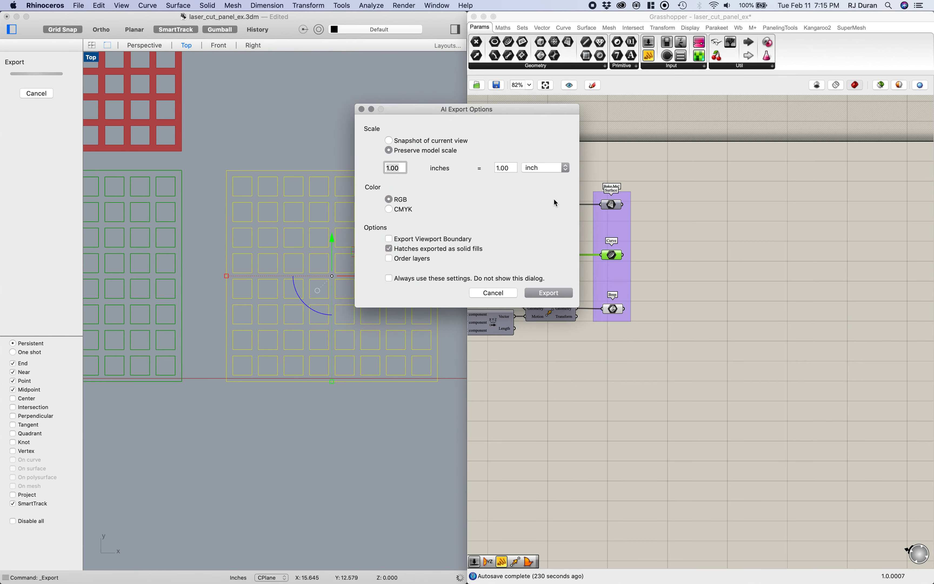
Complete the AI export with the model scale preserved at 1.00 inches = 1.00 inch and RGB color
{"action": "left_click", "coordinate": [395, 165]}
{"action": "left_click_drag", "start_coordinate": [402, 168], "coordinate": [383, 170]}
{"action": "left_click", "coordinate": [548, 293]}
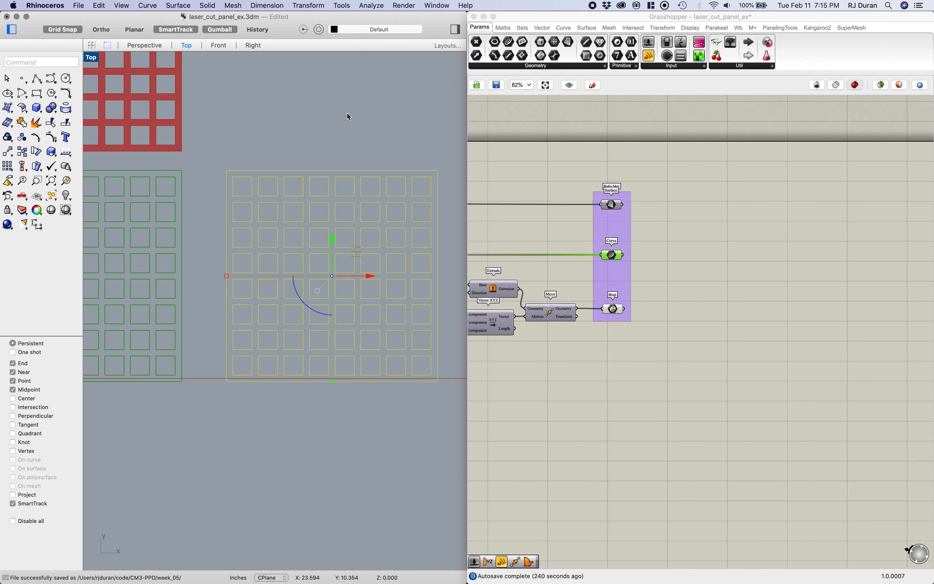
Switch to Adobe Illustrator and open laser_cut_panel_ex_export.AI from the laser_cut_panel_ex folder
{"action": "key", "text": "super+Tab"}
{"action": "key", "text": "super+Tab"}
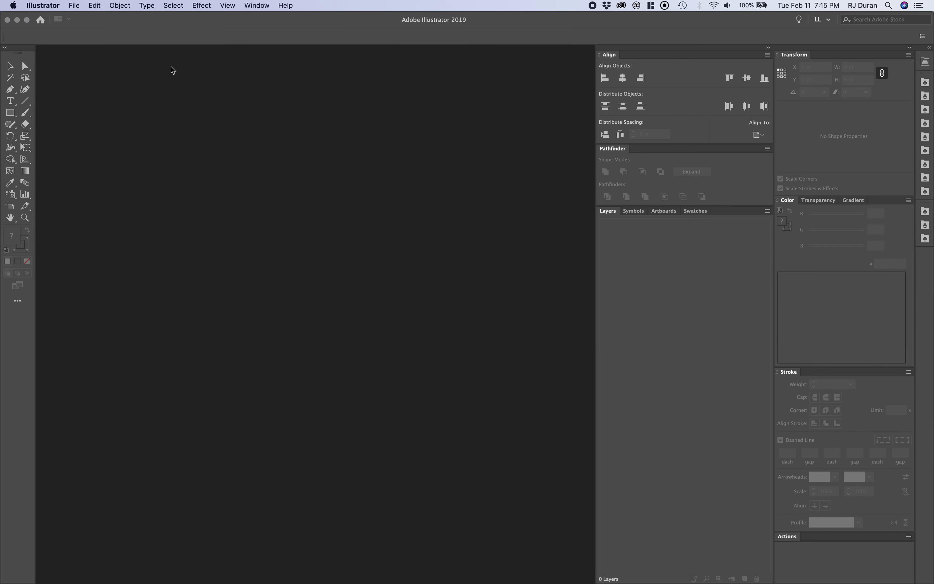
{"action": "left_click", "coordinate": [72, 7]}
{"action": "left_click", "coordinate": [84, 36]}
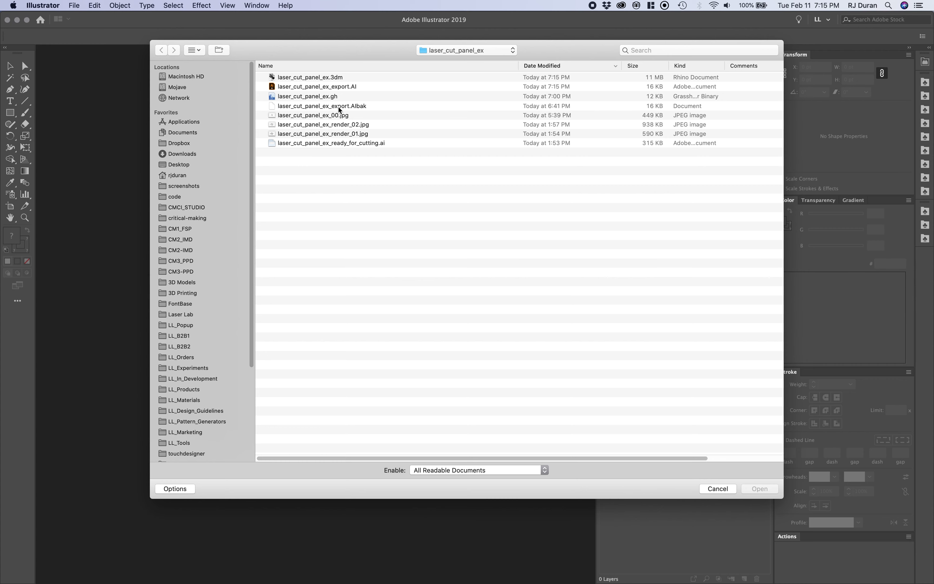
{"action": "left_click", "coordinate": [348, 87]}
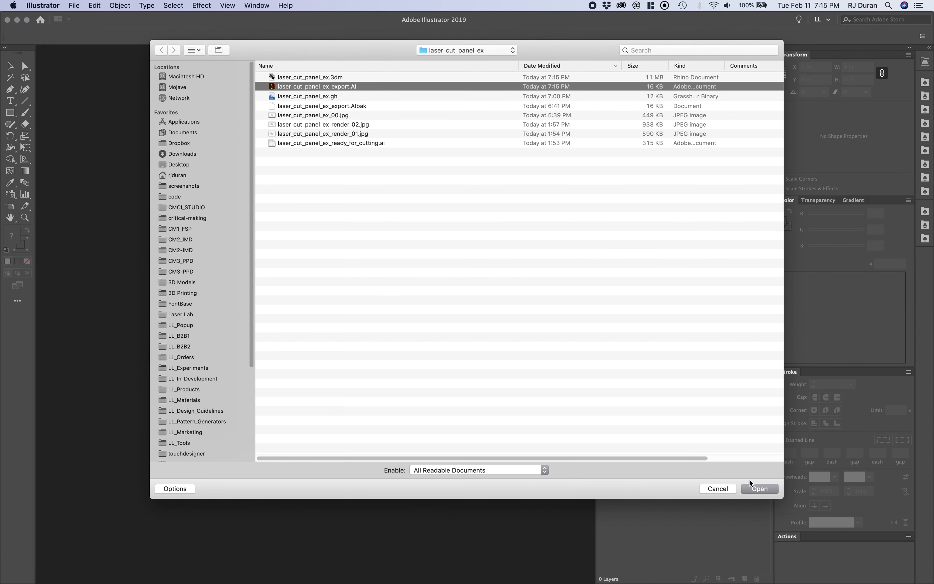
{"action": "left_click", "coordinate": [752, 489]}
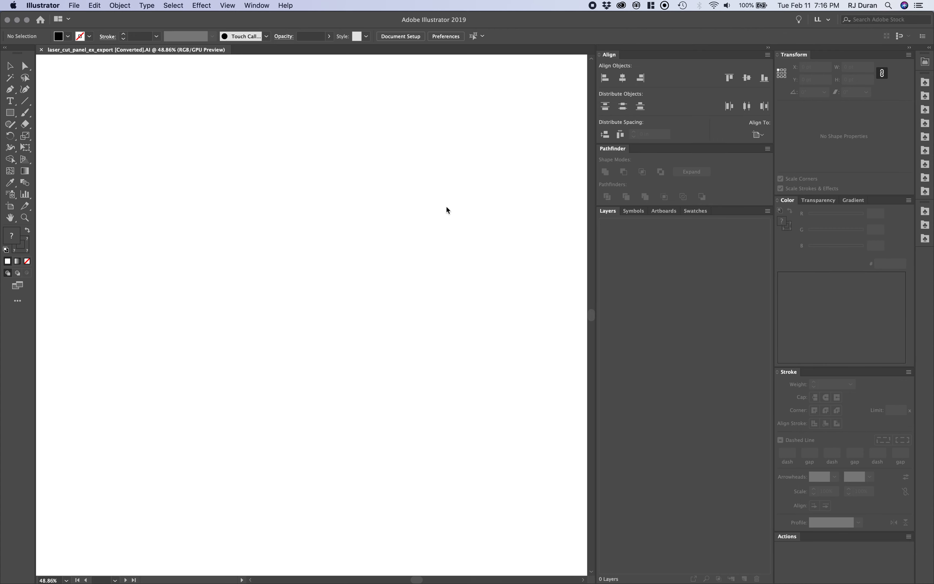
Expand the Default layer and move all the panel paths fully onto the artboard, to about X 4.75 in, Y 8.71 in
{"action": "scroll", "coordinate": [446, 210], "scroll_direction": "down", "scroll_amount": 5, "text": "alt"}
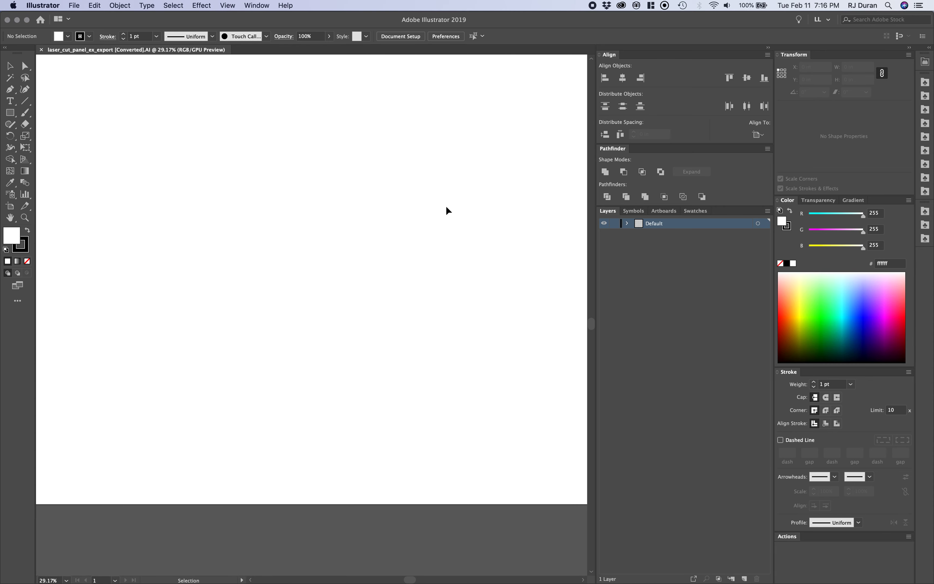
{"action": "left_click", "coordinate": [627, 224]}
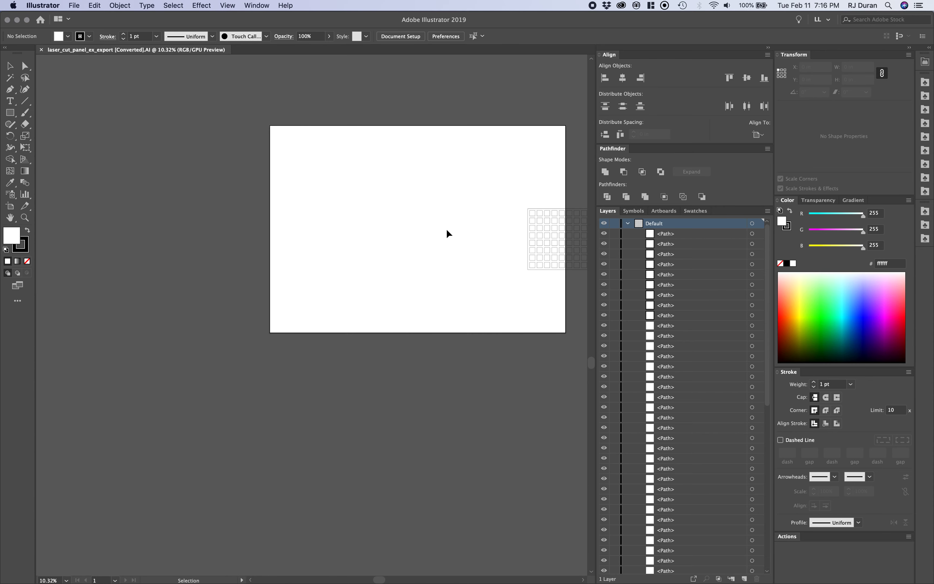
{"action": "left_click_drag", "start_coordinate": [452, 231], "coordinate": [330, 242]}
{"action": "left_click_drag", "start_coordinate": [410, 207], "coordinate": [533, 311]}
{"action": "left_click_drag", "start_coordinate": [444, 243], "coordinate": [221, 225]}
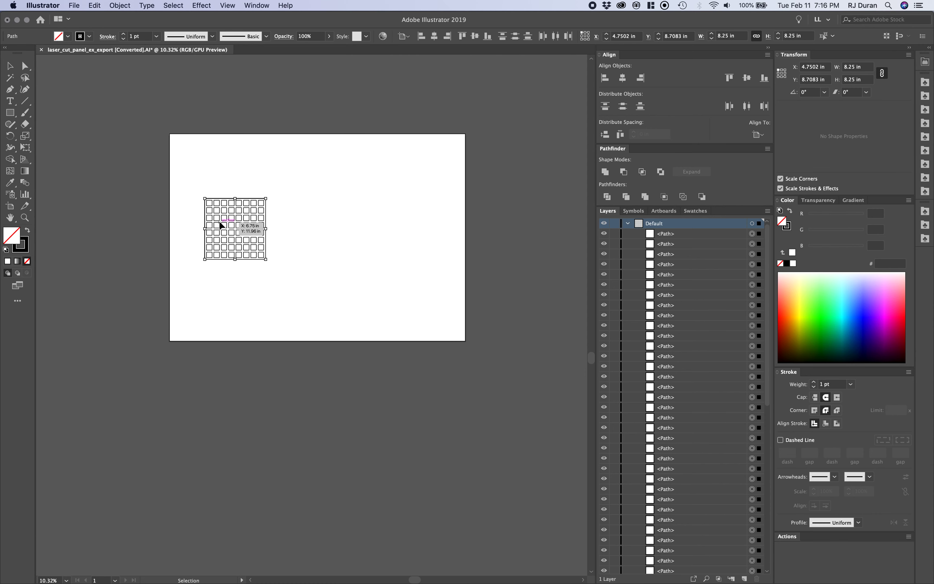
Group all the panel paths on the artboard into a single group
{"action": "scroll", "coordinate": [219, 223], "scroll_direction": "up", "scroll_amount": 5, "text": "alt"}
{"action": "left_click", "coordinate": [274, 124]}
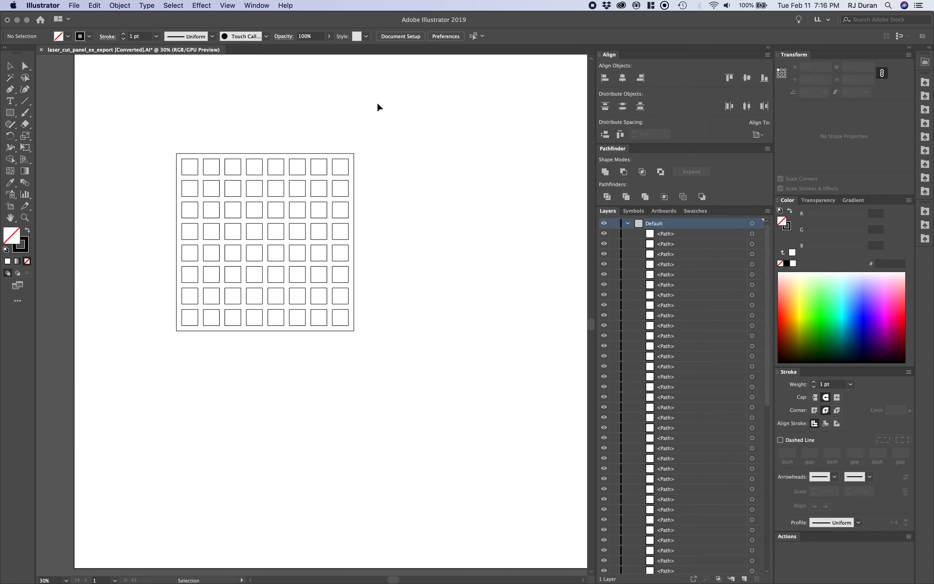
{"action": "left_click_drag", "start_coordinate": [143, 124], "coordinate": [400, 380]}
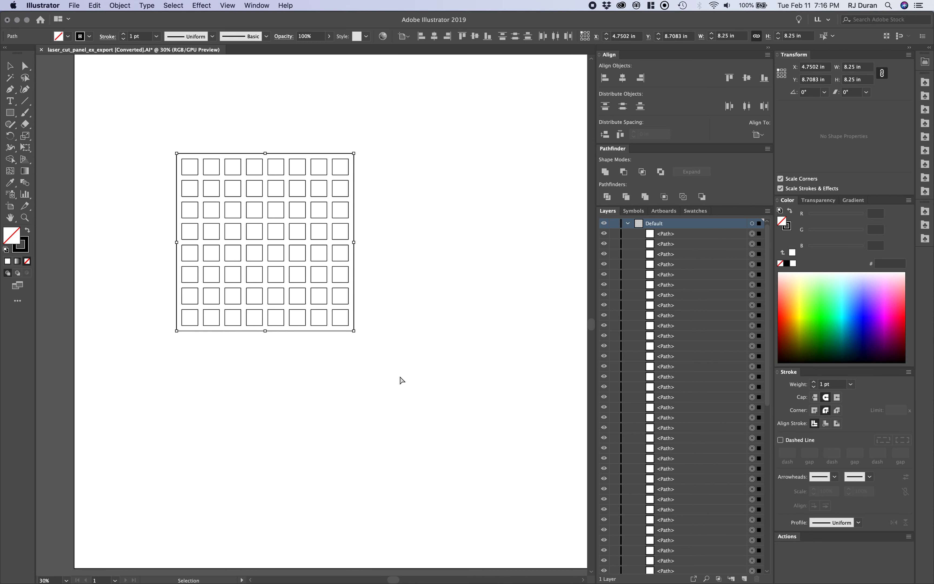
{"action": "key", "text": "super+g"}
{"action": "left_click", "coordinate": [400, 380]}
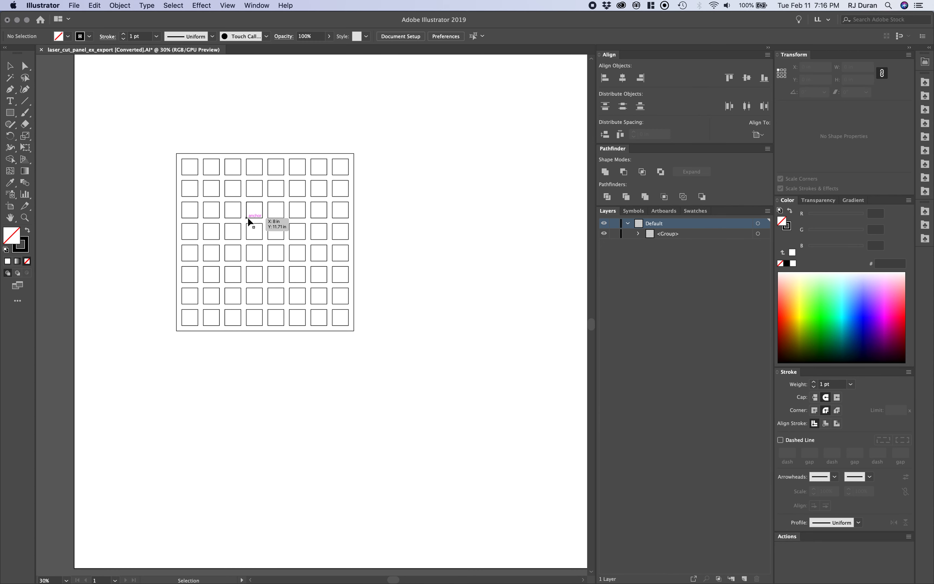
Inspect the grouped panel artwork up close and select the whole group
{"action": "scroll", "coordinate": [247, 217], "scroll_direction": "up", "scroll_amount": 5, "text": "alt"}
{"action": "scroll", "coordinate": [247, 218], "scroll_direction": "down", "scroll_amount": 4, "text": "alt"}
{"action": "left_click_drag", "start_coordinate": [152, 128], "coordinate": [400, 386]}
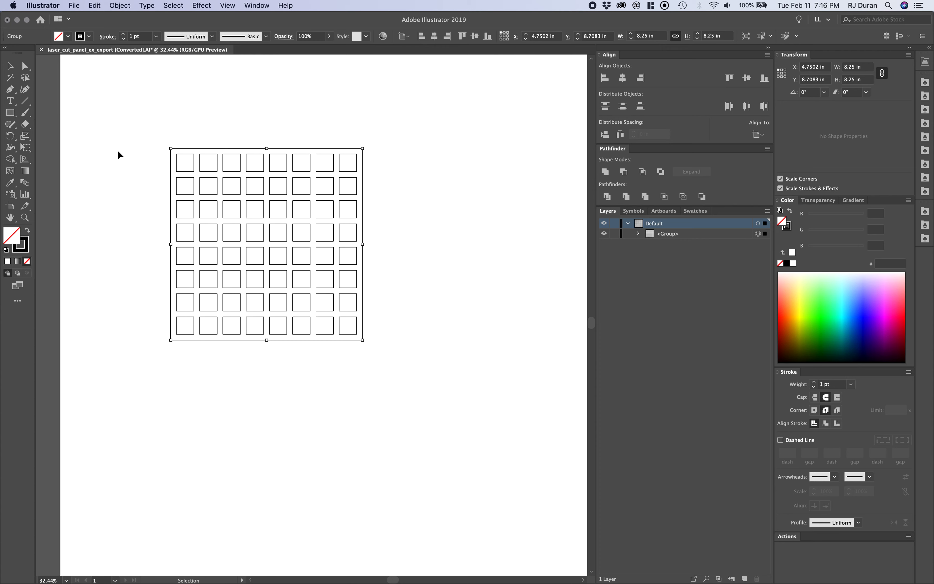
{"action": "key", "text": "a"}
Create a new RGB document with one 40 in wide by 28 in high artboard
{"action": "key", "text": "super+n"}
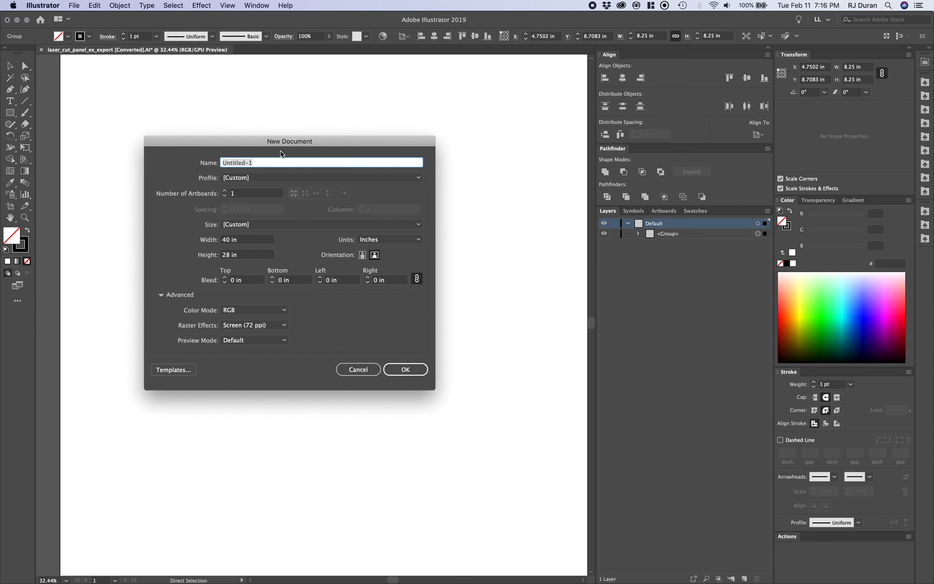
{"action": "left_click_drag", "start_coordinate": [279, 142], "coordinate": [328, 140]}
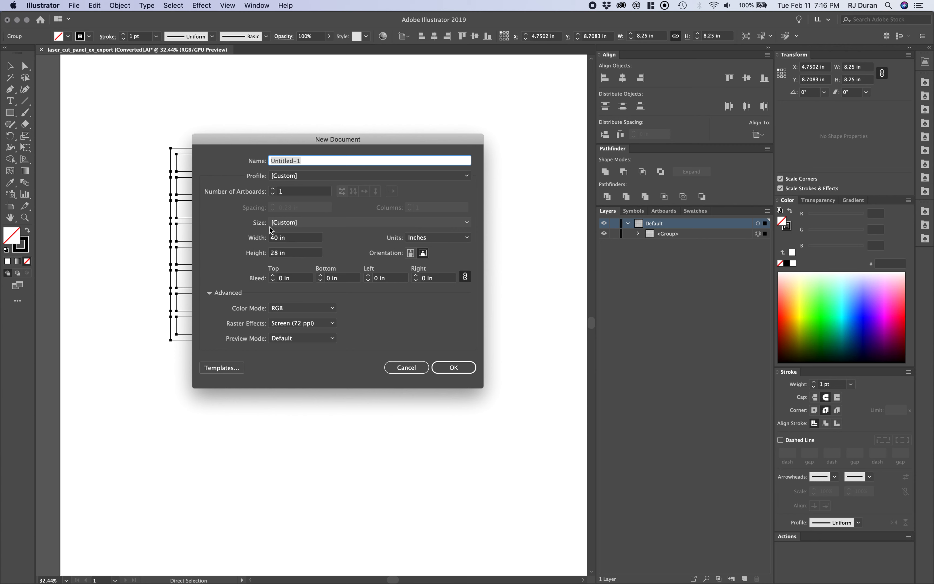
{"action": "left_click", "coordinate": [285, 234]}
{"action": "left_click", "coordinate": [267, 254]}
{"action": "left_click_drag", "start_coordinate": [293, 237], "coordinate": [259, 238]}
{"action": "left_click", "coordinate": [291, 250]}
{"action": "left_click", "coordinate": [290, 239]}
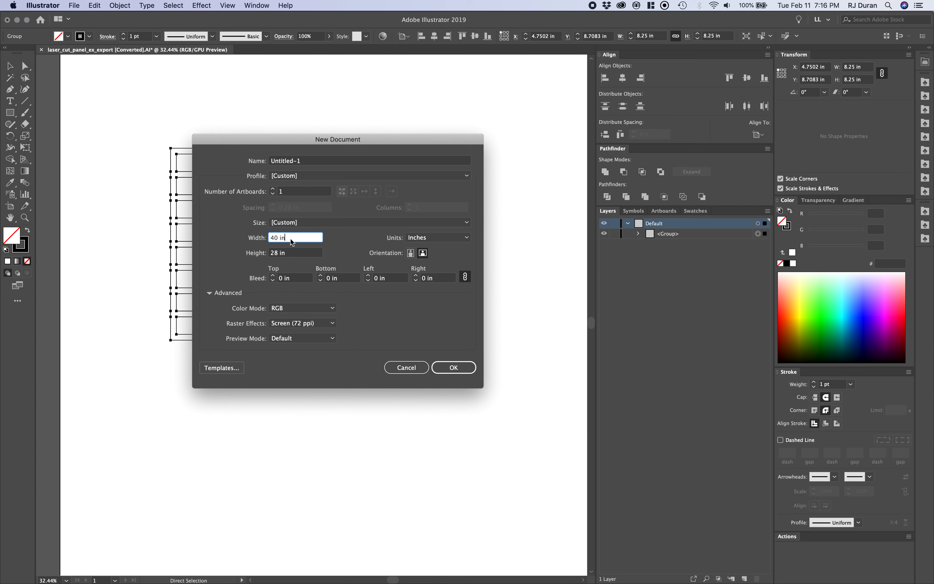
{"action": "key", "text": "Tab"}
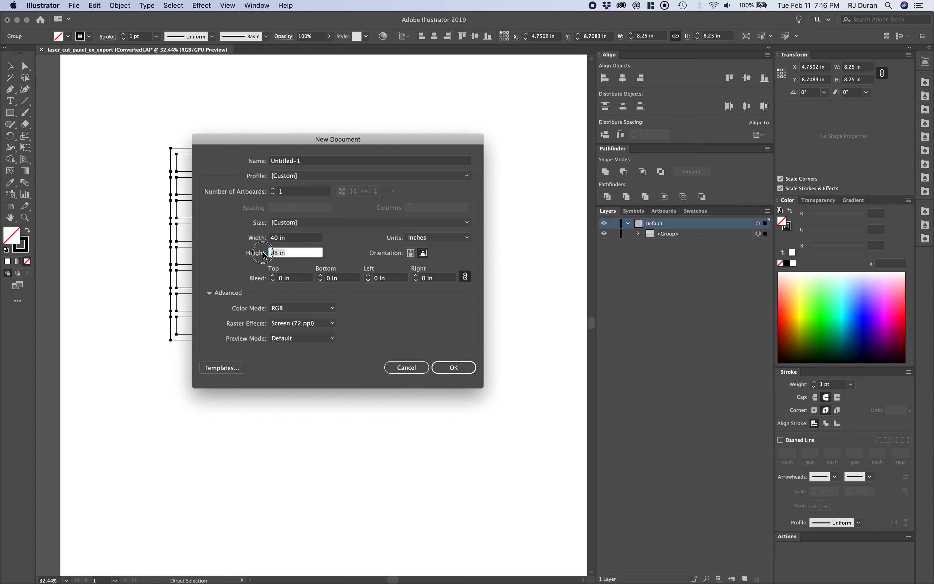
{"action": "left_click", "coordinate": [293, 237]}
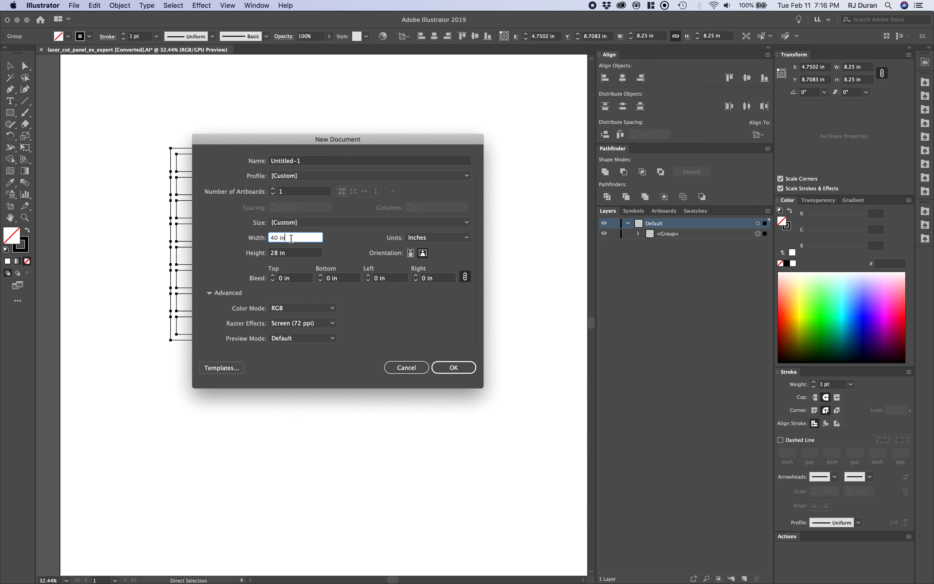
{"action": "left_click", "coordinate": [294, 254]}
{"action": "left_click", "coordinate": [450, 367]}
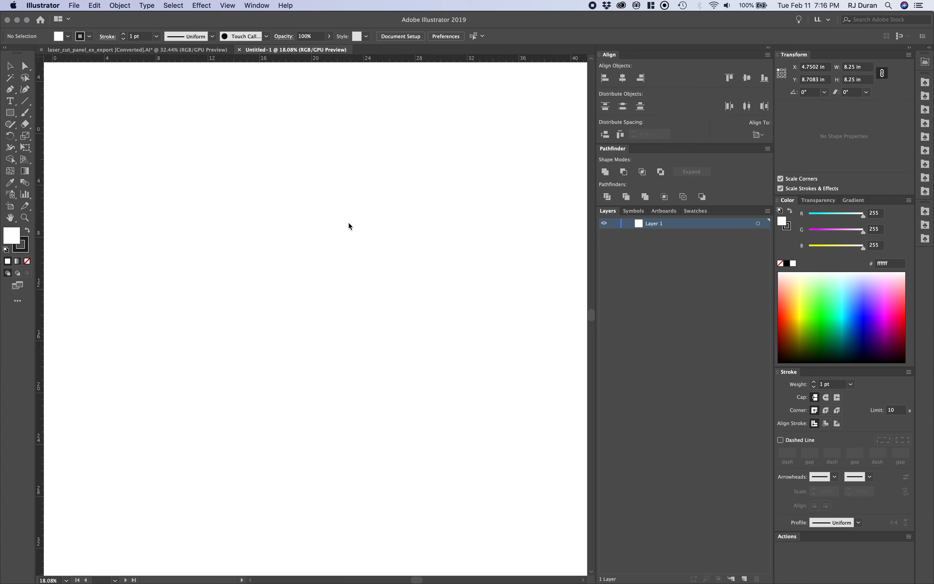
Copy the grouped panel artwork from laser_cut_panel_ex_export and paste it into the new 40 by 28 in document
{"action": "left_click", "coordinate": [161, 46]}
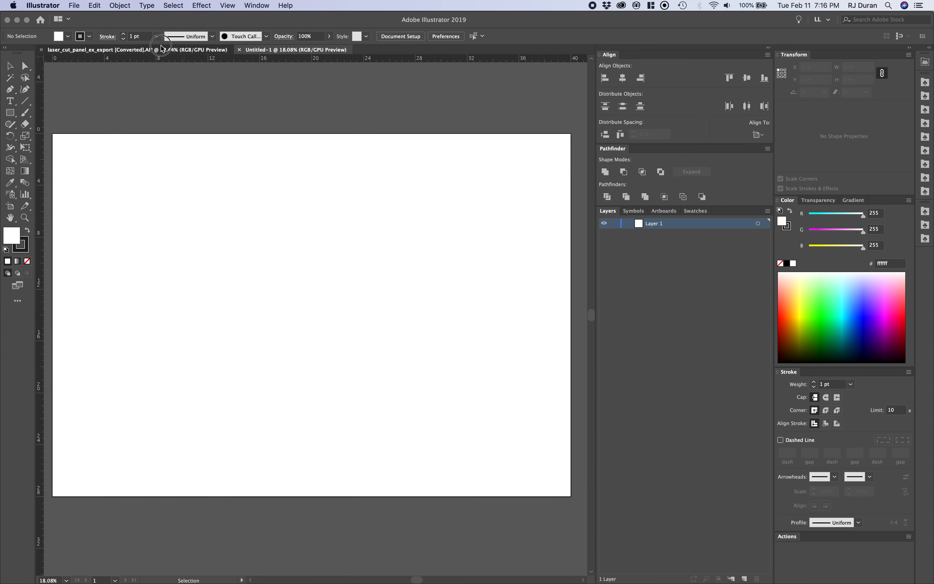
{"action": "left_click_drag", "start_coordinate": [138, 131], "coordinate": [451, 382]}
{"action": "left_click", "coordinate": [301, 54]}
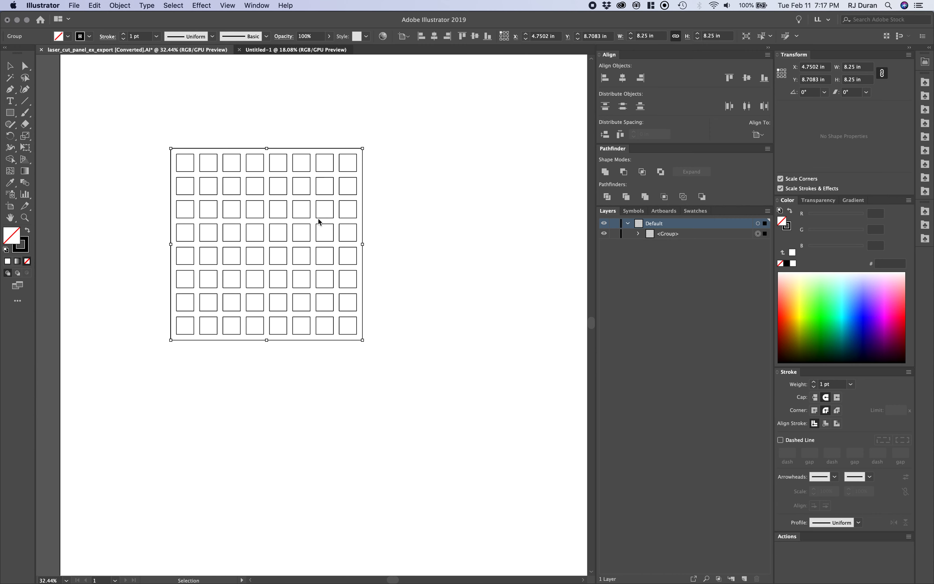
{"action": "key", "text": "super+v"}
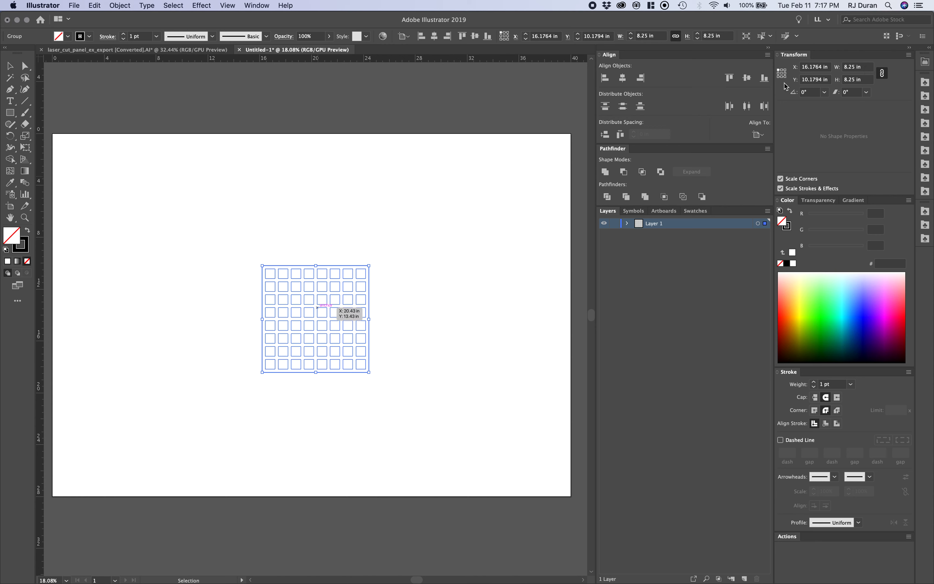
Position the pasted panel group at X 0.25 in and Y 0.25 in on the artboard
{"action": "left_click", "coordinate": [822, 71]}
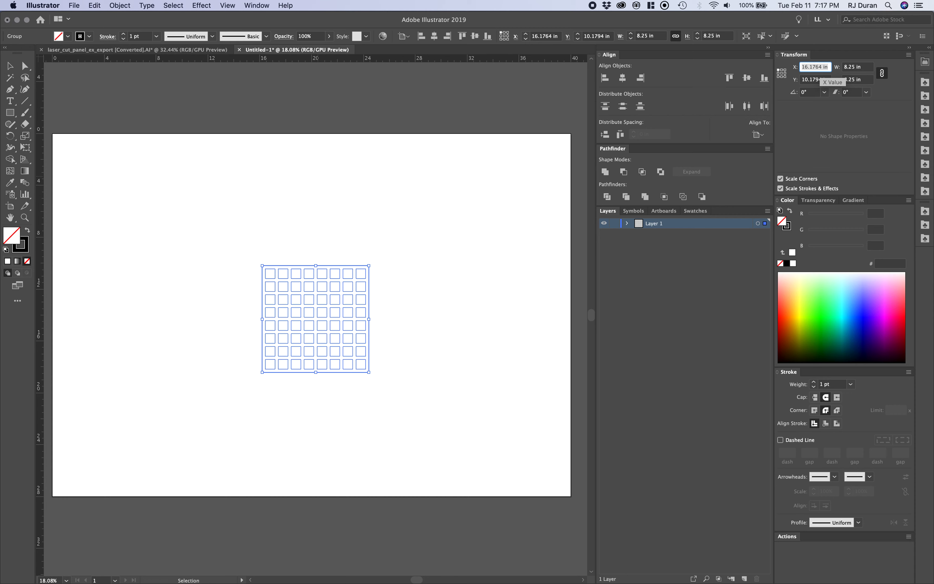
{"action": "type", "text": "0.25"}
{"action": "key", "text": "Return"}
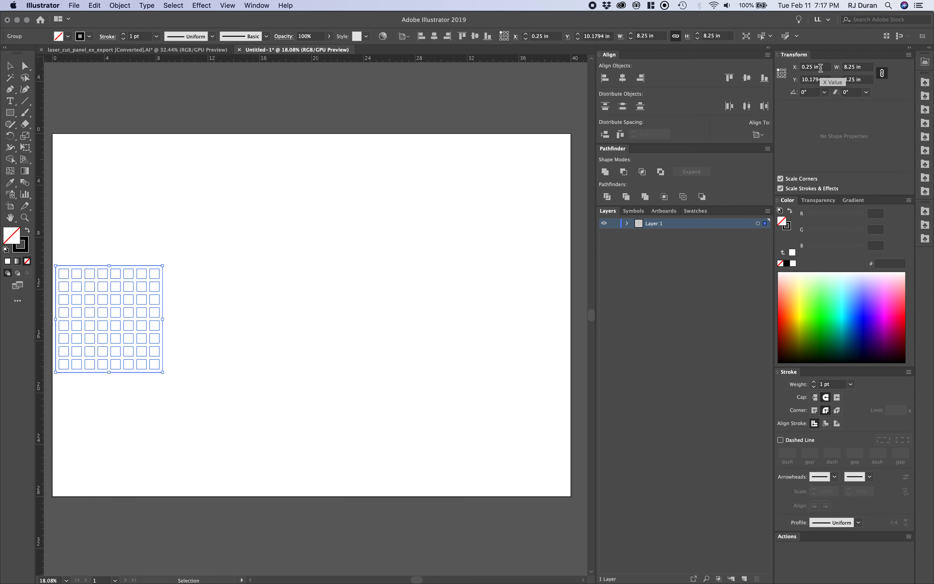
{"action": "left_click", "coordinate": [828, 81]}
{"action": "type", "text": "0.25"}
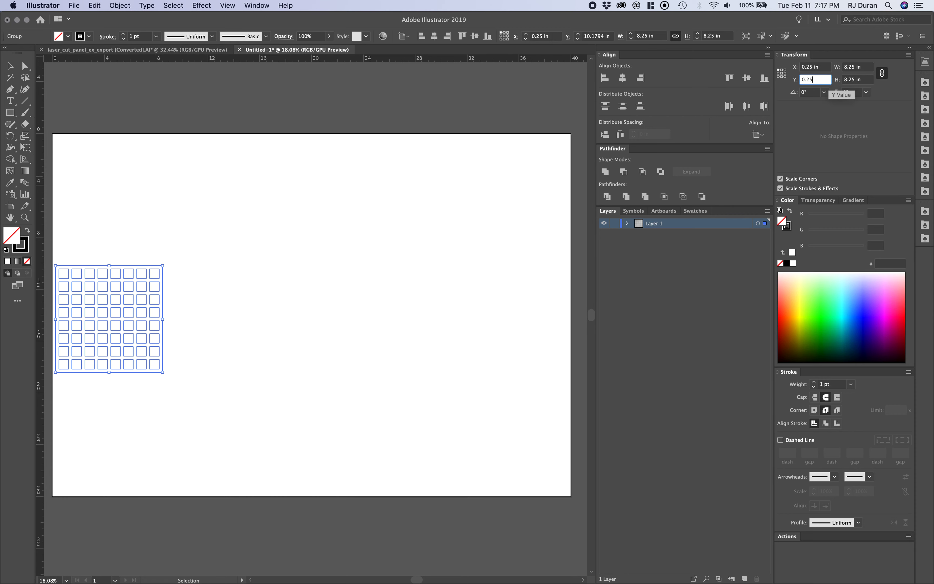
{"action": "key", "text": "Return"}
{"action": "left_click", "coordinate": [340, 182]}
{"action": "scroll", "coordinate": [249, 209], "scroll_direction": "left", "scroll_amount": 2}
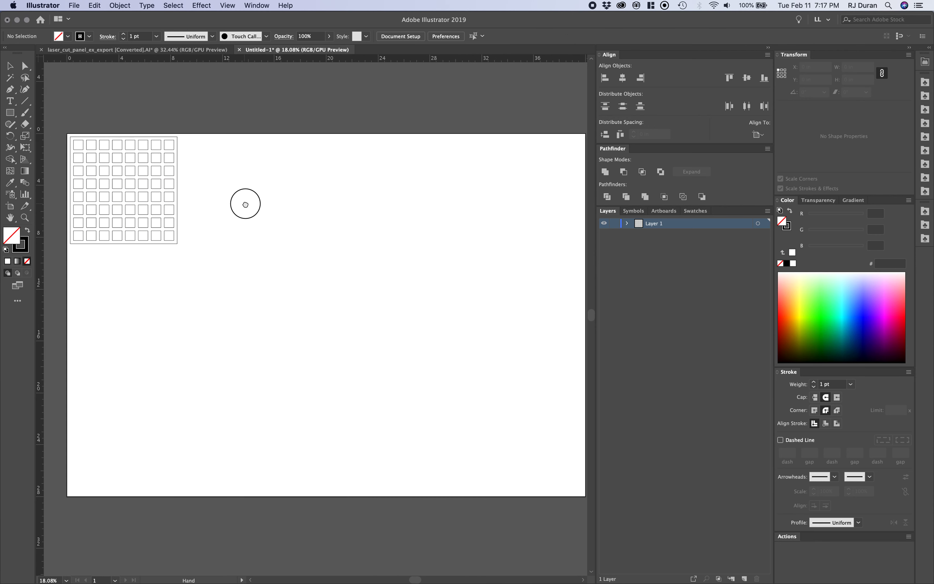
Draw a 12 in wide by 12 in high rectangle on the empty part of the artboard
{"action": "key", "text": "m"}
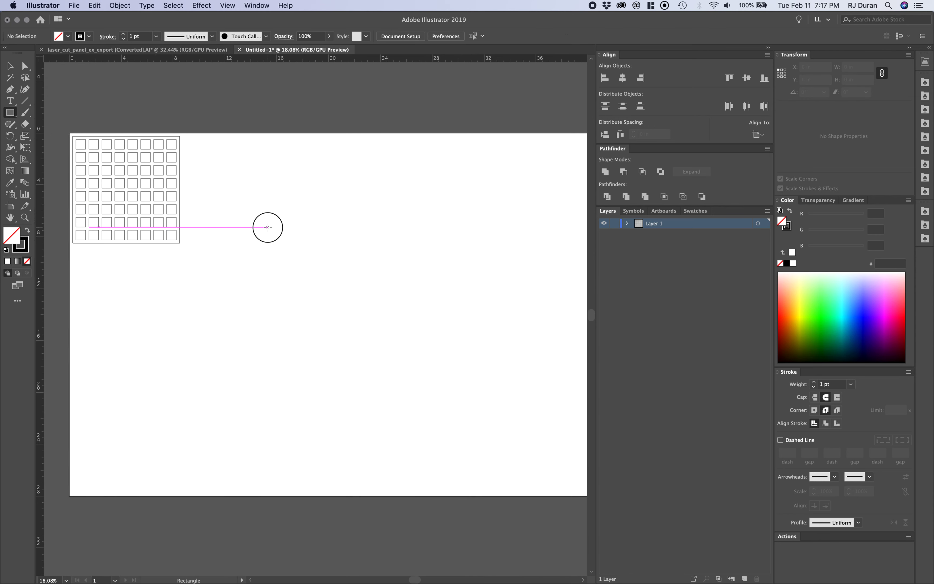
{"action": "left_click", "coordinate": [268, 227]}
{"action": "left_click_drag", "start_coordinate": [66, 69], "coordinate": [360, 92]}
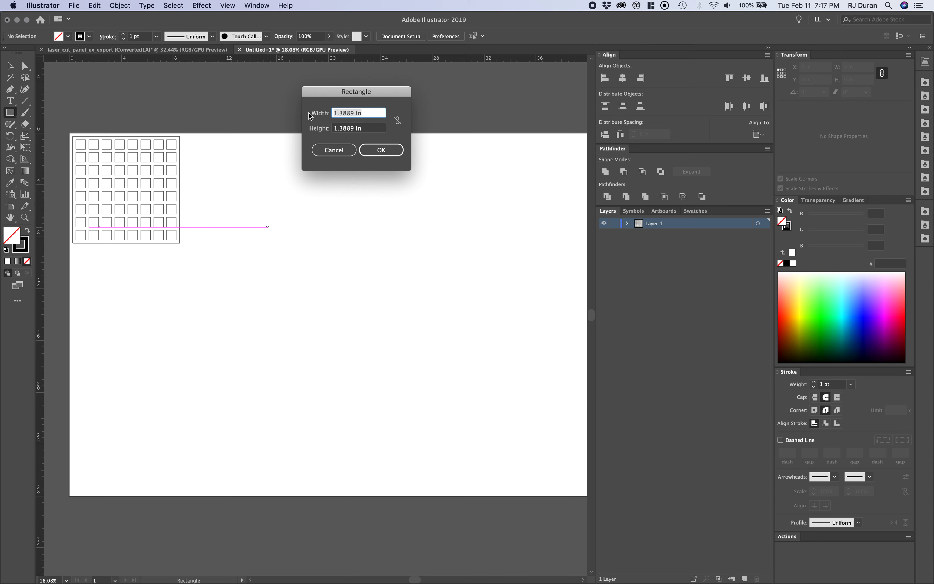
{"action": "type", "text": "1"}
{"action": "type", "text": "12"}
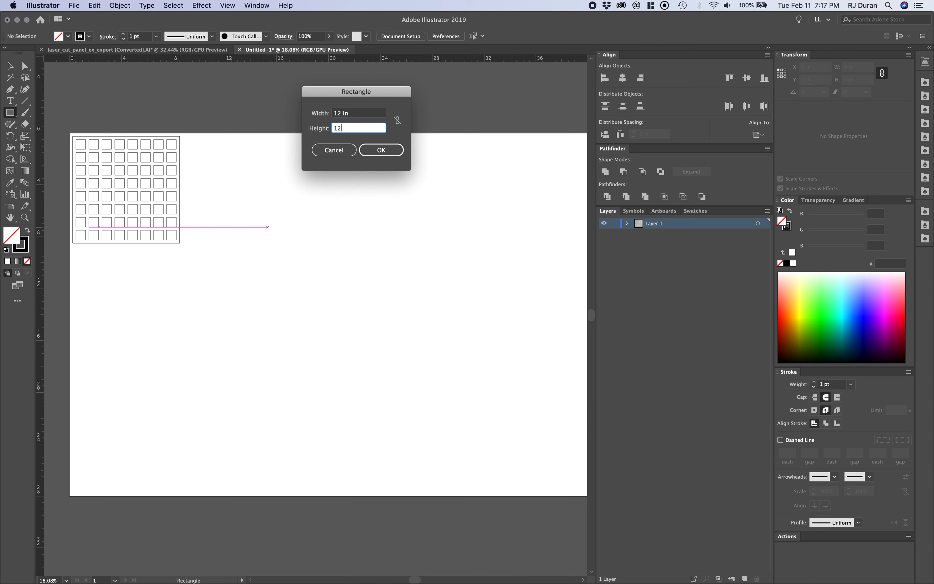
{"action": "left_click", "coordinate": [380, 148]}
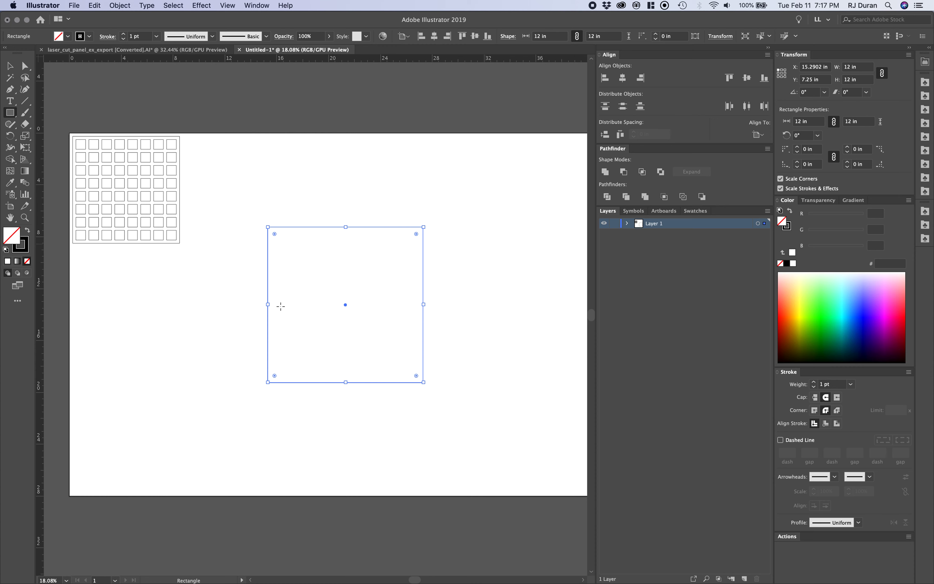
Give the 12 in rectangle a 10 pt orange stroke with RGB 255, 120, 0
{"action": "left_click", "coordinate": [22, 244]}
{"action": "left_click", "coordinate": [102, 36]}
{"action": "type", "text": "10"}
{"action": "key", "text": "Return"}
{"action": "key", "text": "v"}
{"action": "left_click_drag", "start_coordinate": [812, 217], "coordinate": [863, 214]}
{"action": "left_click", "coordinate": [815, 234]}
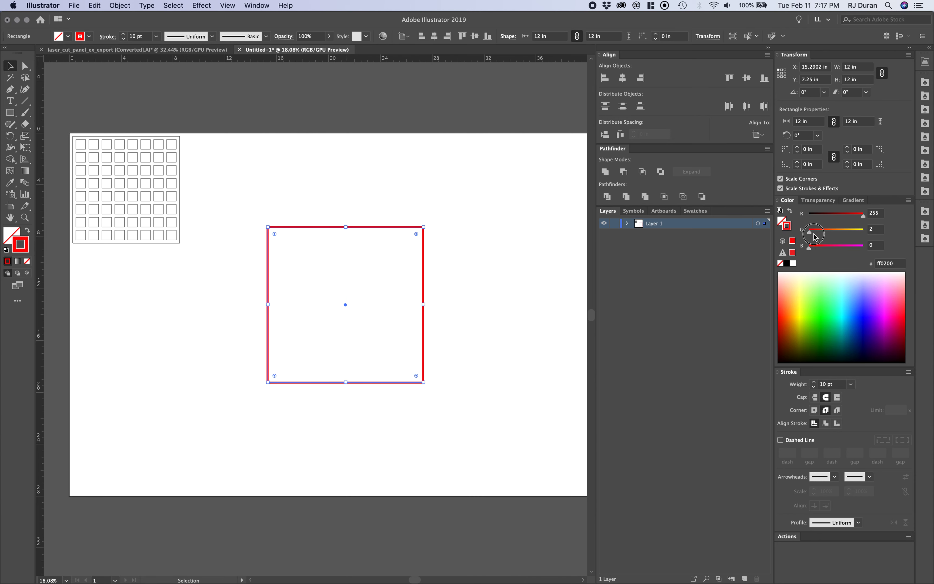
{"action": "left_click_drag", "start_coordinate": [814, 235], "coordinate": [834, 232]}
{"action": "left_click", "coordinate": [485, 332]}
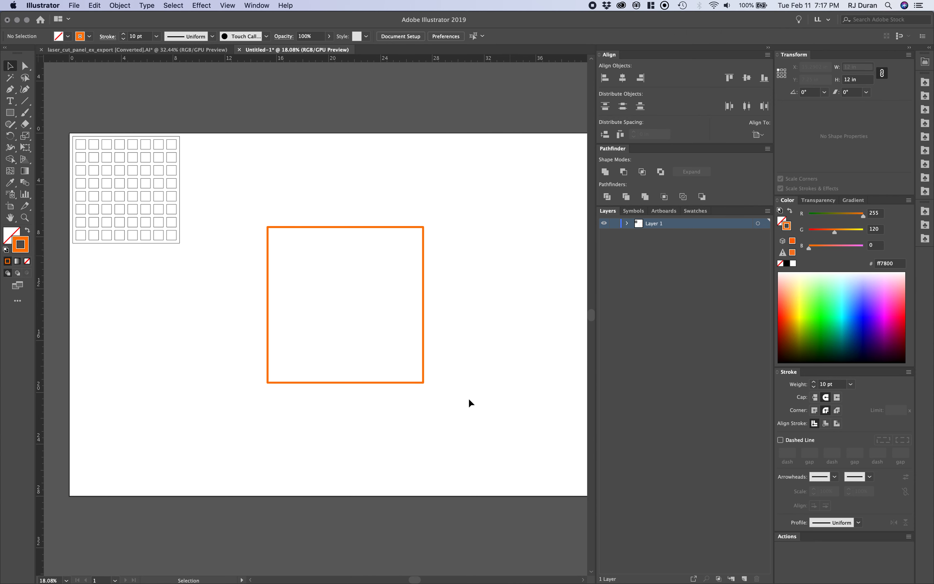
Move the orange rectangle to X 0 in and Y 0 in so it frames the panel group
{"action": "left_click_drag", "start_coordinate": [399, 250], "coordinate": [450, 194]}
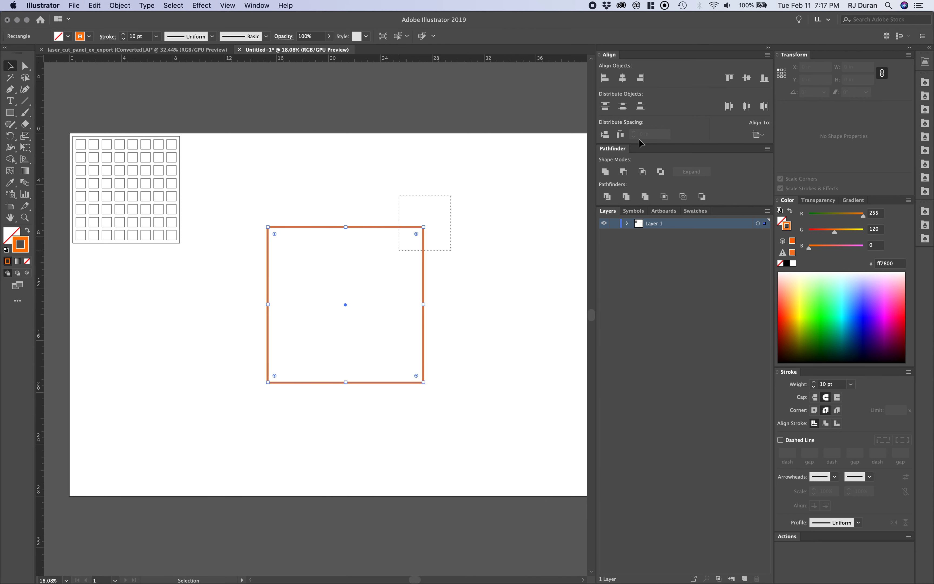
{"action": "type", "text": "0"}
{"action": "key", "text": "Tab"}
{"action": "type", "text": "0"}
{"action": "key", "text": "Return"}
{"action": "left_click", "coordinate": [381, 189]}
{"action": "scroll", "coordinate": [338, 198], "scroll_direction": "right", "scroll_amount": 2}
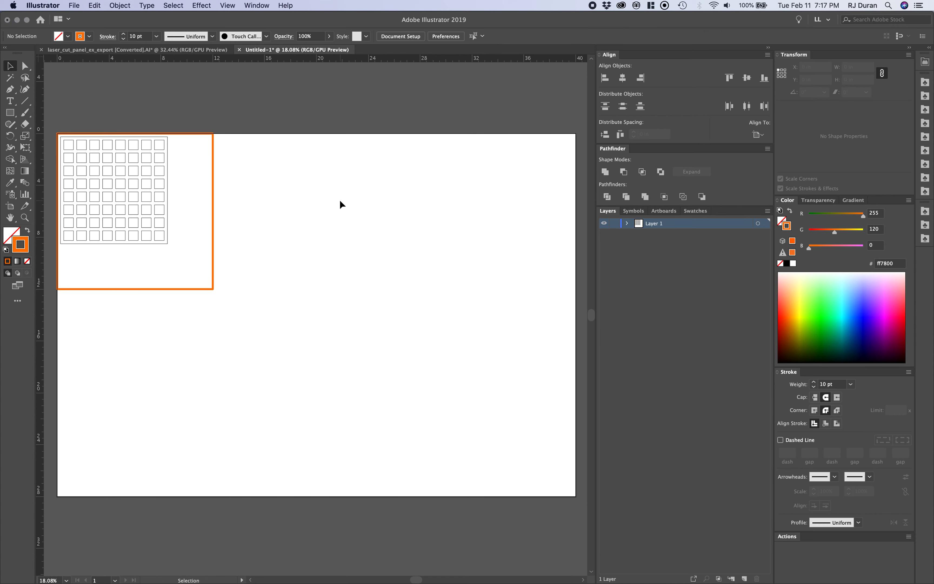
Expand Layer 1, then lock and hide the orange material rectangle
{"action": "scroll", "coordinate": [339, 200], "scroll_direction": "down", "scroll_amount": 2, "text": "alt"}
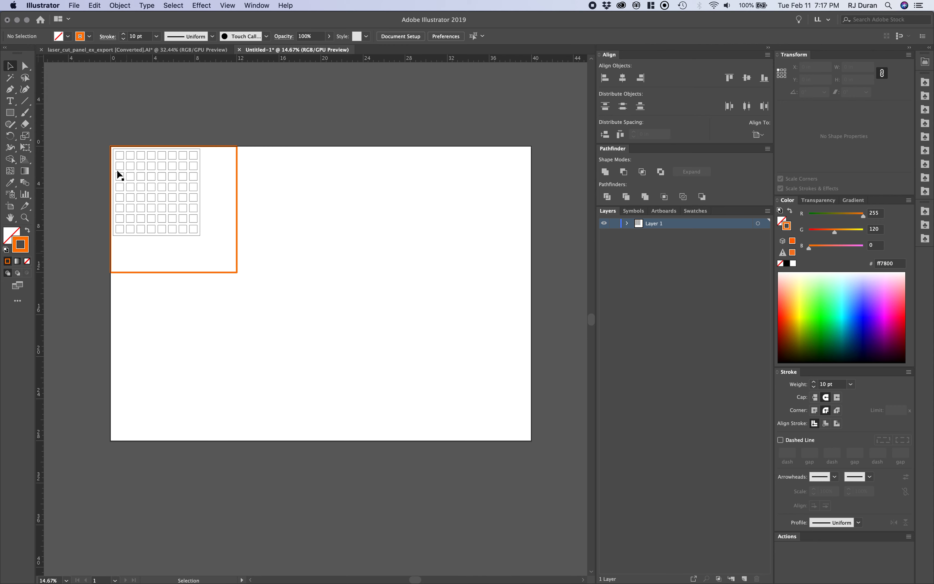
{"action": "left_click", "coordinate": [237, 208]}
{"action": "left_click", "coordinate": [283, 236]}
{"action": "scroll", "coordinate": [215, 185], "scroll_direction": "up", "scroll_amount": 3, "text": "alt"}
{"action": "scroll", "coordinate": [215, 184], "scroll_direction": "up", "scroll_amount": 1, "text": "alt"}
{"action": "scroll", "coordinate": [214, 184], "scroll_direction": "left", "scroll_amount": 4}
{"action": "scroll", "coordinate": [215, 184], "scroll_direction": "up", "scroll_amount": 2}
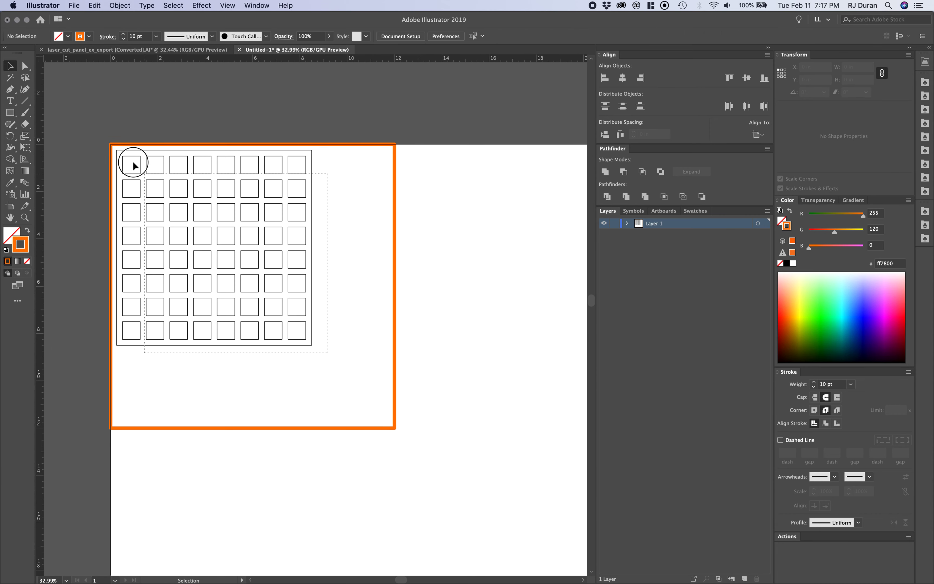
{"action": "key", "text": "super+a"}
{"action": "left_click", "coordinate": [627, 223]}
{"action": "left_click", "coordinate": [614, 233]}
{"action": "left_click", "coordinate": [604, 234]}
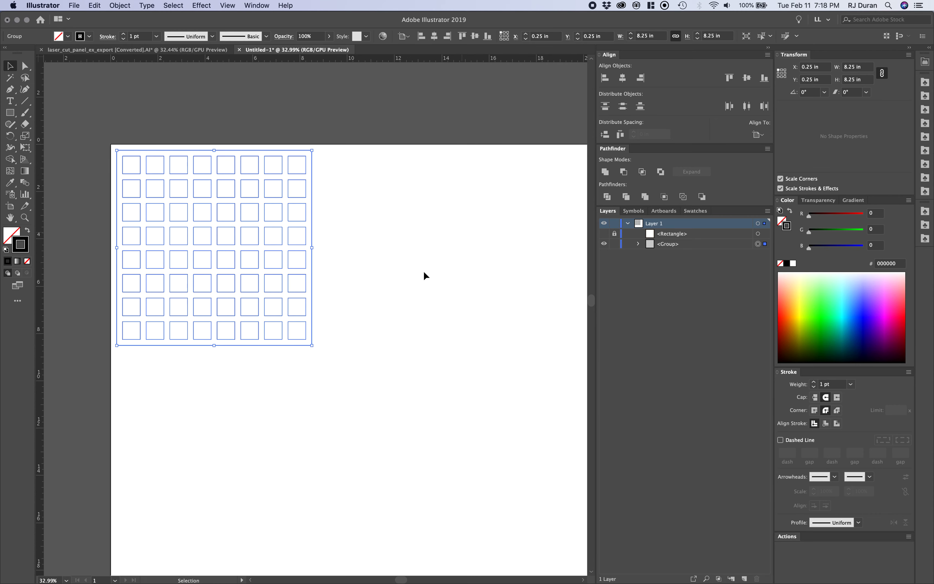
Select the panel group and change its stroke colour to pure red, RGB 255, 0, 0
{"action": "left_click", "coordinate": [424, 276]}
{"action": "left_click_drag", "start_coordinate": [338, 366], "coordinate": [104, 140]}
{"action": "left_click", "coordinate": [368, 225]}
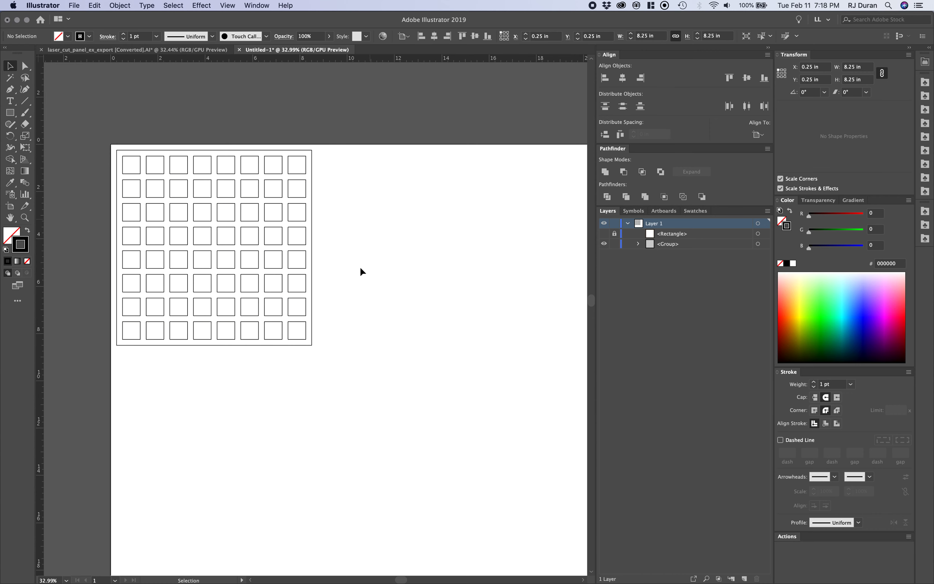
{"action": "left_click_drag", "start_coordinate": [338, 359], "coordinate": [99, 126]}
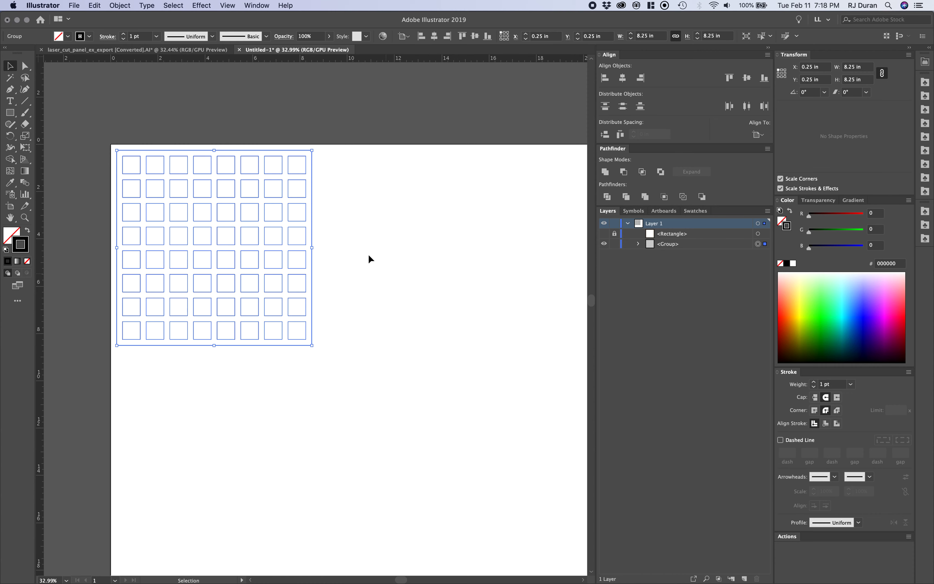
{"action": "left_click", "coordinate": [382, 261]}
{"action": "left_click_drag", "start_coordinate": [334, 357], "coordinate": [97, 137]}
{"action": "left_click_drag", "start_coordinate": [810, 216], "coordinate": [864, 215]}
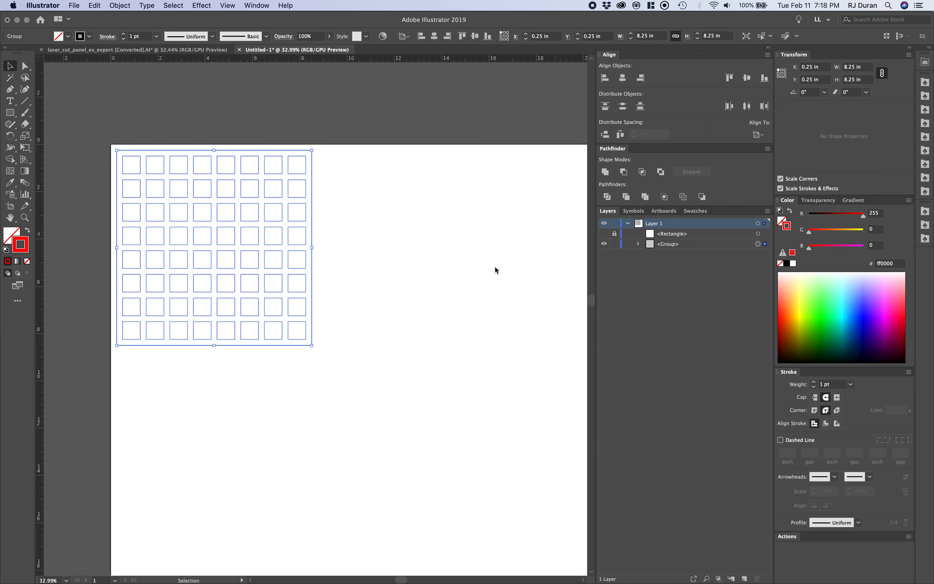
{"action": "left_click", "coordinate": [467, 274]}
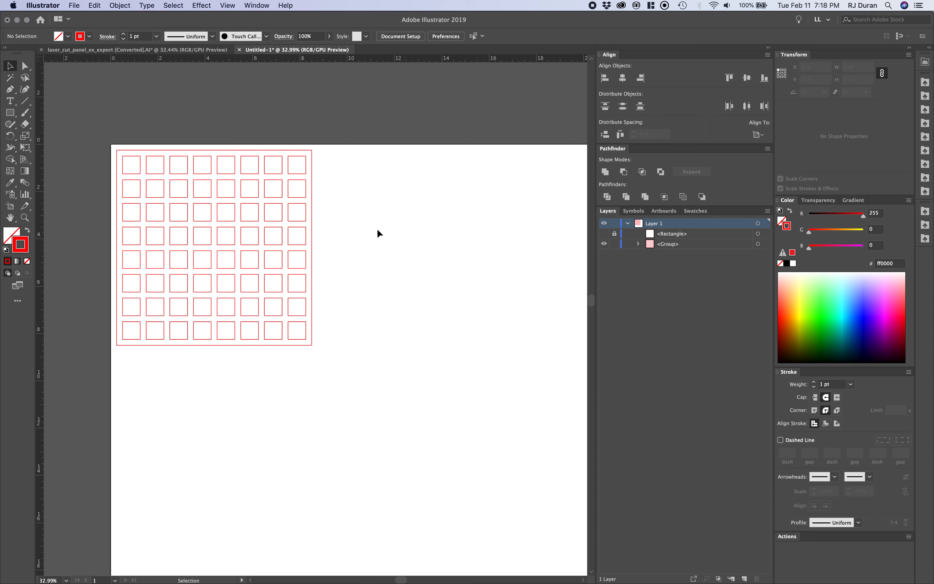
Draw a sample rectangle about 1.44 in wide by 1.57 in high beside the red panel group
{"action": "left_click_drag", "start_coordinate": [382, 256], "coordinate": [364, 229]}
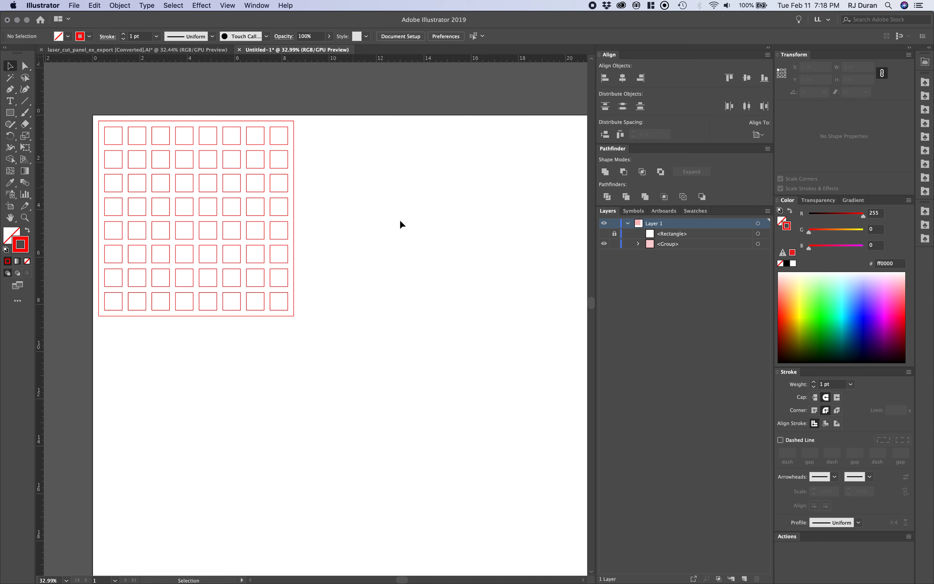
{"action": "left_click", "coordinate": [10, 112]}
{"action": "left_click_drag", "start_coordinate": [338, 167], "coordinate": [372, 206]}
{"action": "key", "text": "v"}
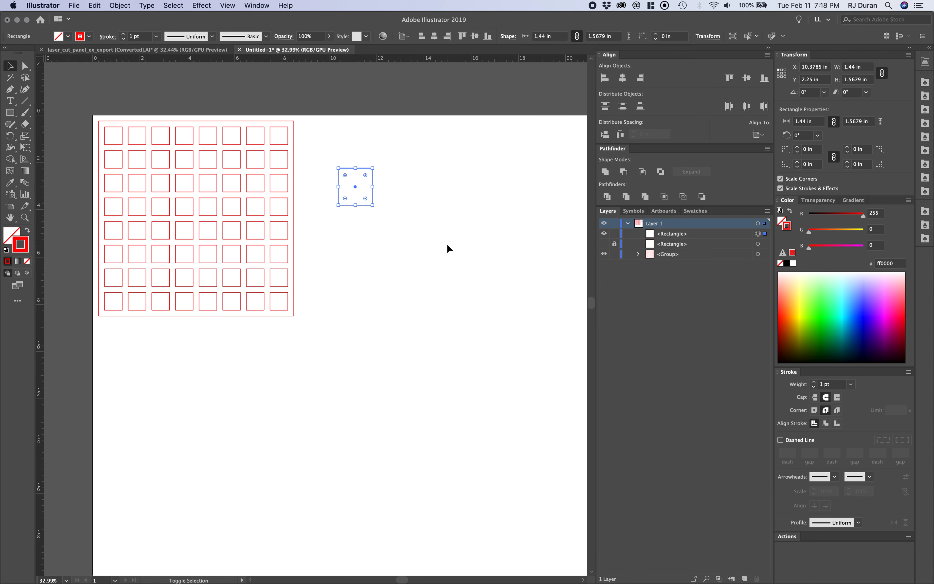
Give the sample rectangle a solid black fill with no stroke
{"action": "key", "text": "shift+x"}
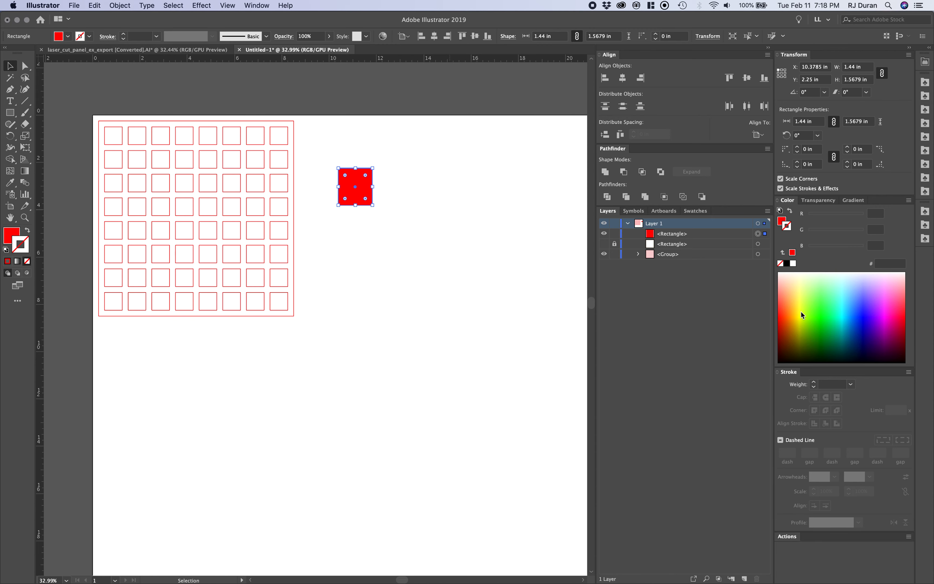
{"action": "left_click", "coordinate": [787, 265]}
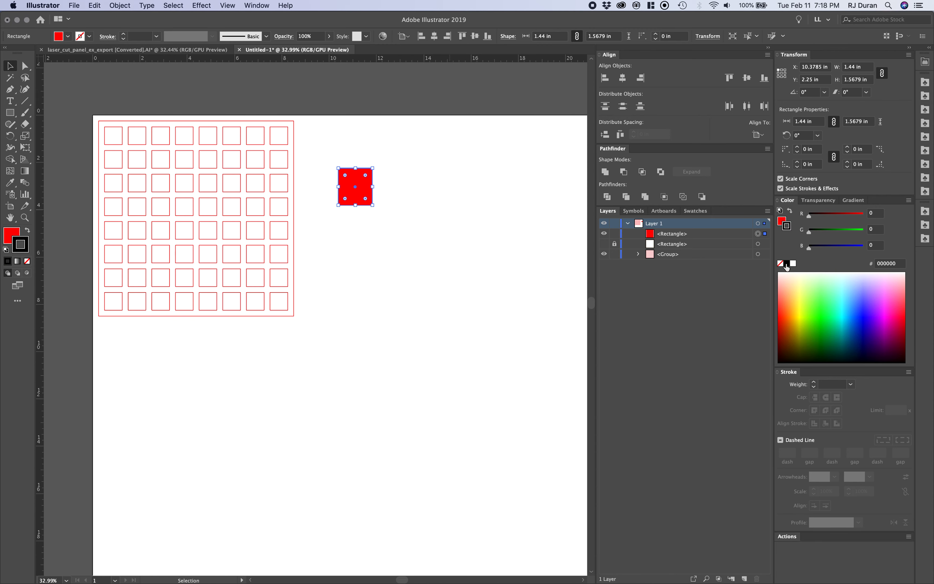
{"action": "left_click", "coordinate": [362, 237]}
{"action": "left_click", "coordinate": [360, 184]}
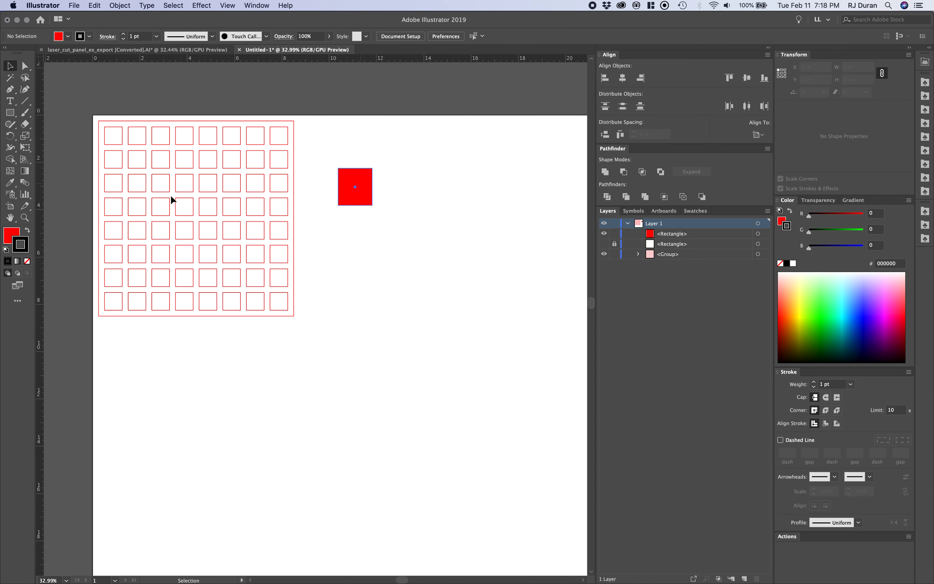
{"action": "left_click", "coordinate": [28, 231]}
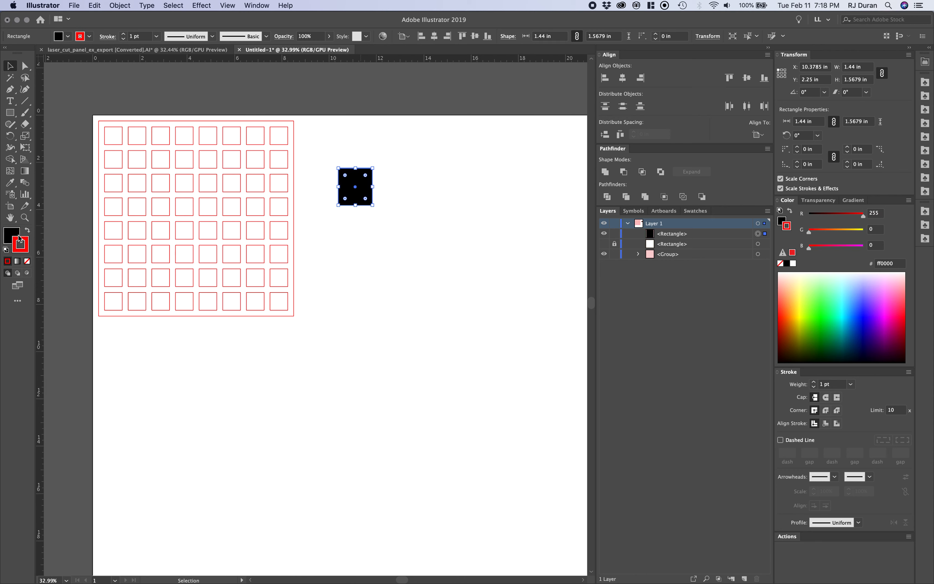
{"action": "left_click", "coordinate": [355, 285]}
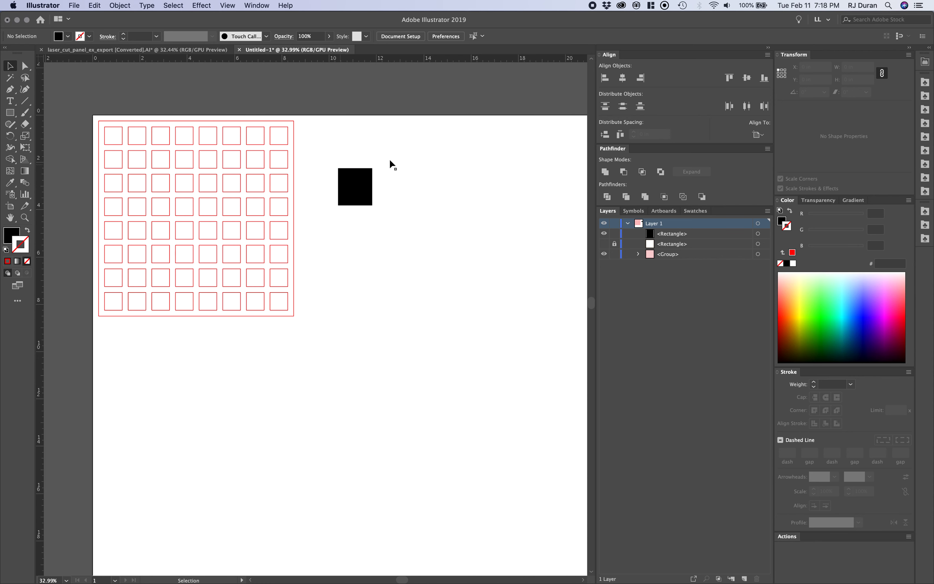
Delete the black sample rectangle beside the panel group
{"action": "left_click", "coordinate": [369, 193]}
{"action": "key", "text": "Delete"}
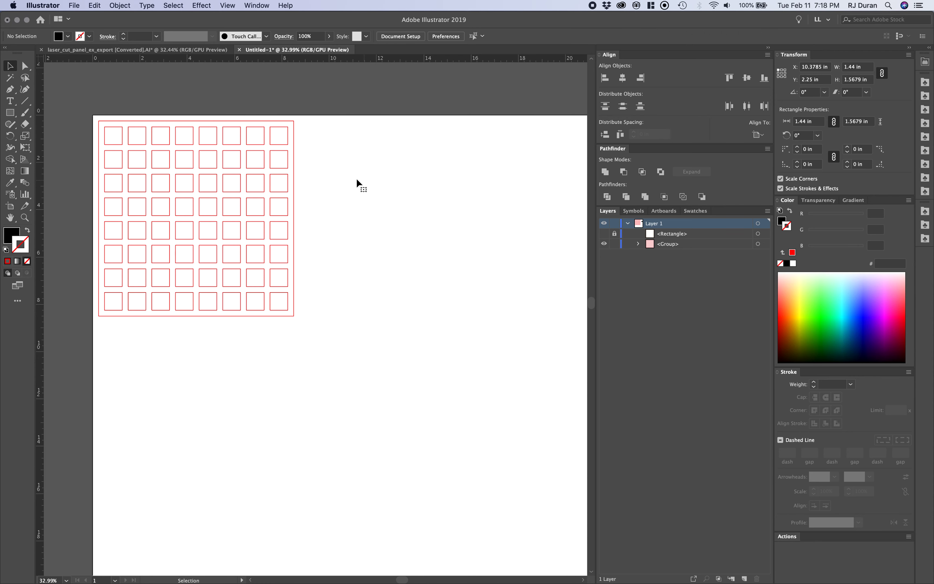
{"action": "right_click", "coordinate": [358, 202]}
{"action": "left_click", "coordinate": [341, 191]}
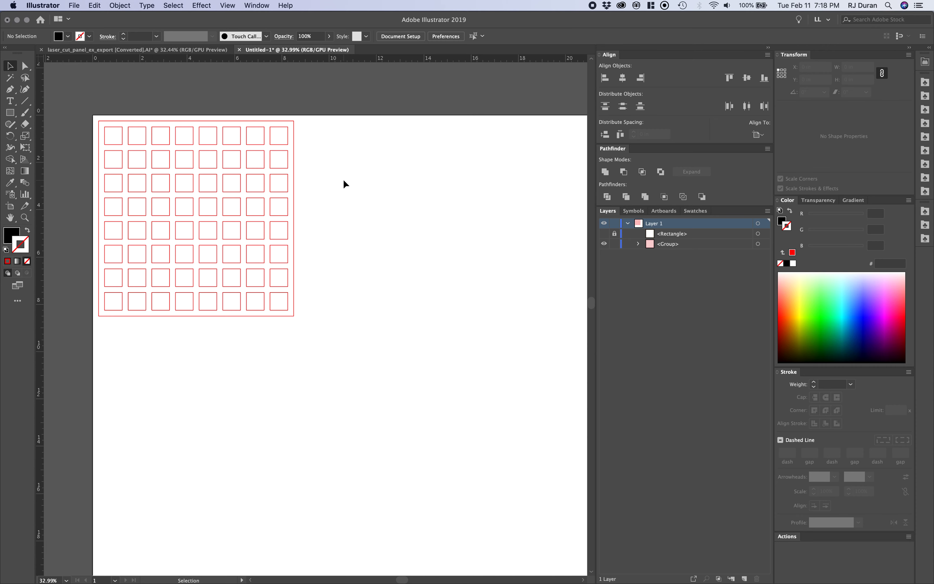
{"action": "left_click", "coordinate": [80, 7]}
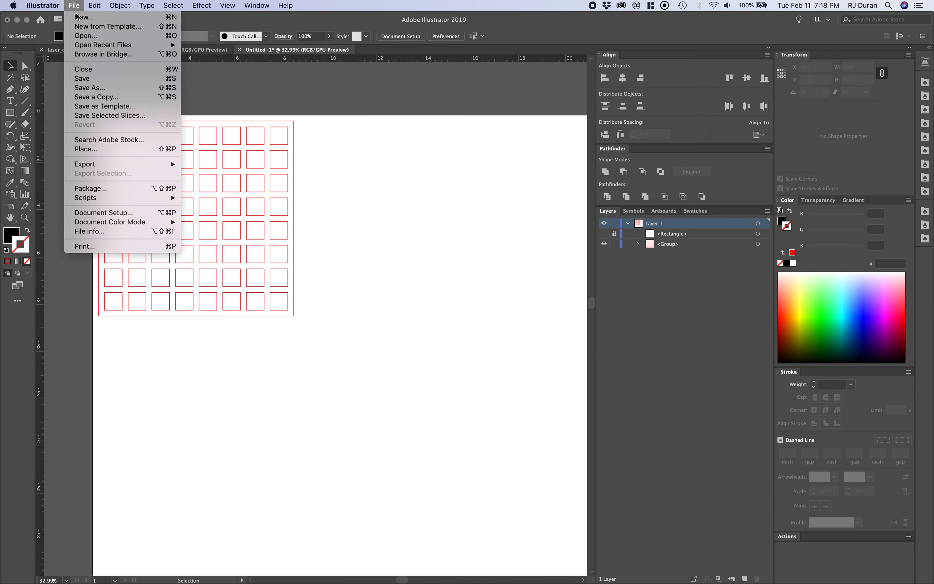
{"action": "left_click", "coordinate": [96, 91]}
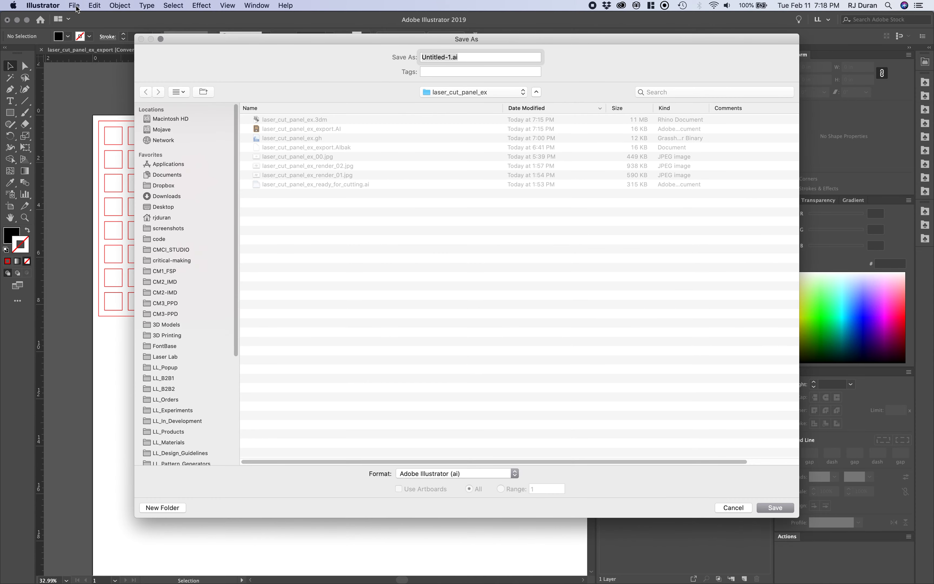
{"action": "key", "text": "Escape"}
Review the file formats offered for saving the document and dismiss the Save As dialog without saving
{"action": "left_click", "coordinate": [76, 9]}
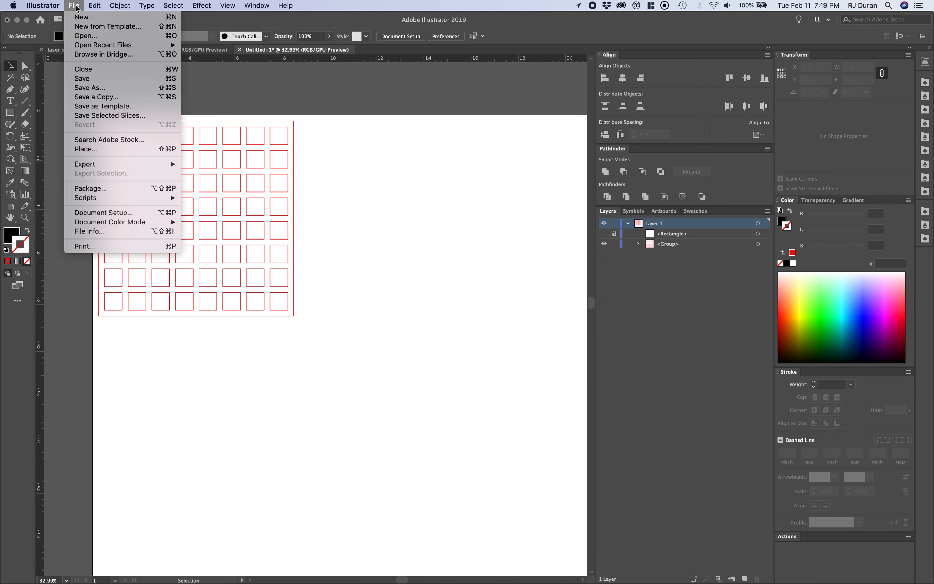
{"action": "left_click", "coordinate": [88, 87]}
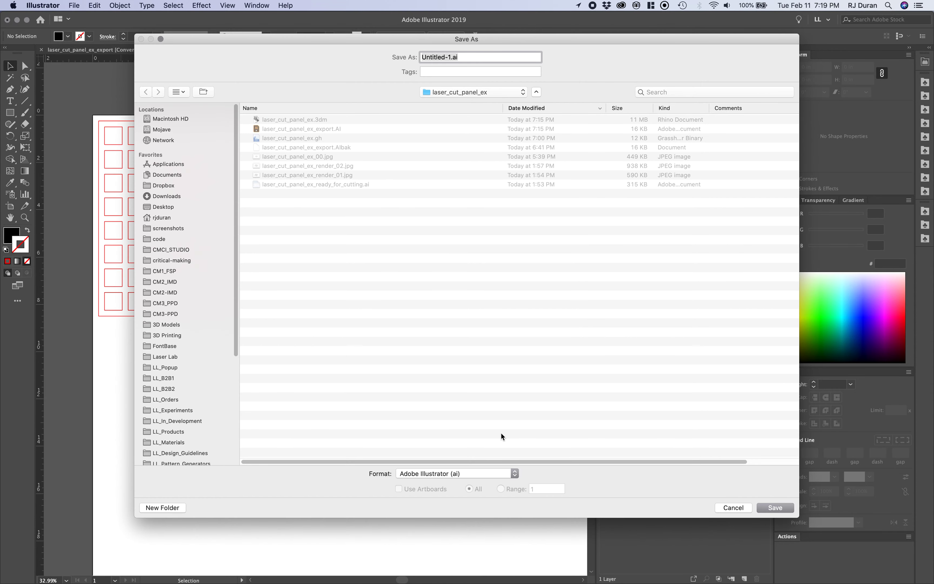
{"action": "left_click", "coordinate": [467, 472]}
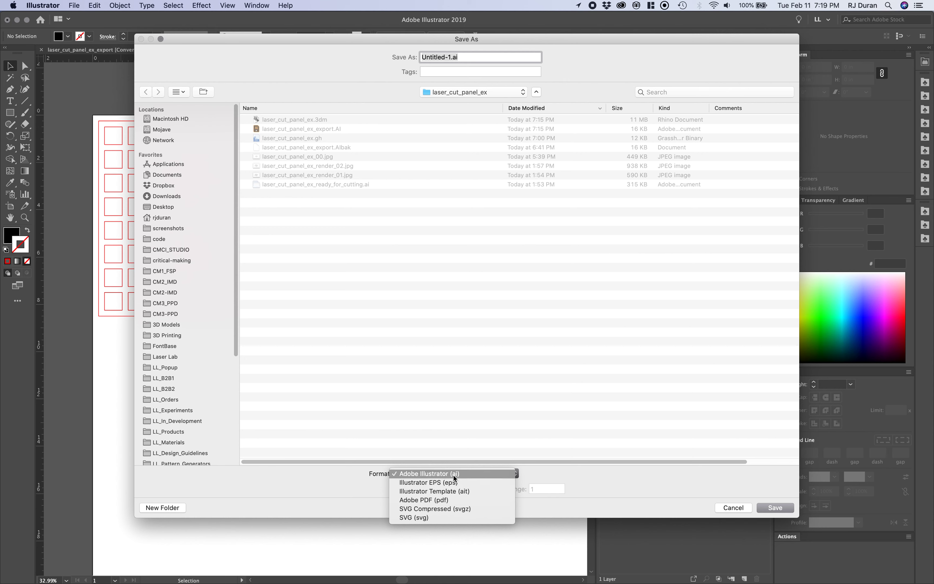
{"action": "left_click_drag", "start_coordinate": [367, 42], "coordinate": [346, 59]}
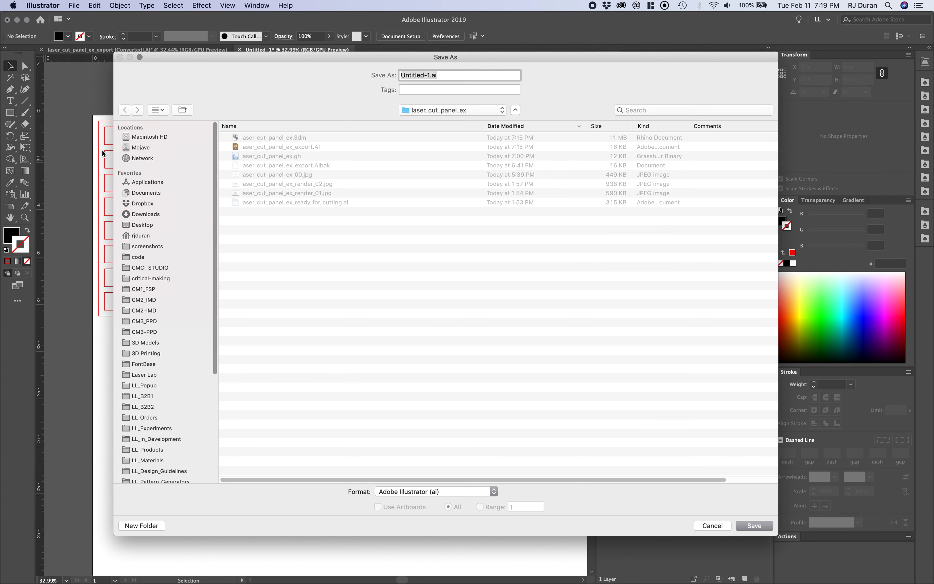
{"action": "key", "text": "Escape"}
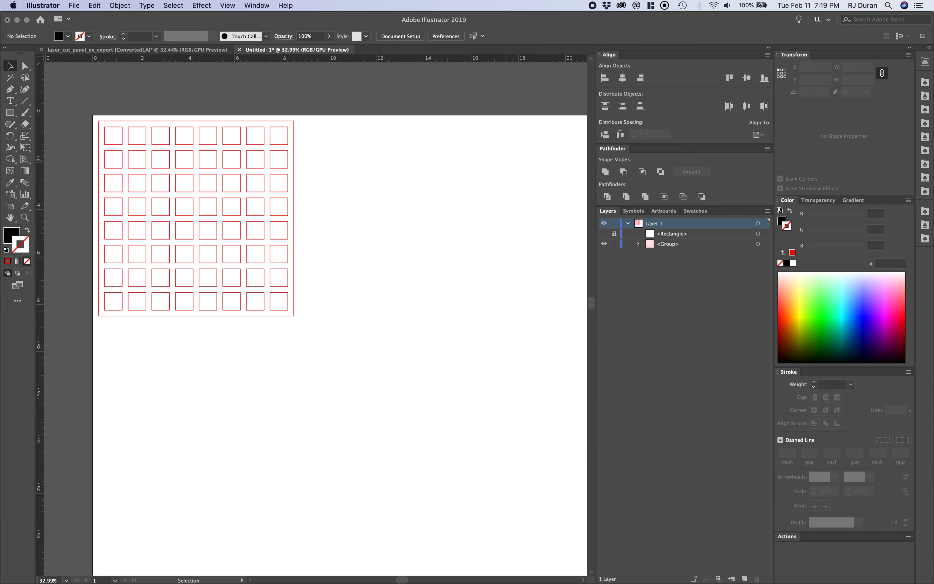
Examine the red panel group's size and placement against the whole artboard
{"action": "left_click_drag", "start_coordinate": [331, 341], "coordinate": [92, 108]}
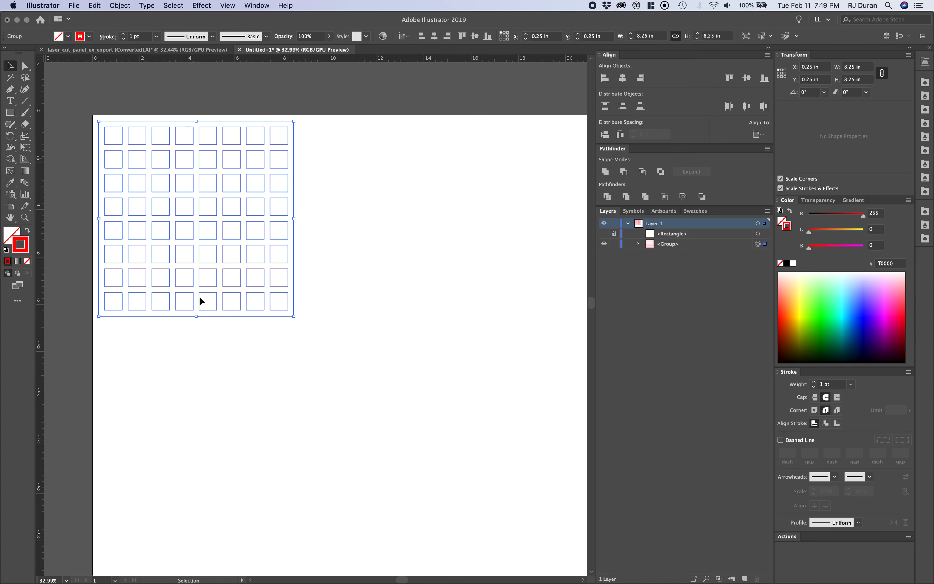
{"action": "left_click", "coordinate": [380, 295]}
{"action": "key", "text": "super+Tab"}
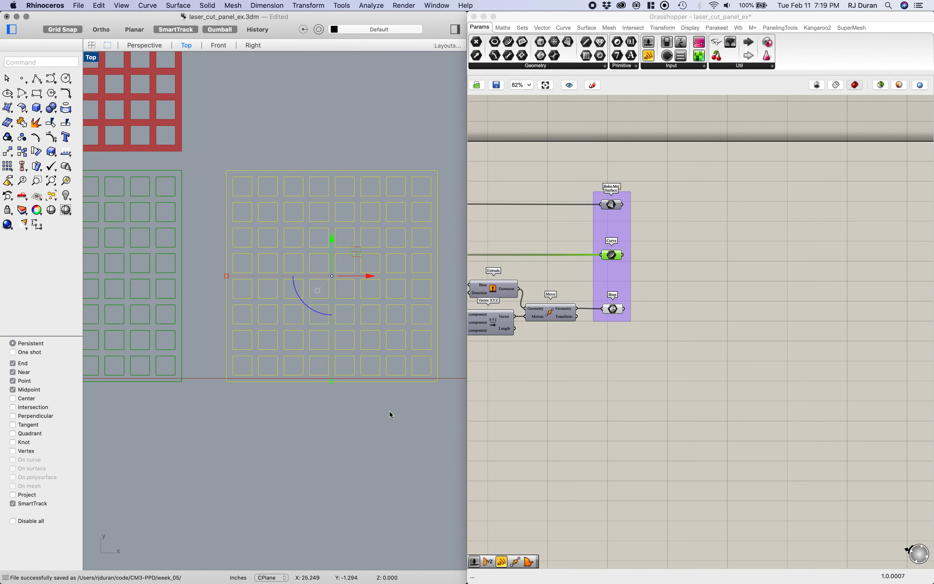
{"action": "key", "text": "super+Tab"}
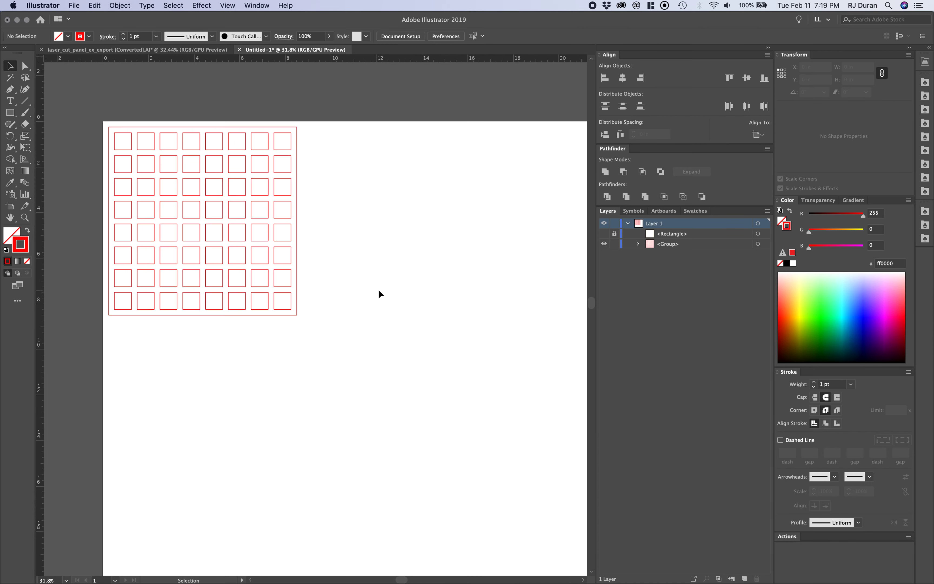
{"action": "scroll", "coordinate": [382, 292], "scroll_direction": "down", "scroll_amount": 3, "text": "alt"}
{"action": "right_click", "coordinate": [405, 326]}
{"action": "left_click", "coordinate": [389, 307]}
{"action": "left_click_drag", "start_coordinate": [407, 316], "coordinate": [251, 267]}
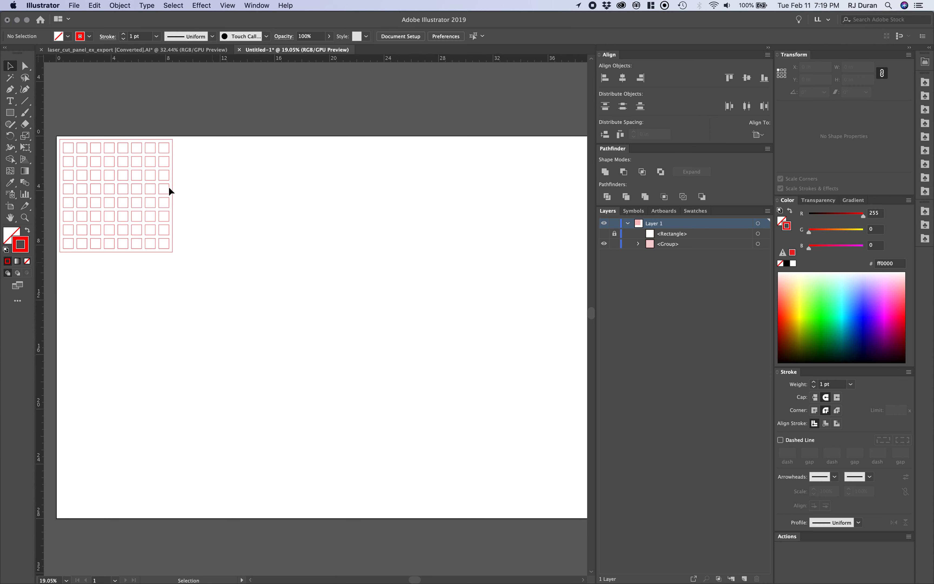
{"action": "scroll", "coordinate": [272, 276], "scroll_direction": "down", "scroll_amount": 1, "text": "alt"}
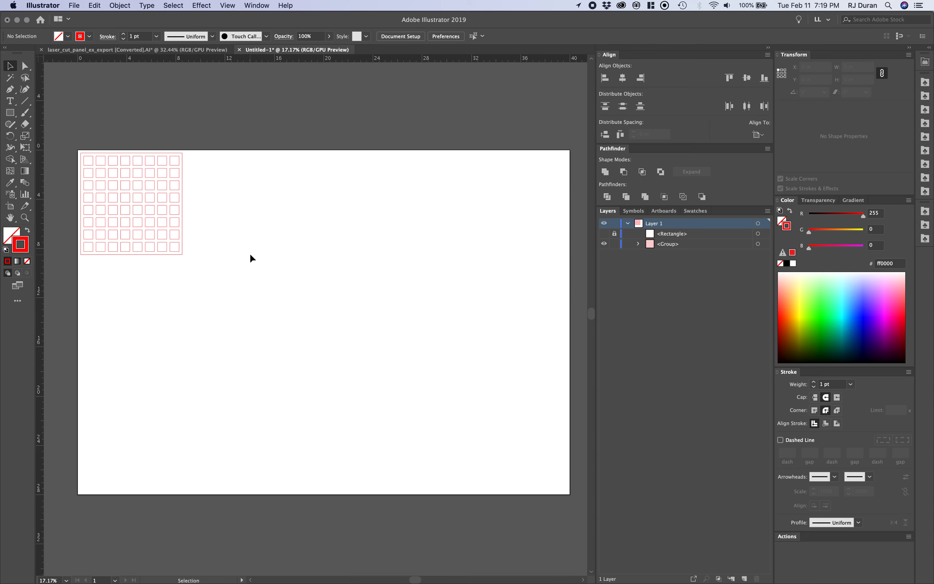
{"action": "scroll", "coordinate": [249, 253], "scroll_direction": "up", "scroll_amount": 1, "text": "alt"}
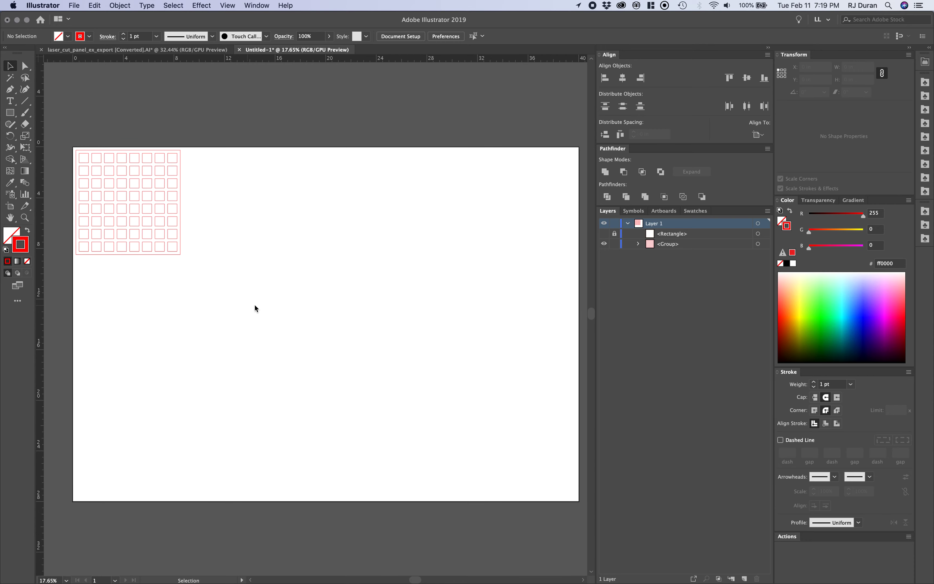
Switch to Rhino and assign the black baked panel outline curves to a new layer
{"action": "key", "text": "super+Tab"}
{"action": "left_click", "coordinate": [388, 129]}
{"action": "scroll", "coordinate": [387, 130], "scroll_direction": "down", "scroll_amount": 4}
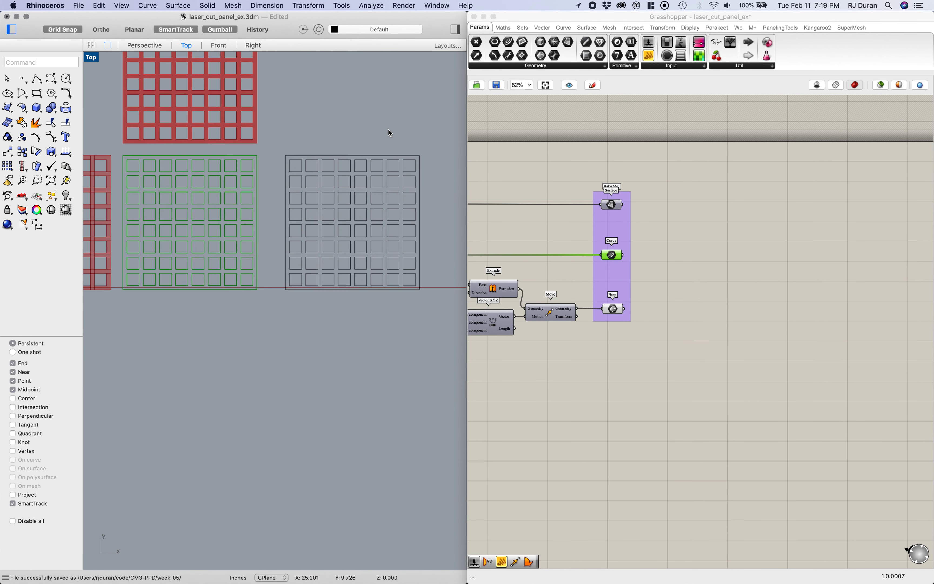
{"action": "left_click", "coordinate": [455, 34]}
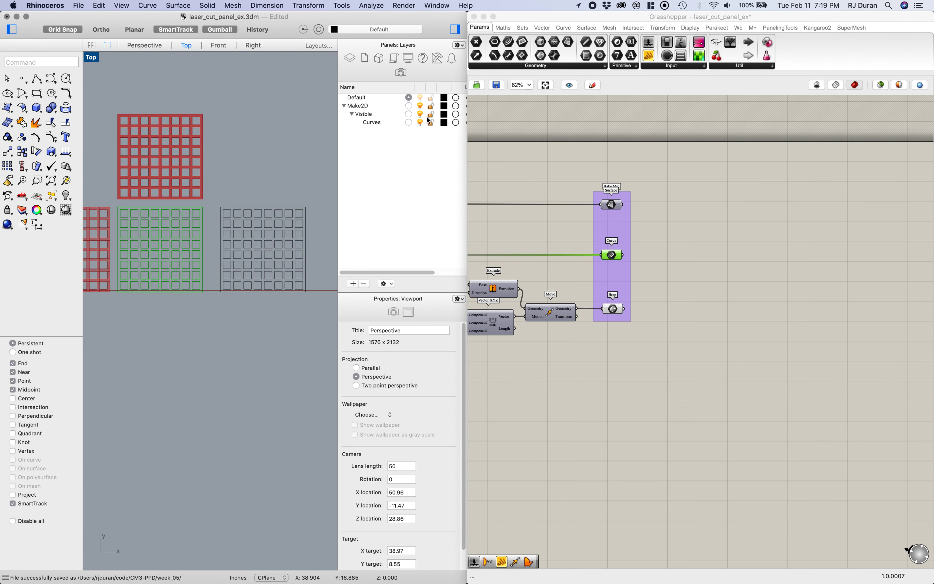
{"action": "left_click_drag", "start_coordinate": [216, 199], "coordinate": [325, 325]}
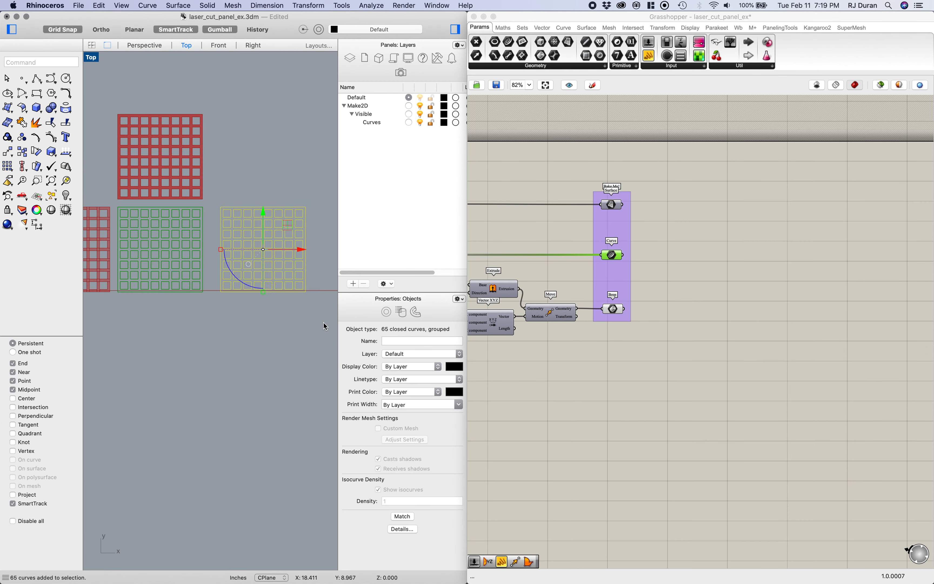
{"action": "left_click", "coordinate": [353, 283]}
{"action": "left_click", "coordinate": [384, 142]}
{"action": "left_click", "coordinate": [362, 130]}
{"action": "right_click", "coordinate": [362, 130]}
{"action": "left_click", "coordinate": [388, 253]}
Set the new layer's colour to Red from the Apple colour list and deselect the outline curves
{"action": "left_click", "coordinate": [443, 130]}
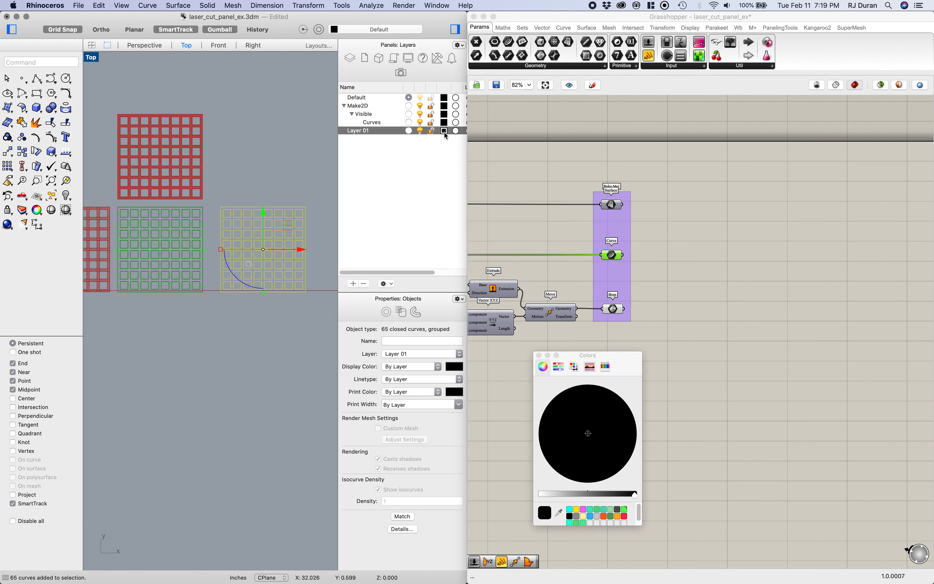
{"action": "left_click", "coordinate": [574, 367]}
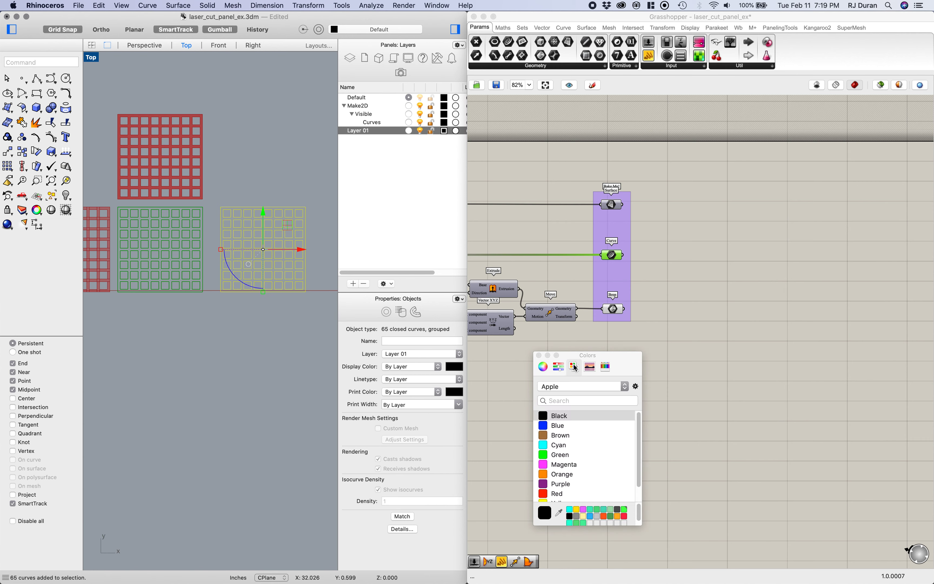
{"action": "left_click", "coordinate": [557, 493]}
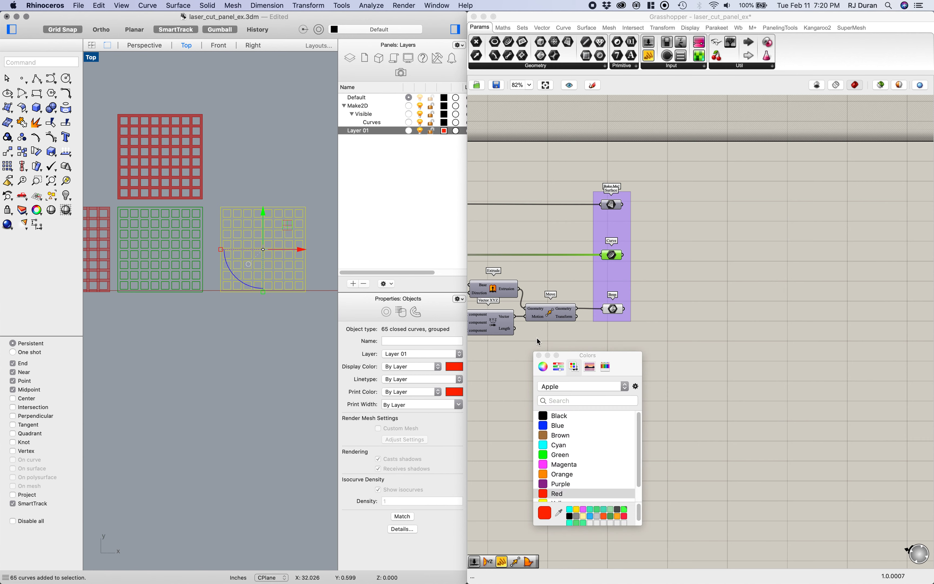
{"action": "left_click", "coordinate": [542, 367]}
{"action": "left_click", "coordinate": [538, 355]}
{"action": "left_click", "coordinate": [274, 106]}
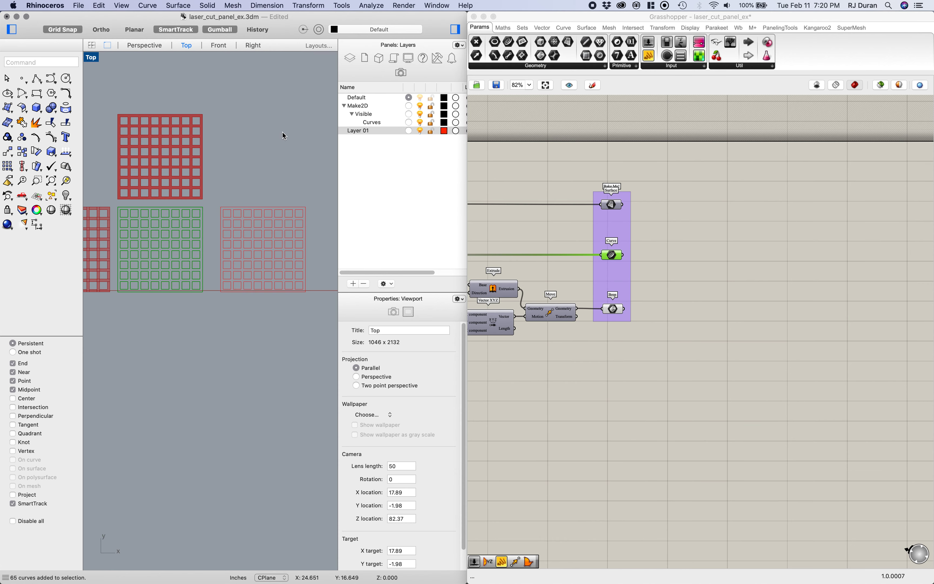
Inspect the red outline curves in the Top viewport, compare them with the Illustrator artwork, and hide Rhino's layer and properties panels
{"action": "scroll", "coordinate": [262, 257], "scroll_direction": "up", "scroll_amount": 5}
{"action": "right_click_drag", "start_coordinate": [268, 236], "coordinate": [246, 238]}
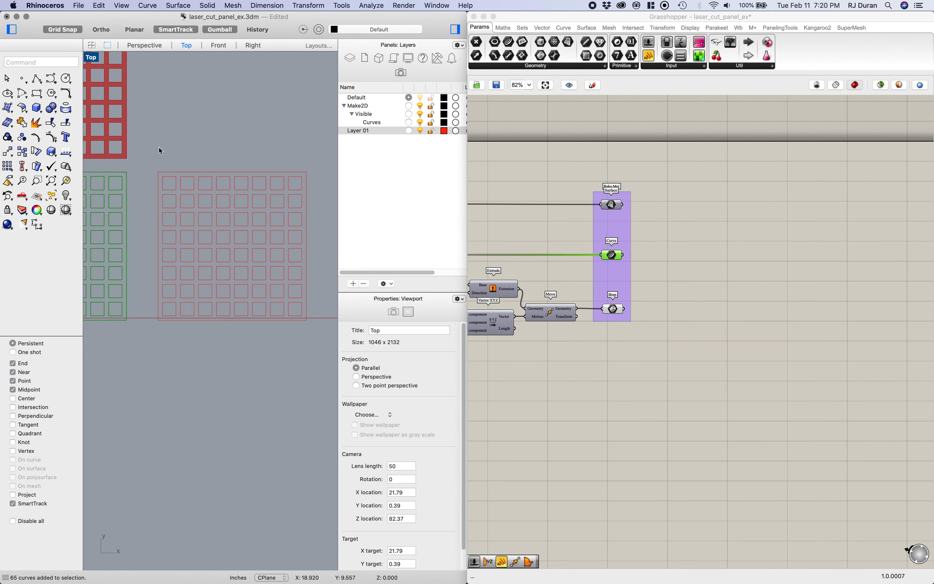
{"action": "left_click_drag", "start_coordinate": [153, 162], "coordinate": [319, 333]}
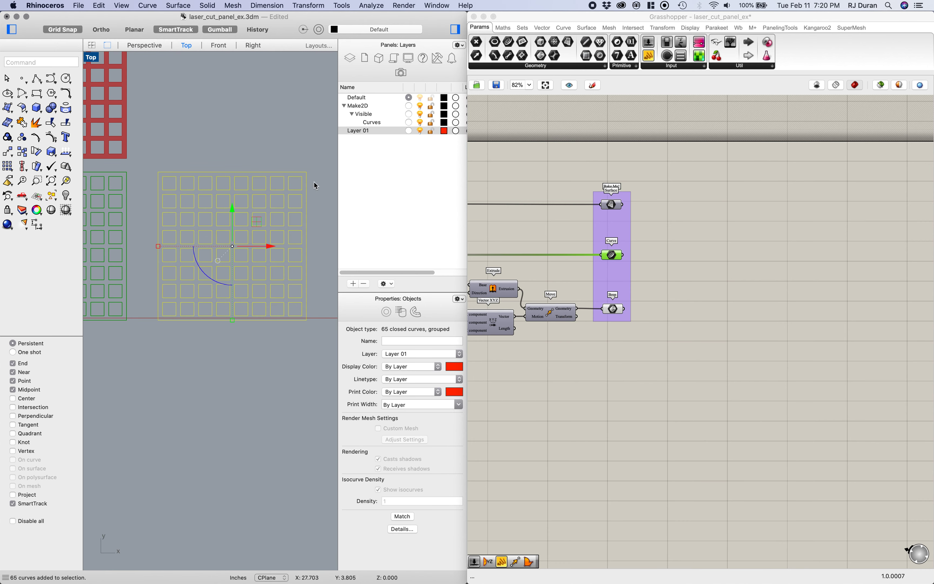
{"action": "left_click", "coordinate": [307, 138]}
{"action": "right_click_drag", "start_coordinate": [263, 142], "coordinate": [211, 140]}
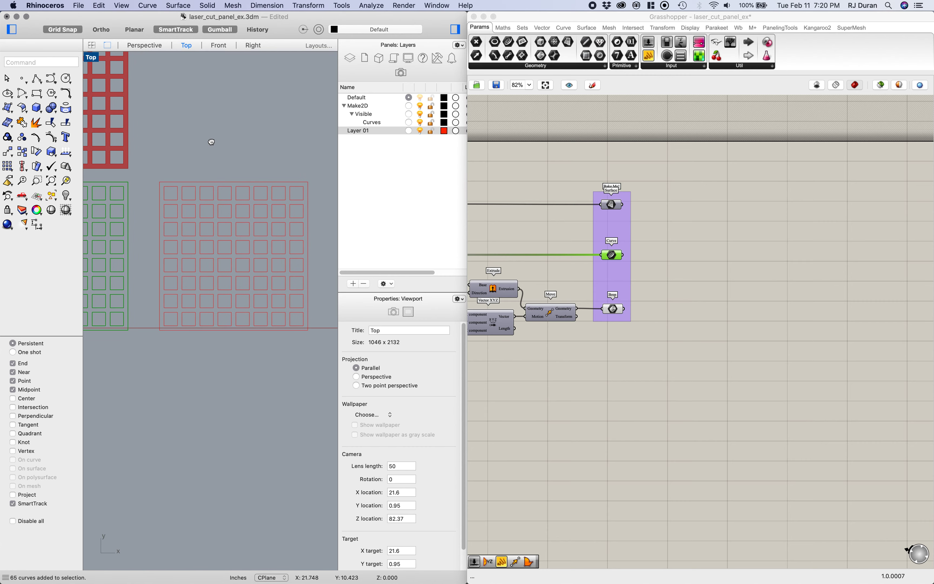
{"action": "key", "text": "super+Tab"}
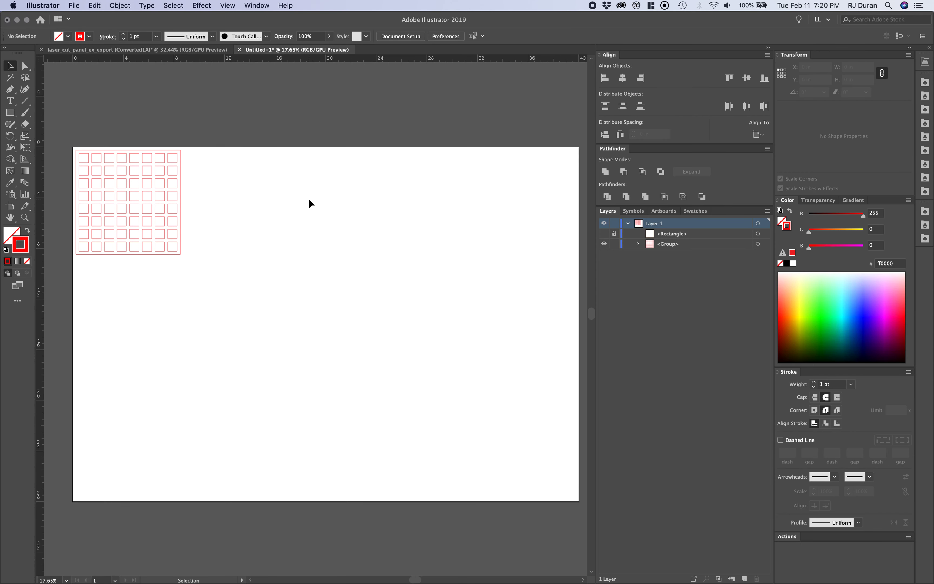
{"action": "key", "text": "super+Tab"}
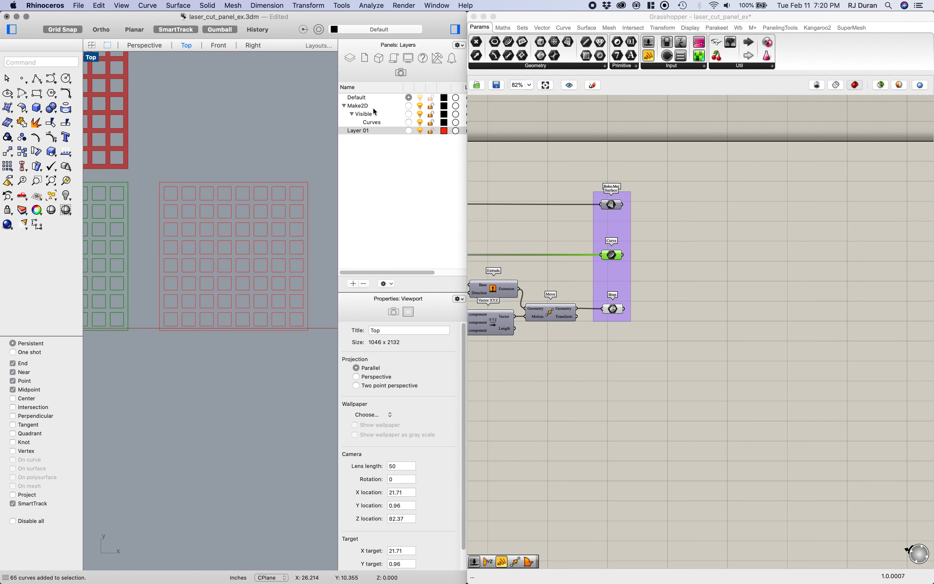
{"action": "left_click", "coordinate": [458, 30]}
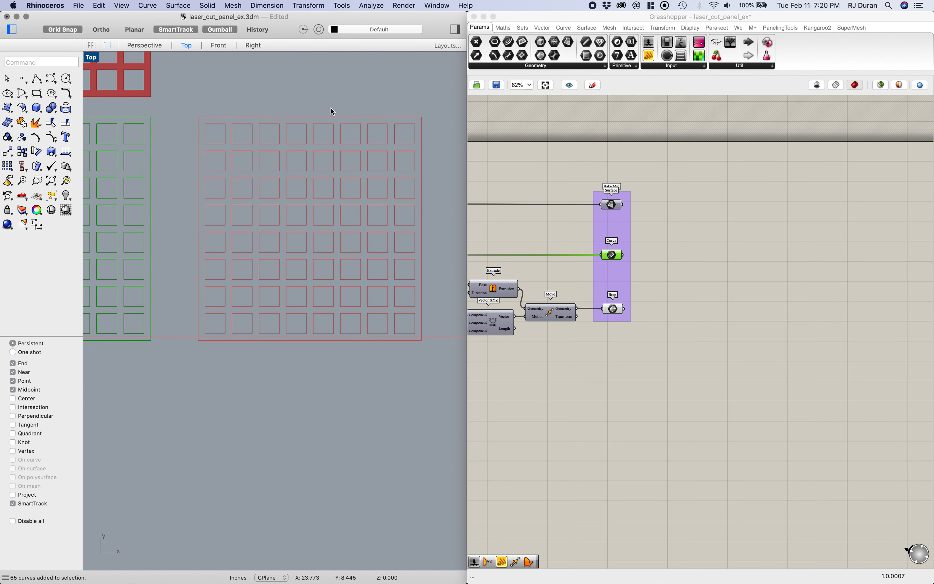
Trace the Grasshopper definition from the output parameters back to the Offset Curve components
{"action": "scroll", "coordinate": [573, 140], "scroll_direction": "left", "scroll_amount": 10}
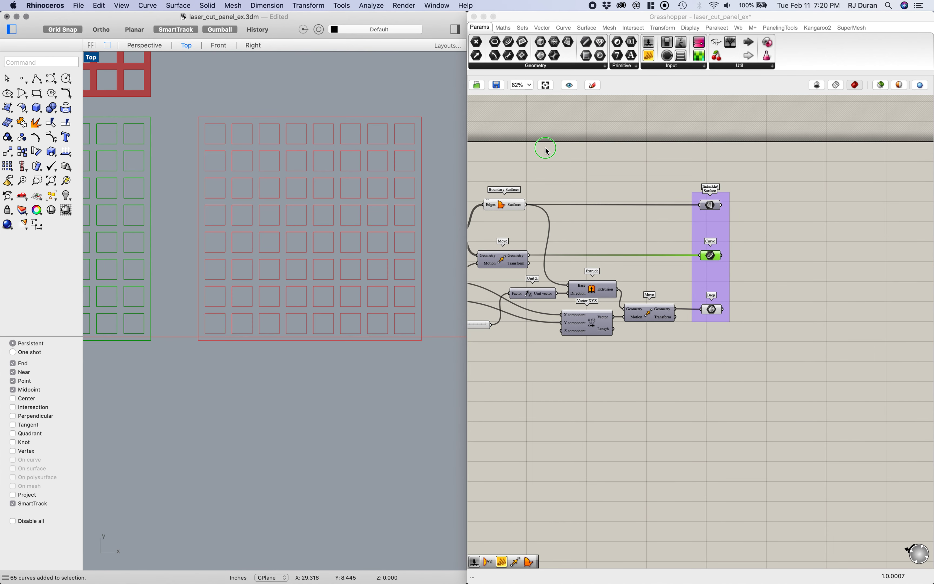
{"action": "scroll", "coordinate": [683, 153], "scroll_direction": "left", "scroll_amount": 5}
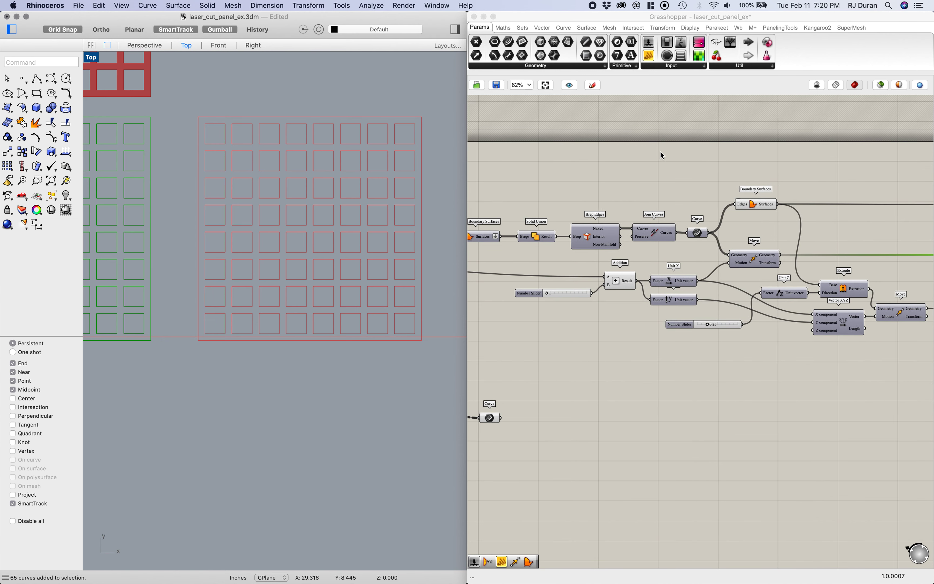
{"action": "scroll", "coordinate": [669, 173], "scroll_direction": "left", "scroll_amount": 5}
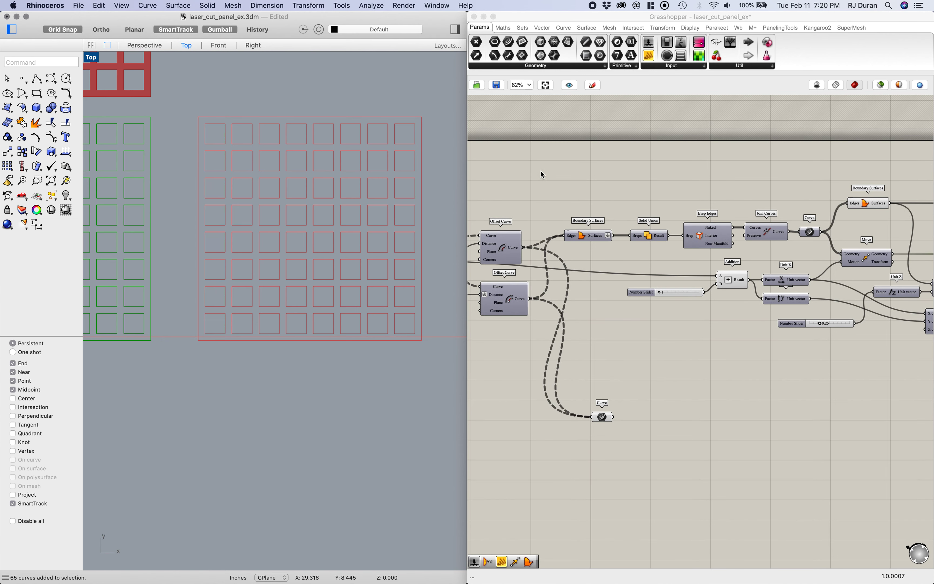